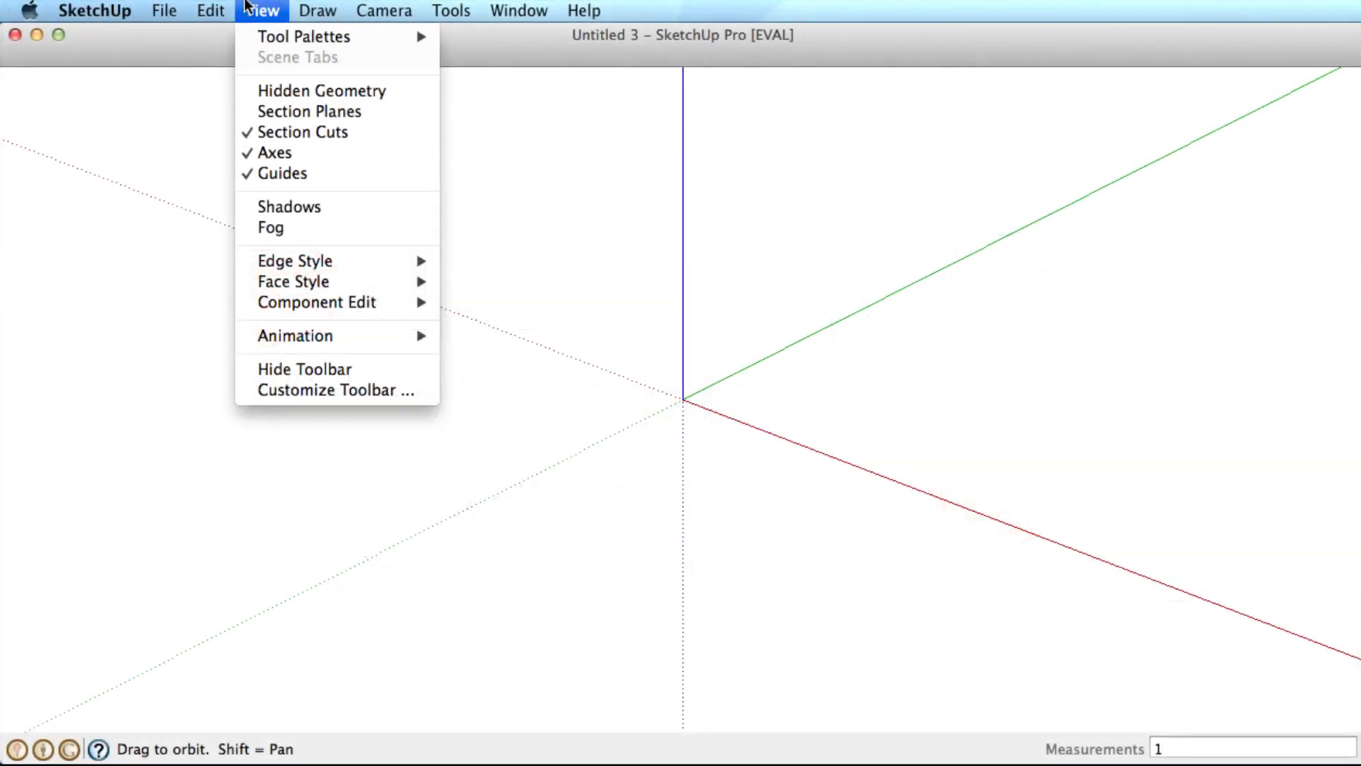
- Show the View > Tool Palettes list with Large Tool Set available
mouse_move(256, 37)
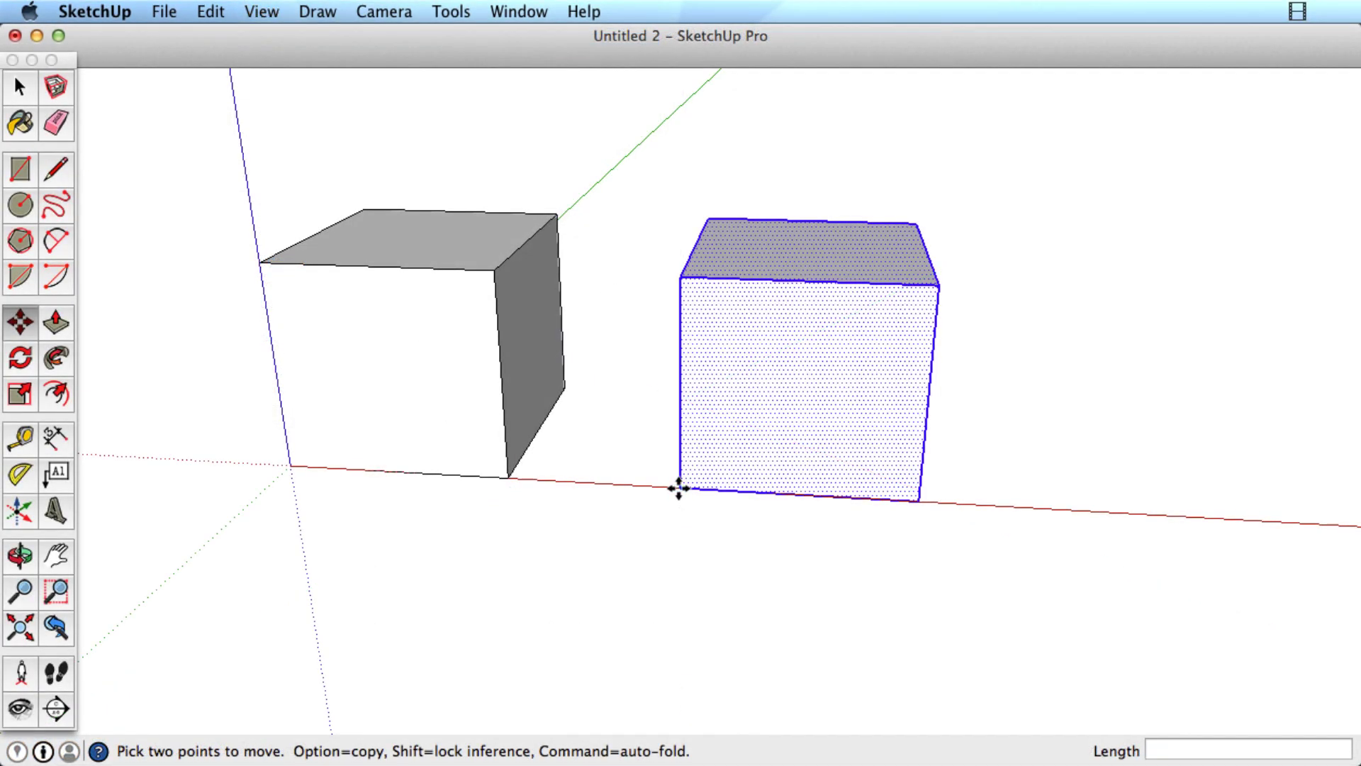
- Drag the second box against the first box's corner, then back to the right
left_click_drag(679, 488, 506, 476)
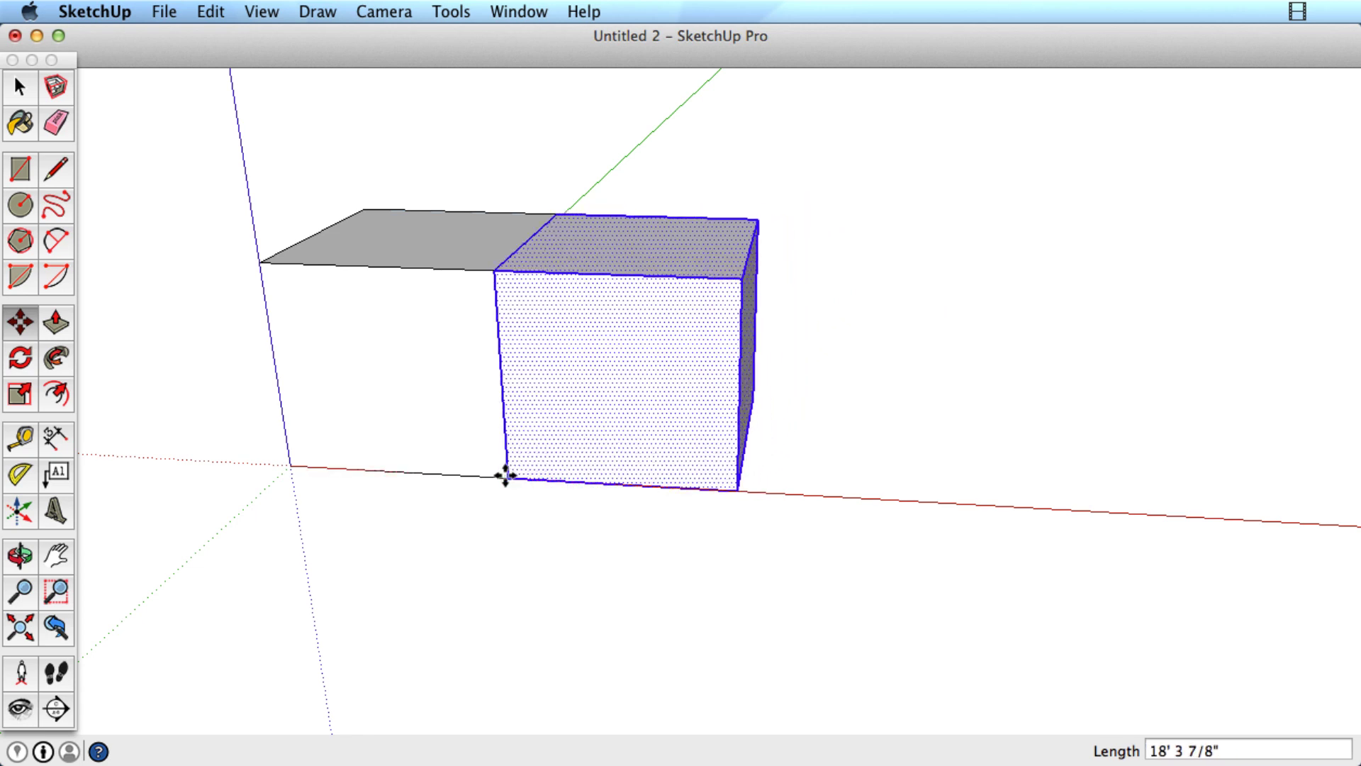
left_click_drag(506, 477, 608, 566)
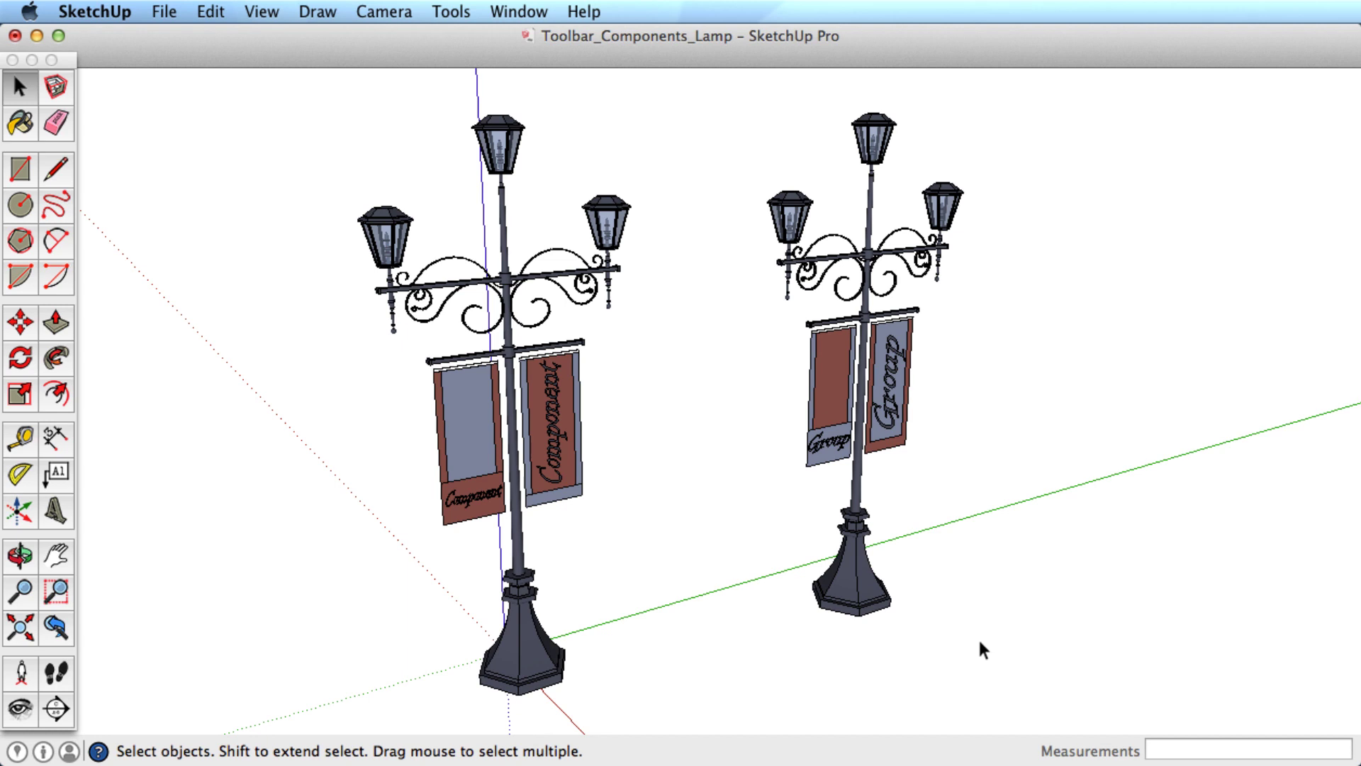
- Crossing-select the right-hand lamp's parts and make them one group
left_click_drag(979, 642, 751, 95)
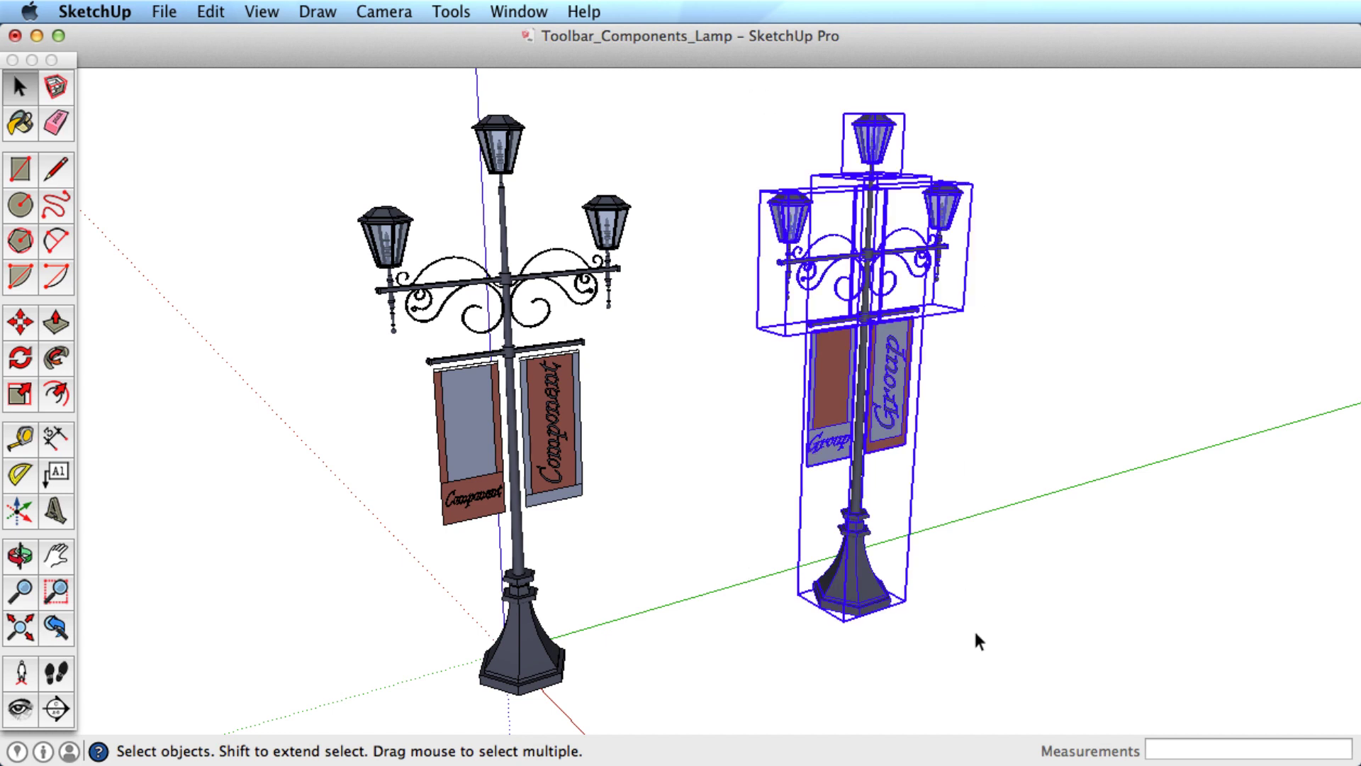
right_click(890, 402)
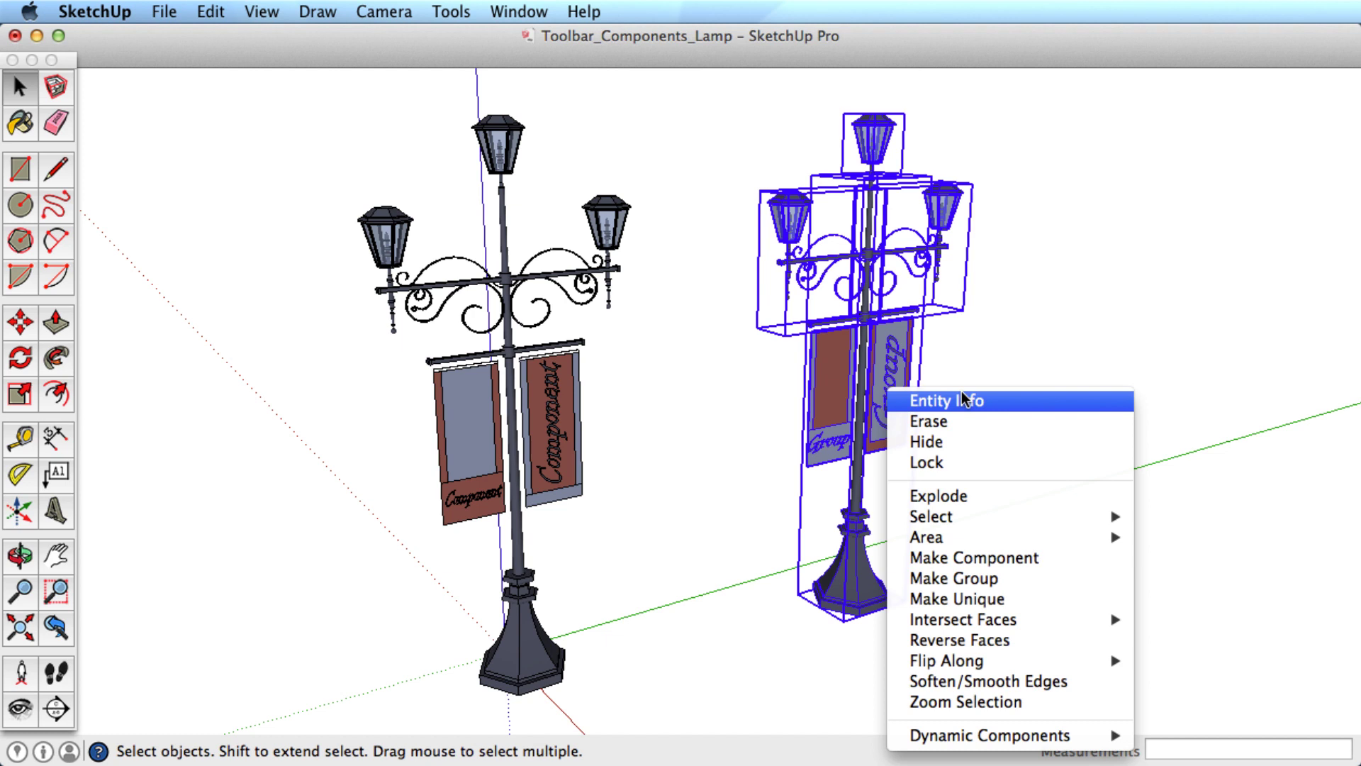
left_click(966, 580)
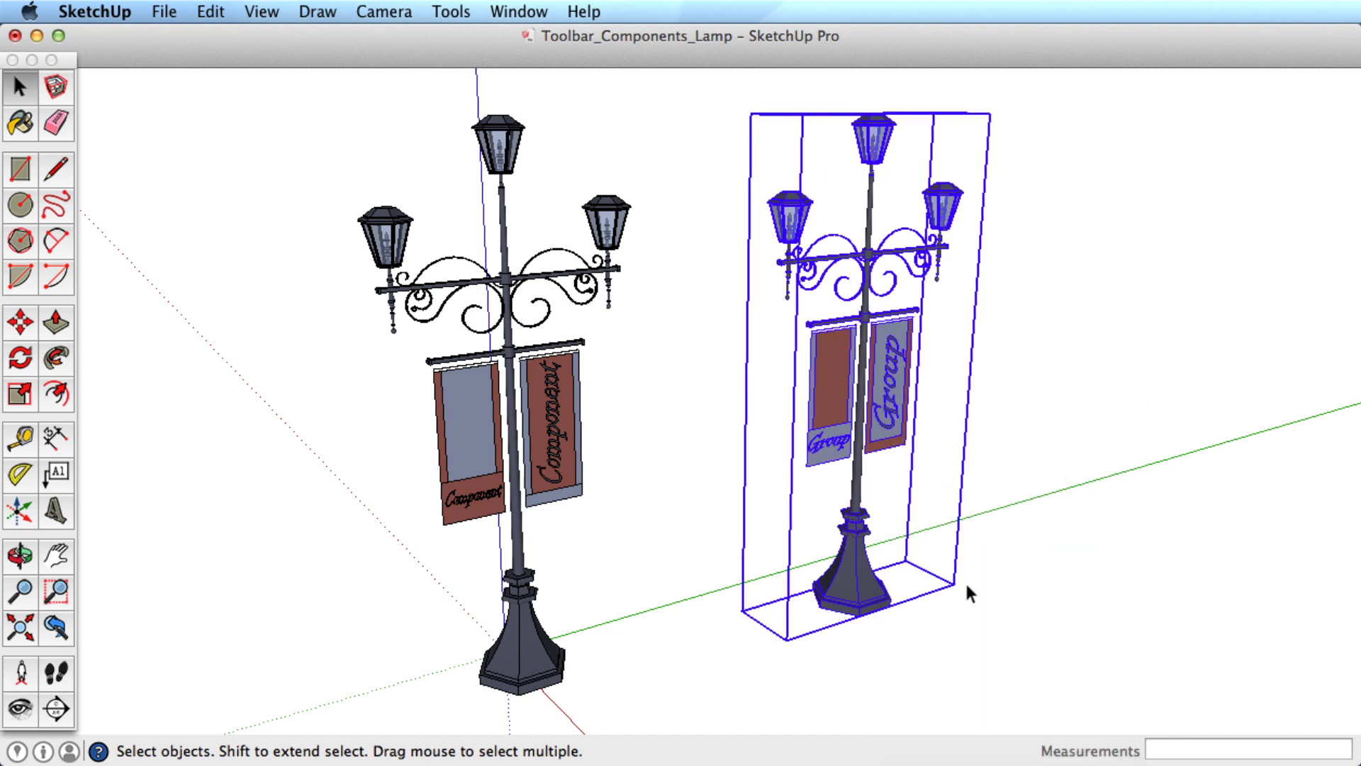
- Nudge the new lamp group slightly to the right and clear the selection
key("m")
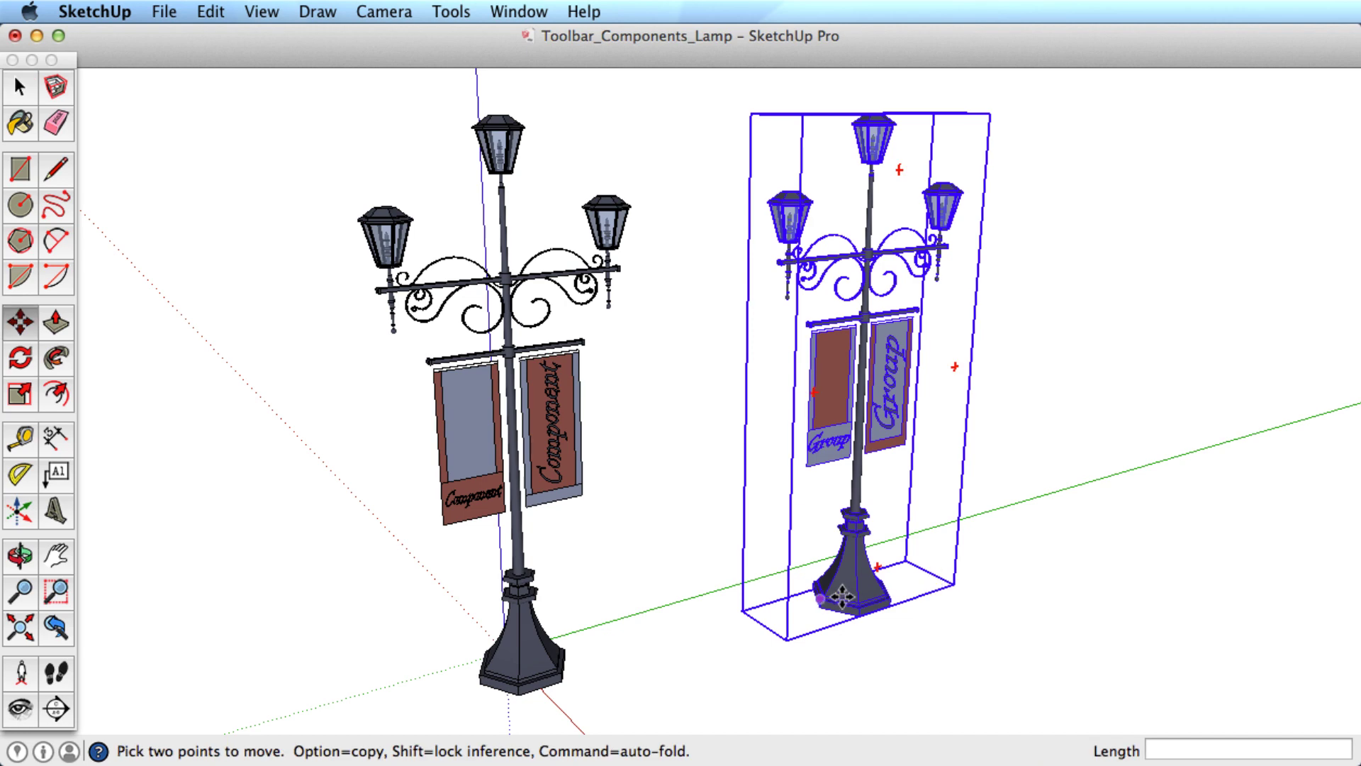
left_click(840, 600)
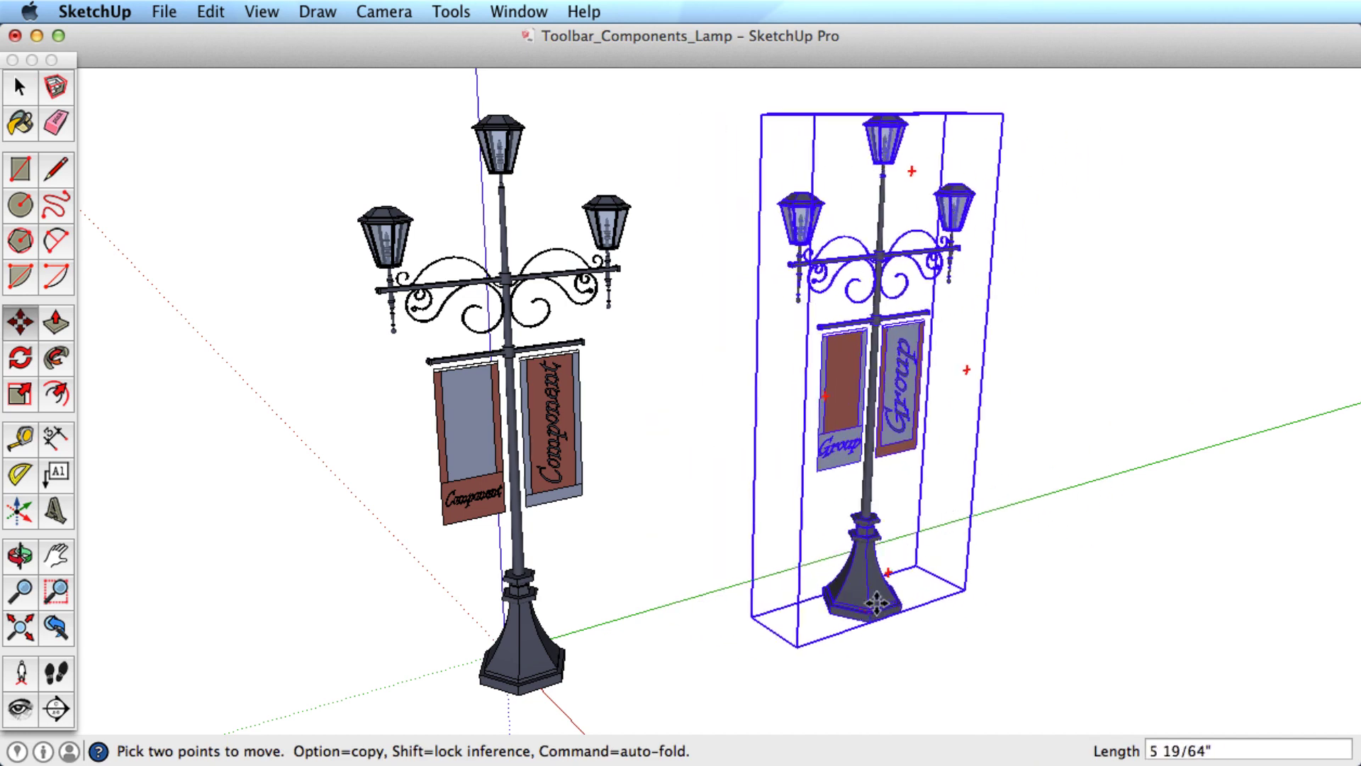
left_click(858, 597)
key("space")
left_click(878, 649)
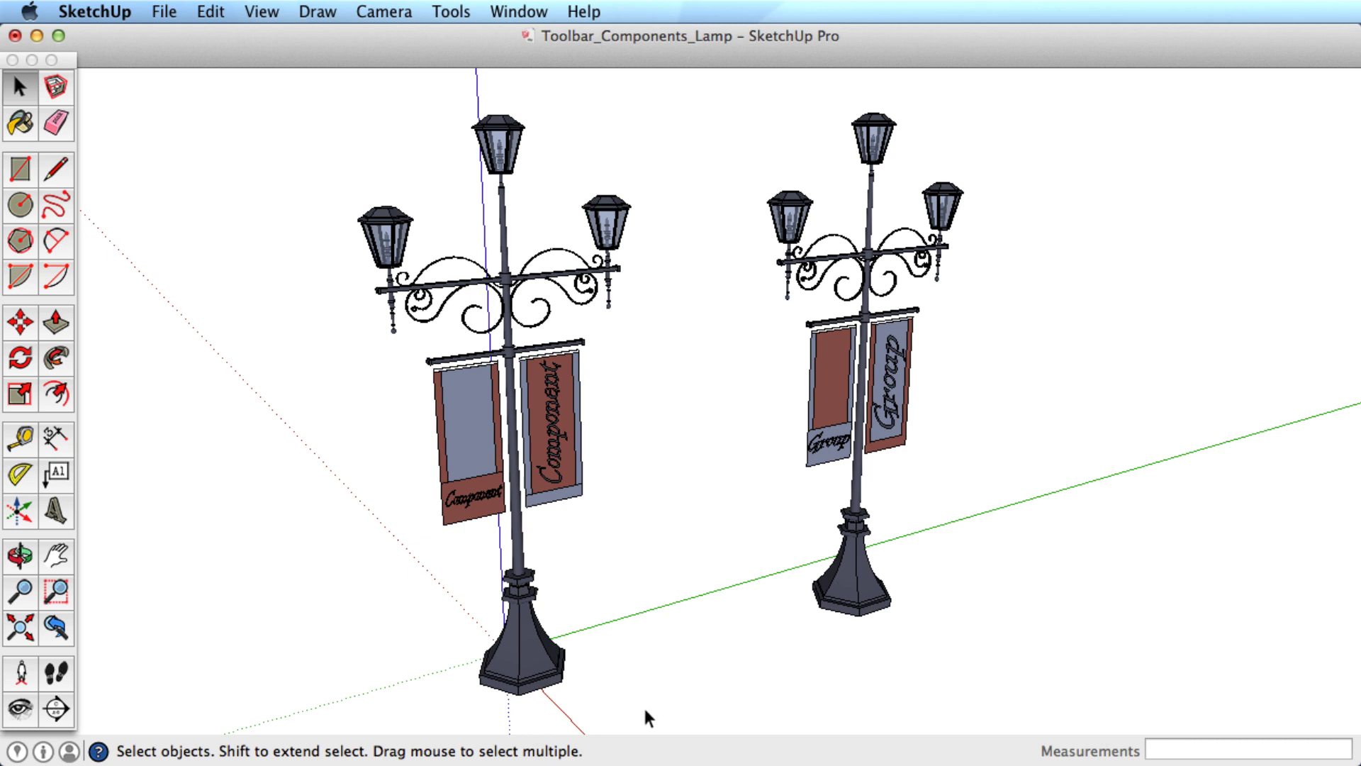
- Make the left lamp's parts into one component named Component#2
left_click_drag(644, 705, 334, 119)
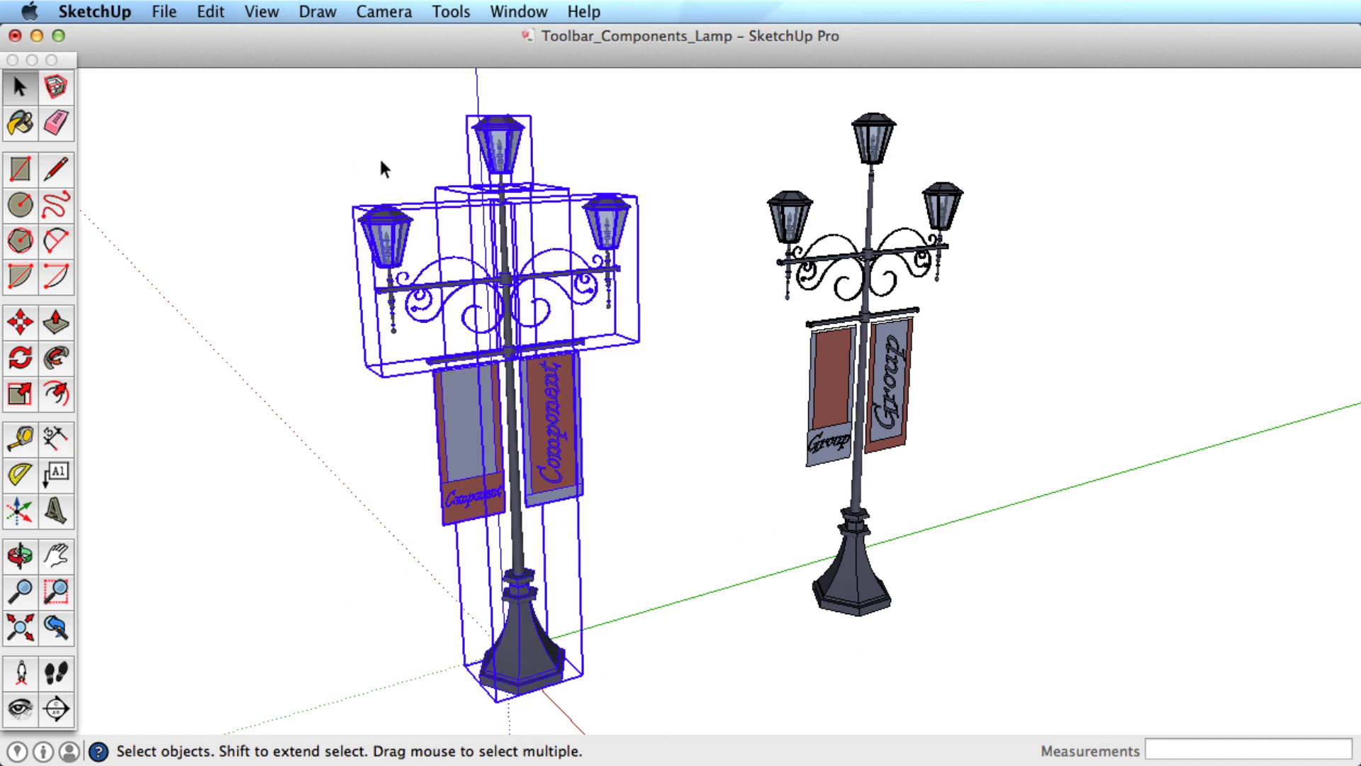
right_click(549, 430)
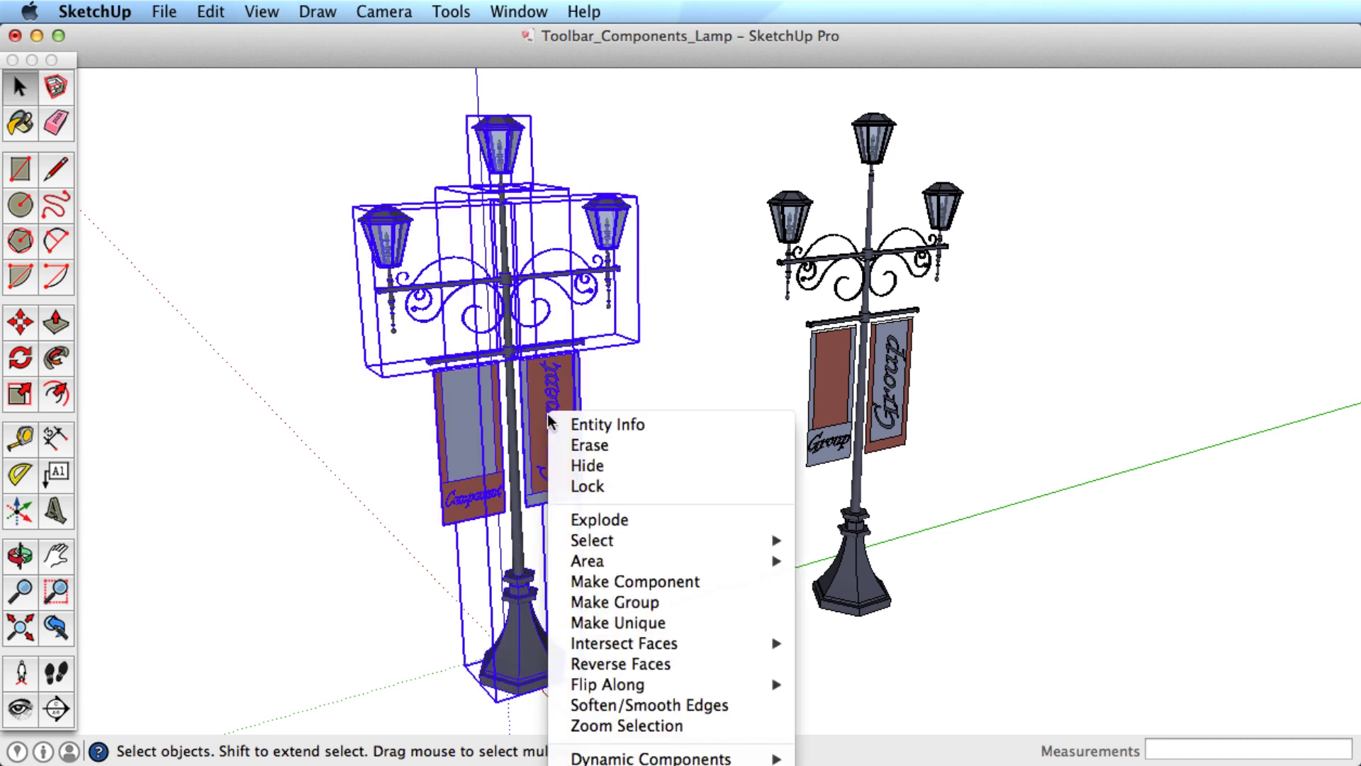
left_click(611, 583)
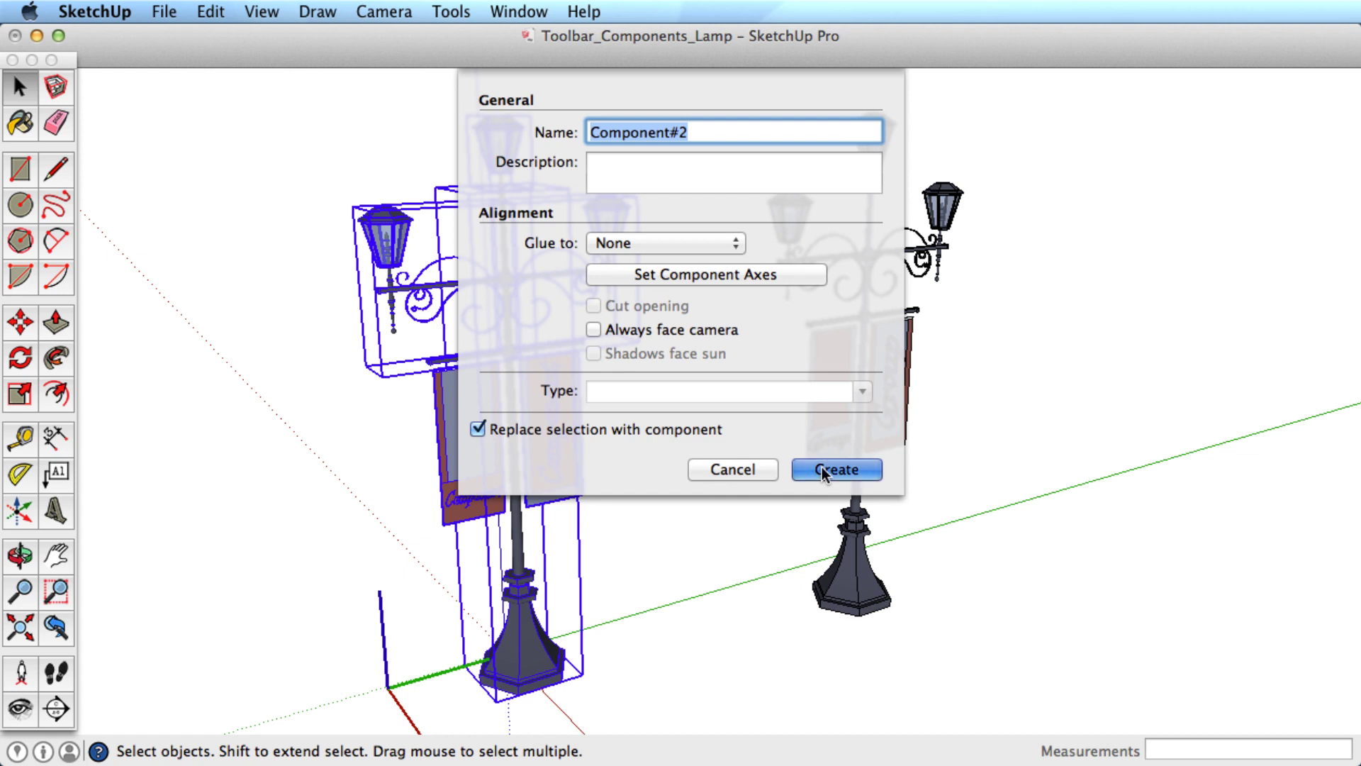
left_click(823, 468)
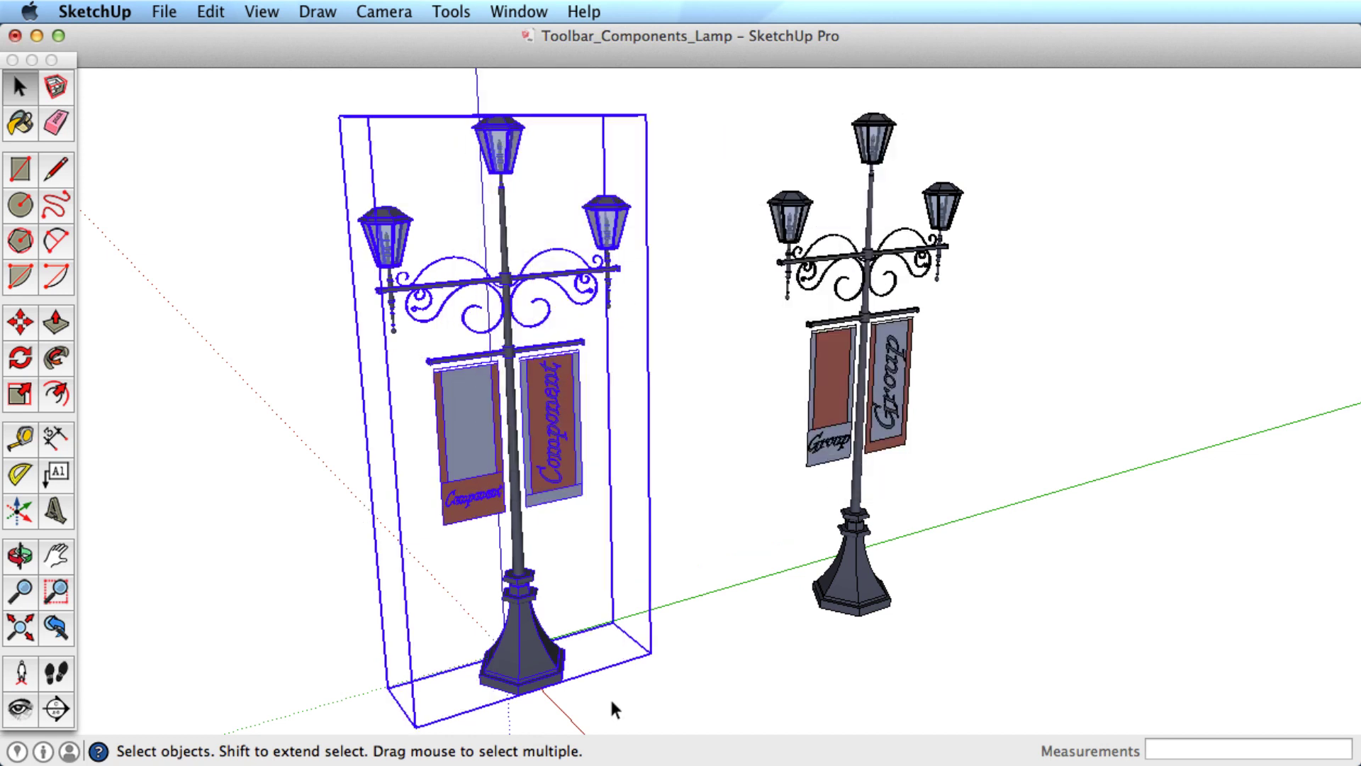
- Shift Component#2 slightly down-right, then select each lamp in turn
key("m")
left_click(517, 657)
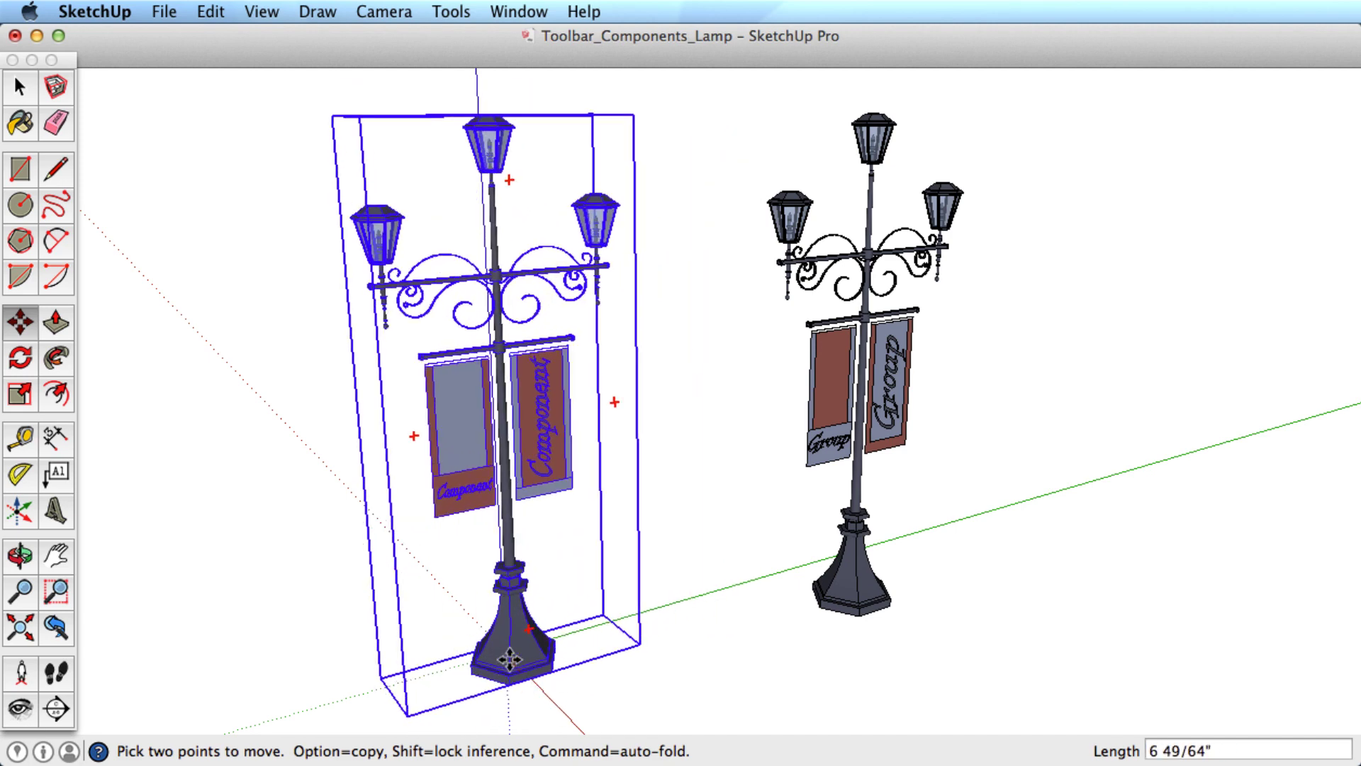
left_click(520, 672)
key("space")
left_click(841, 577)
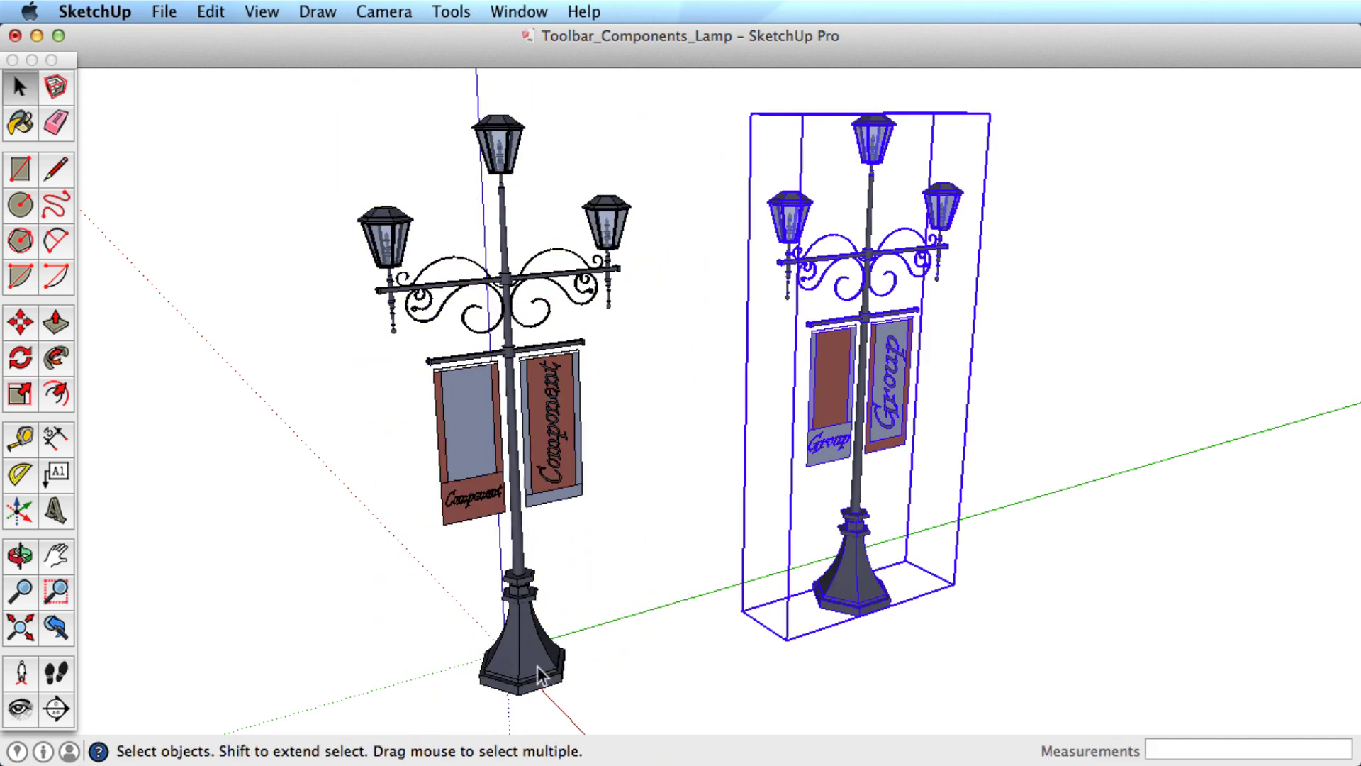
left_click(520, 674)
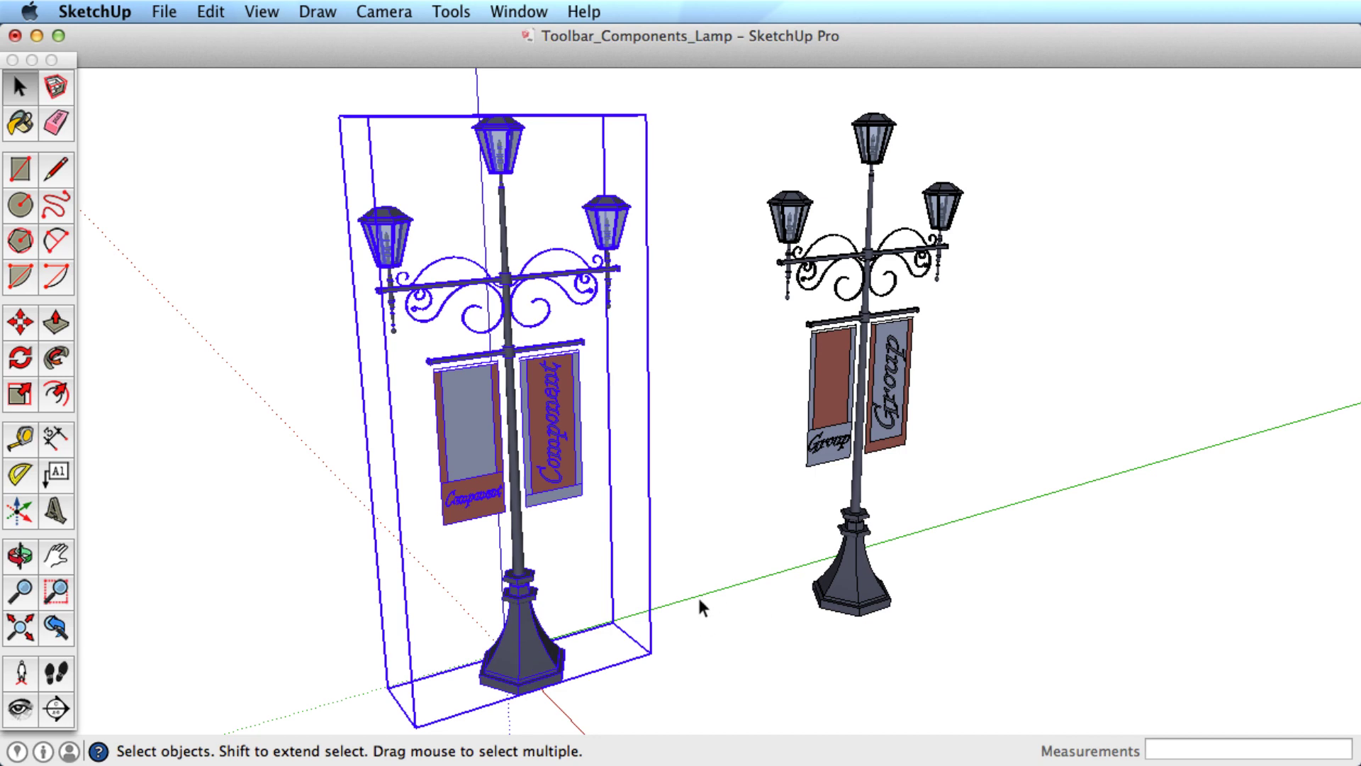
- Orbit the view and make two evenly spaced copies (x2) of the component lamp leftward
scroll(482, 572, "down", 5)
key("o")
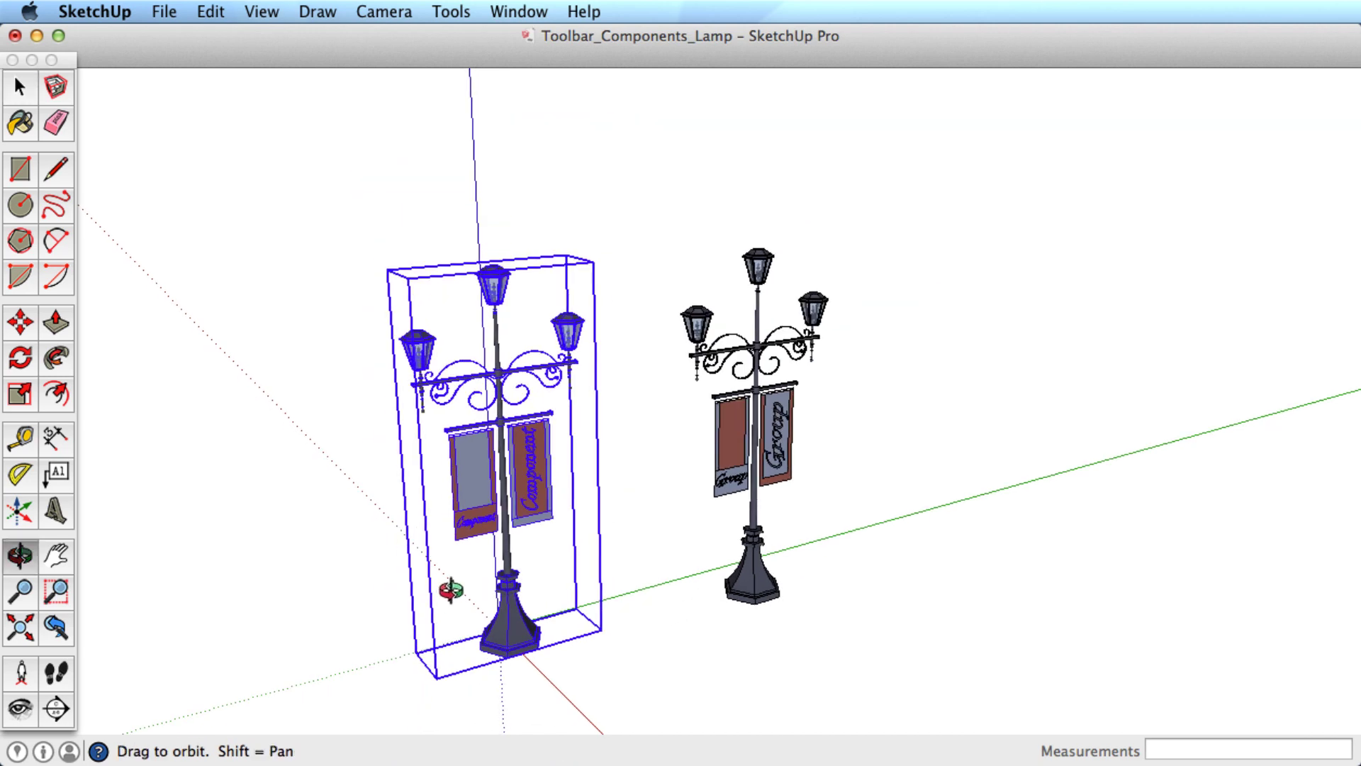
left_click_drag(450, 590, 683, 631)
key("m")
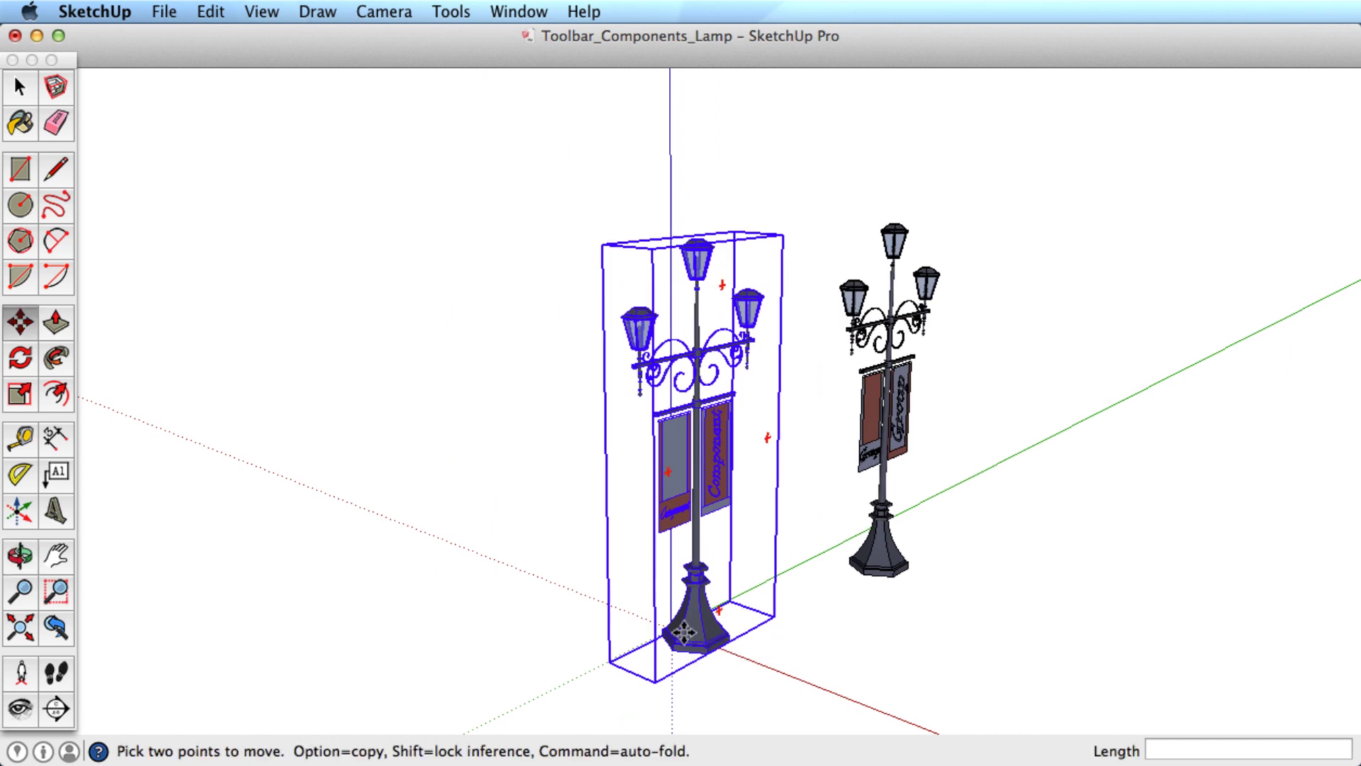
key("alt")
left_click(683, 631)
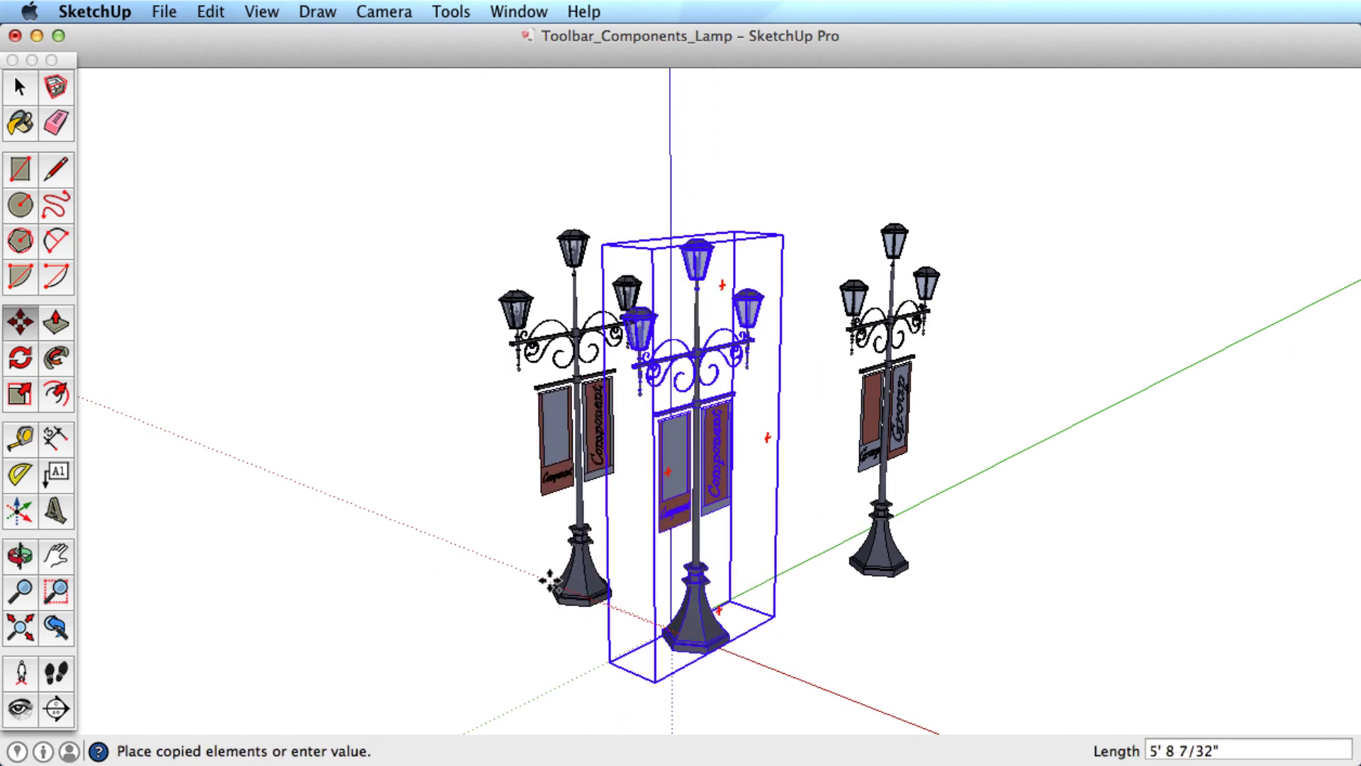
left_click(546, 578)
type("x2")
key("Return")
key("space")
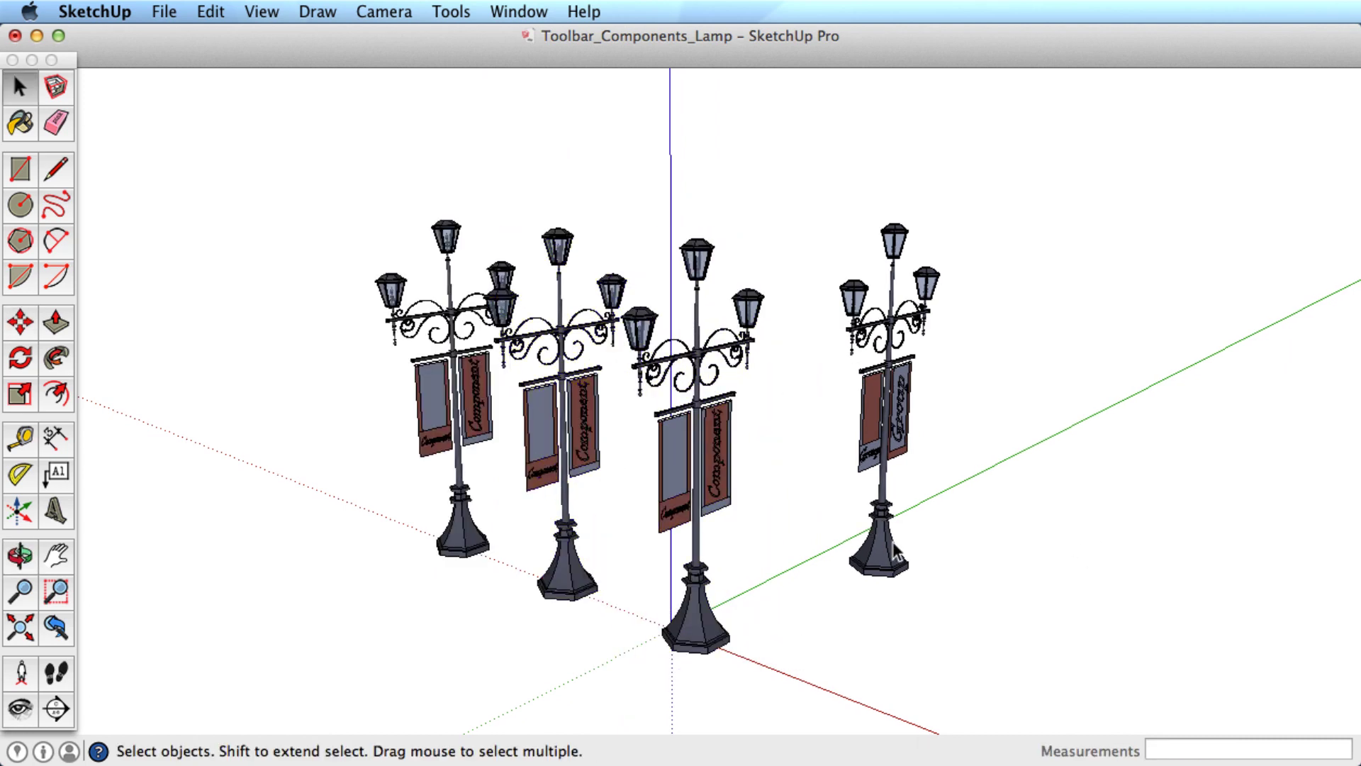
- Copy the rightmost group lamp further to the right
left_click(893, 547)
key("m")
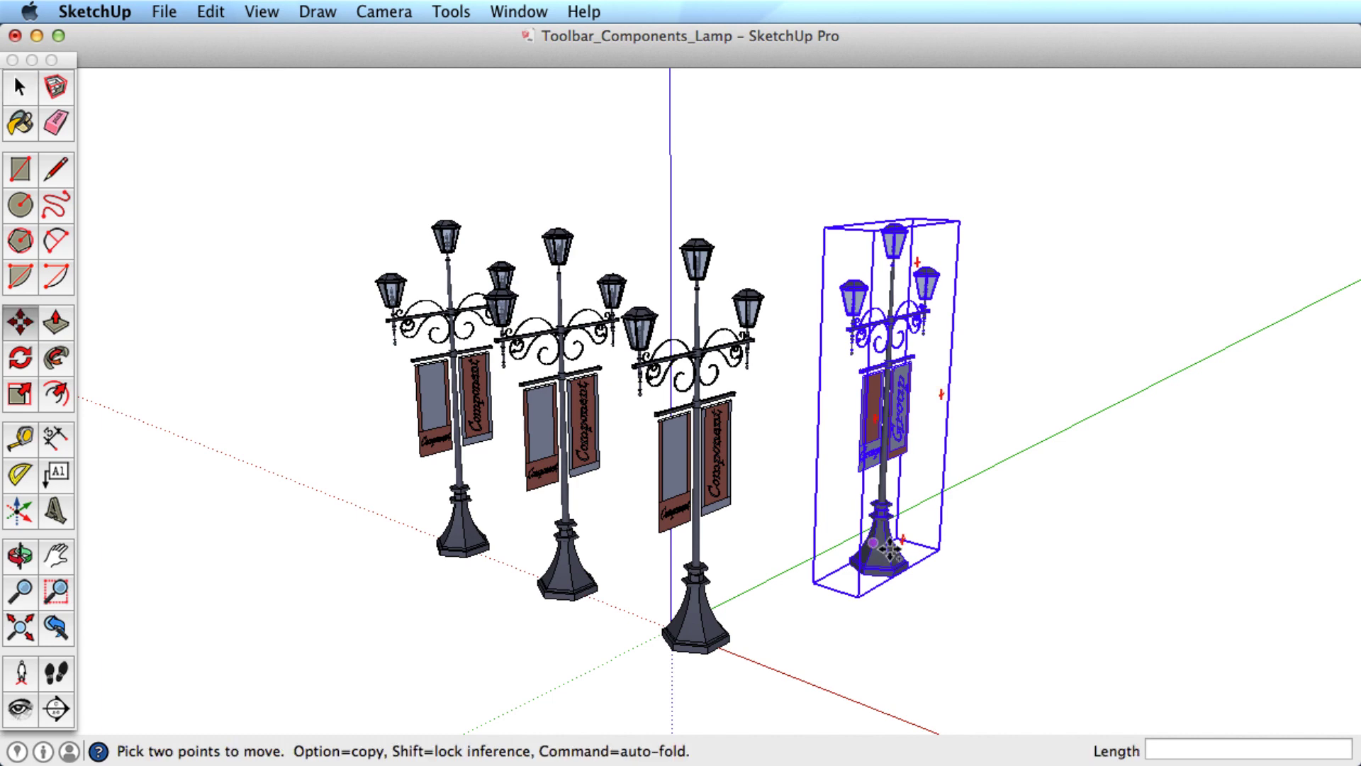
key("alt")
left_click(874, 543)
left_click(1049, 603)
key("space")
left_click(1118, 562)
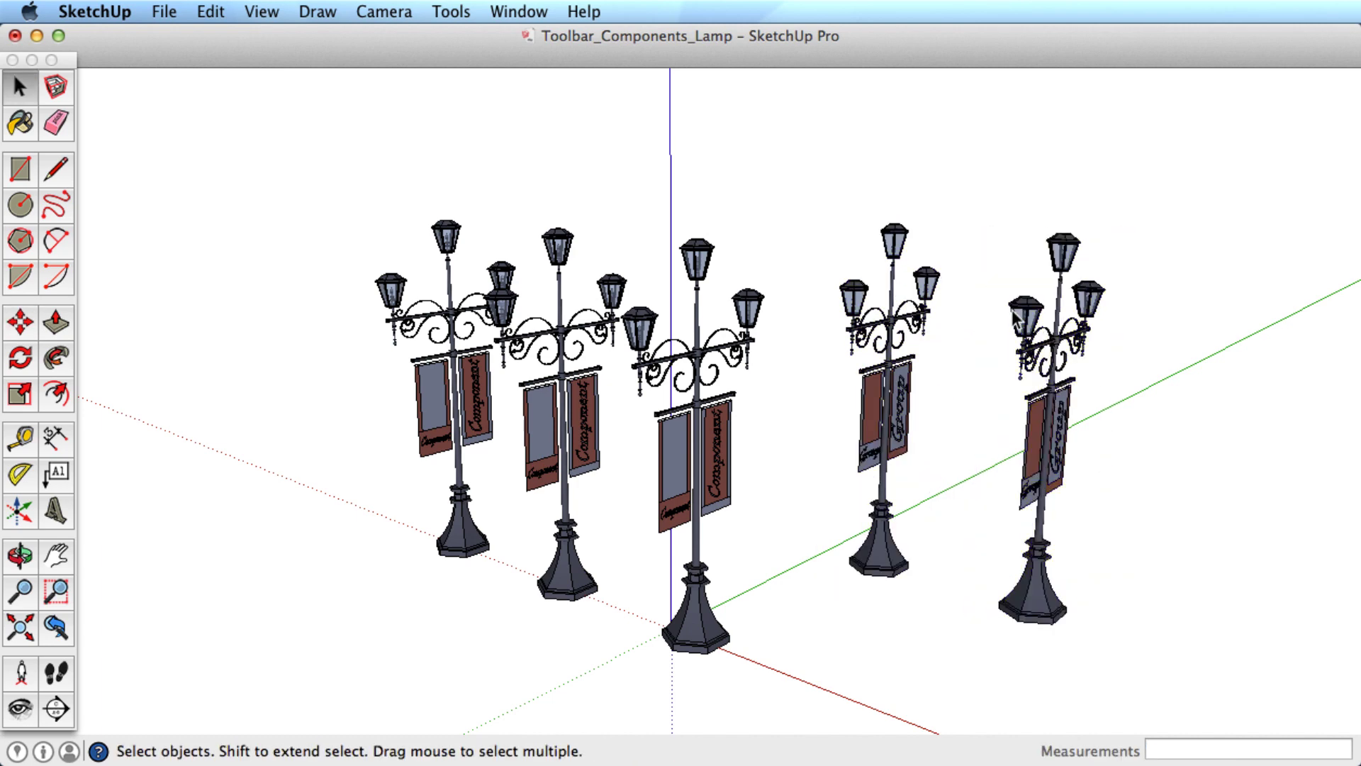
- Inside the new lamp group, move the left lamp arm slightly upward
double_click(1026, 323)
left_click(1025, 321)
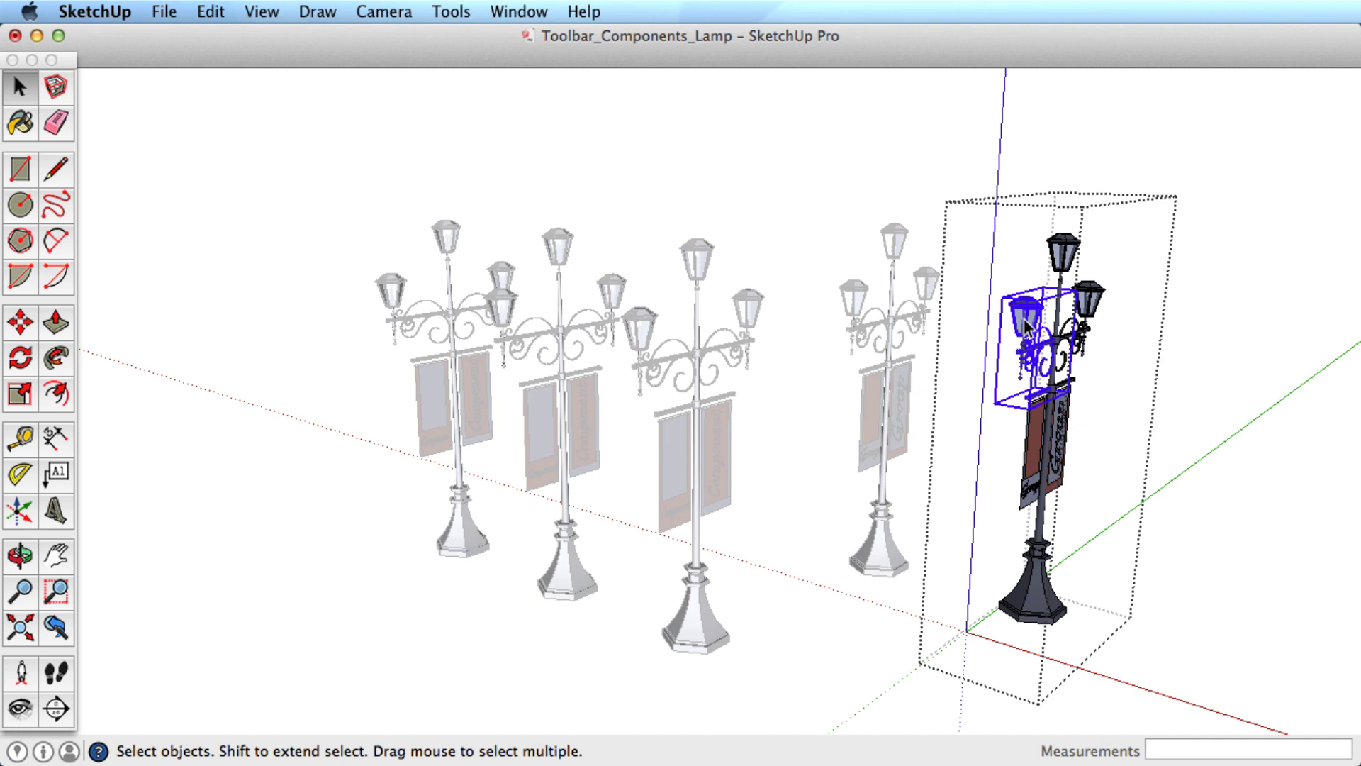
key("m")
left_click(1024, 318)
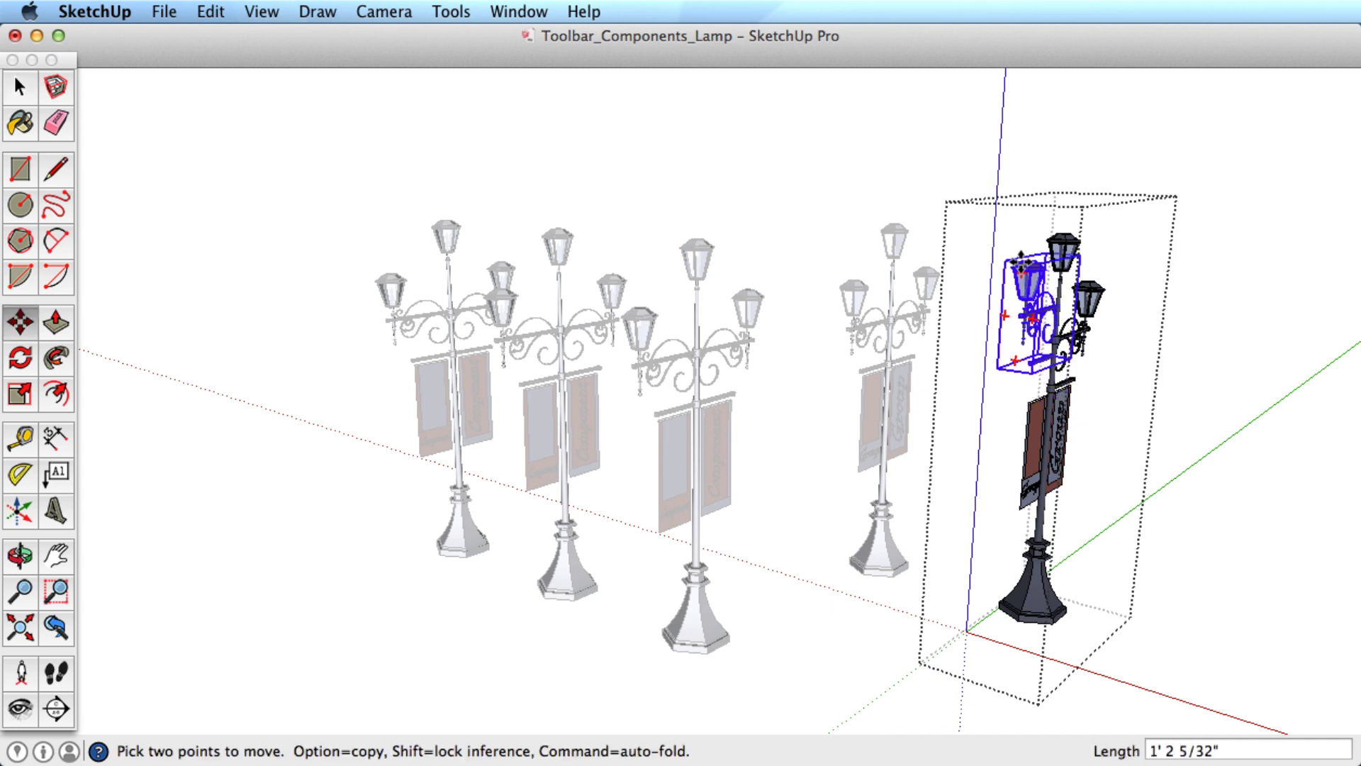
left_click(1021, 308)
key("space")
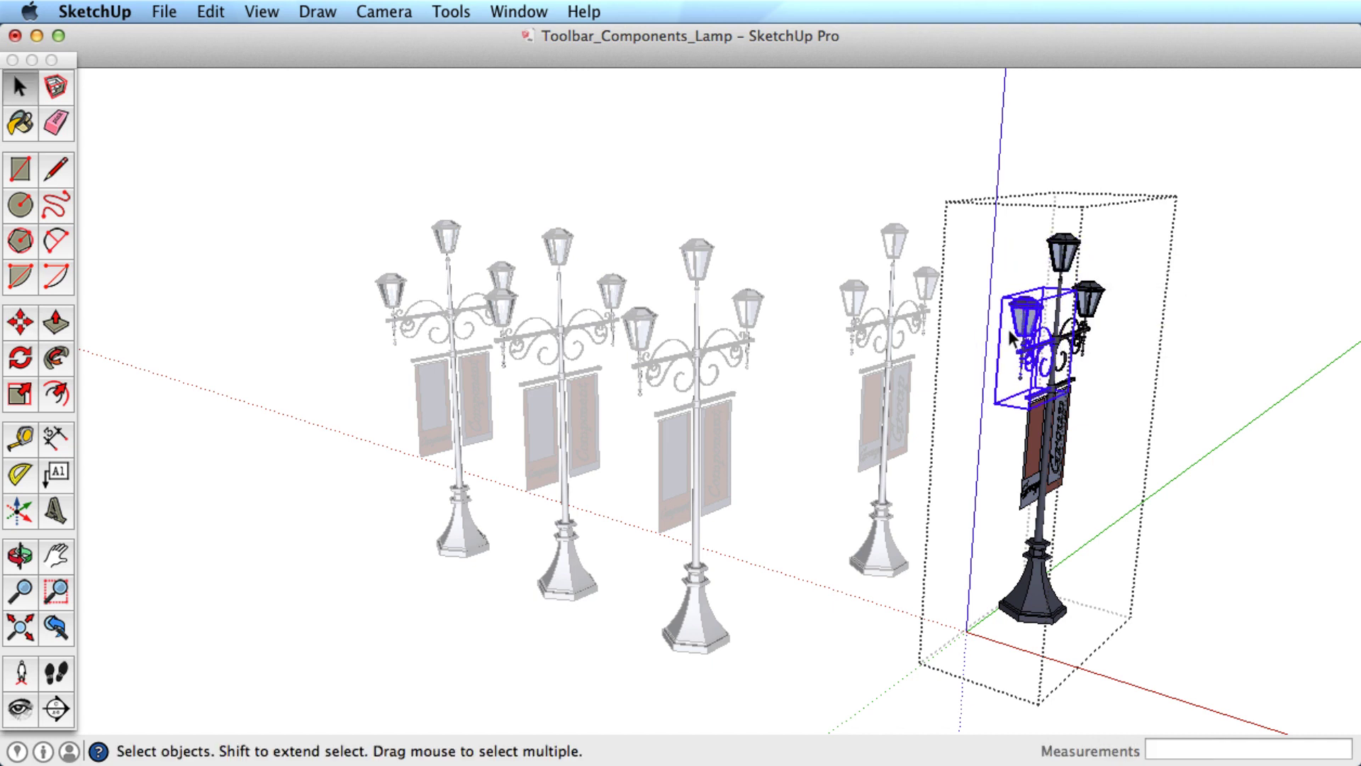
left_click(808, 625)
- Inside the middle lamp, move its top lantern back onto the post
left_click(700, 437)
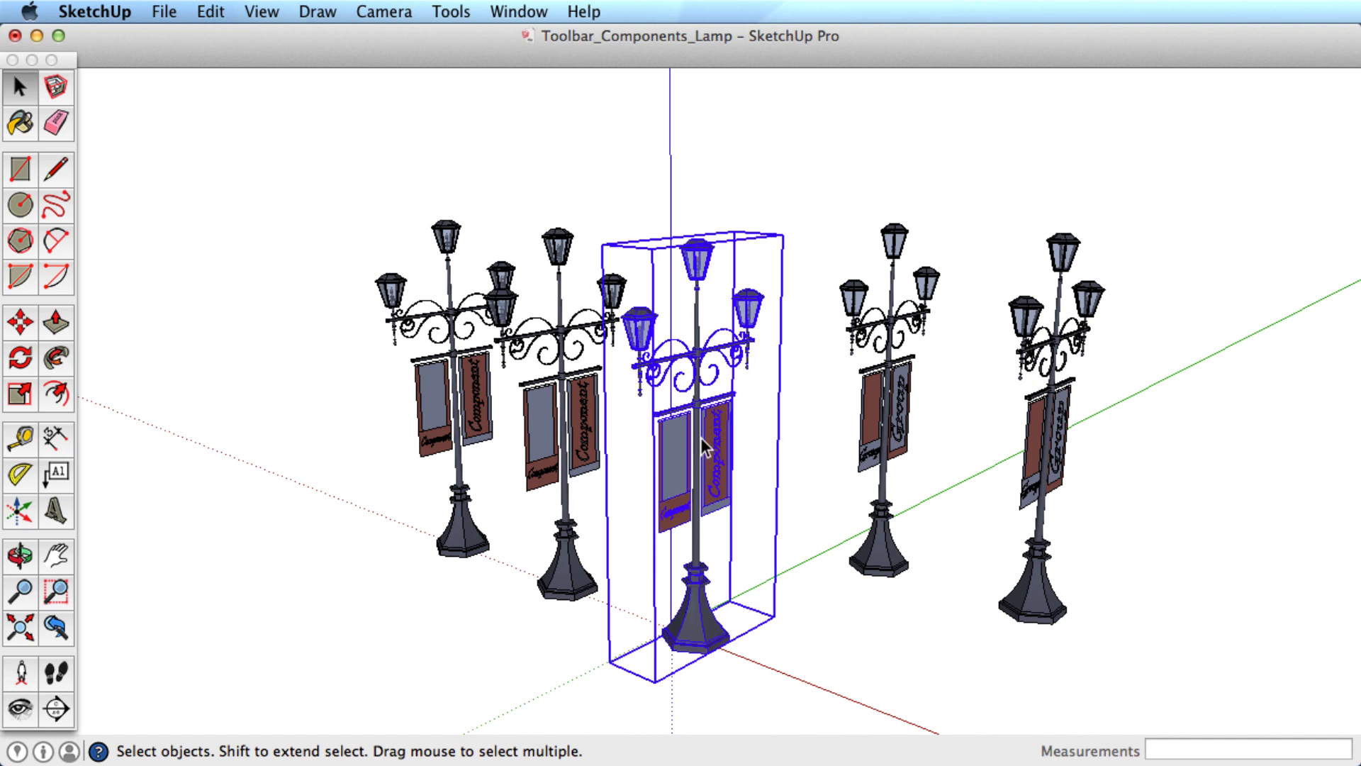
double_click(701, 436)
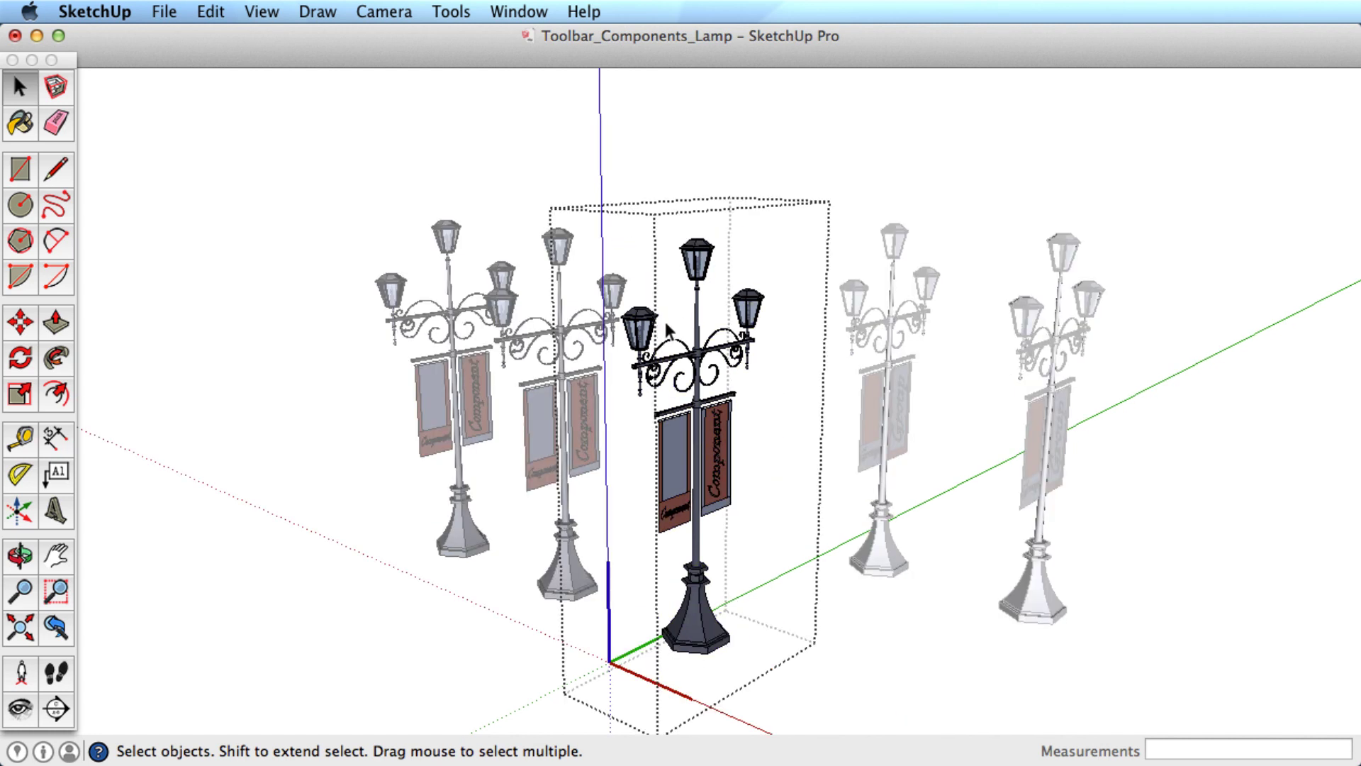
left_click(709, 240)
key("m")
left_click(698, 256)
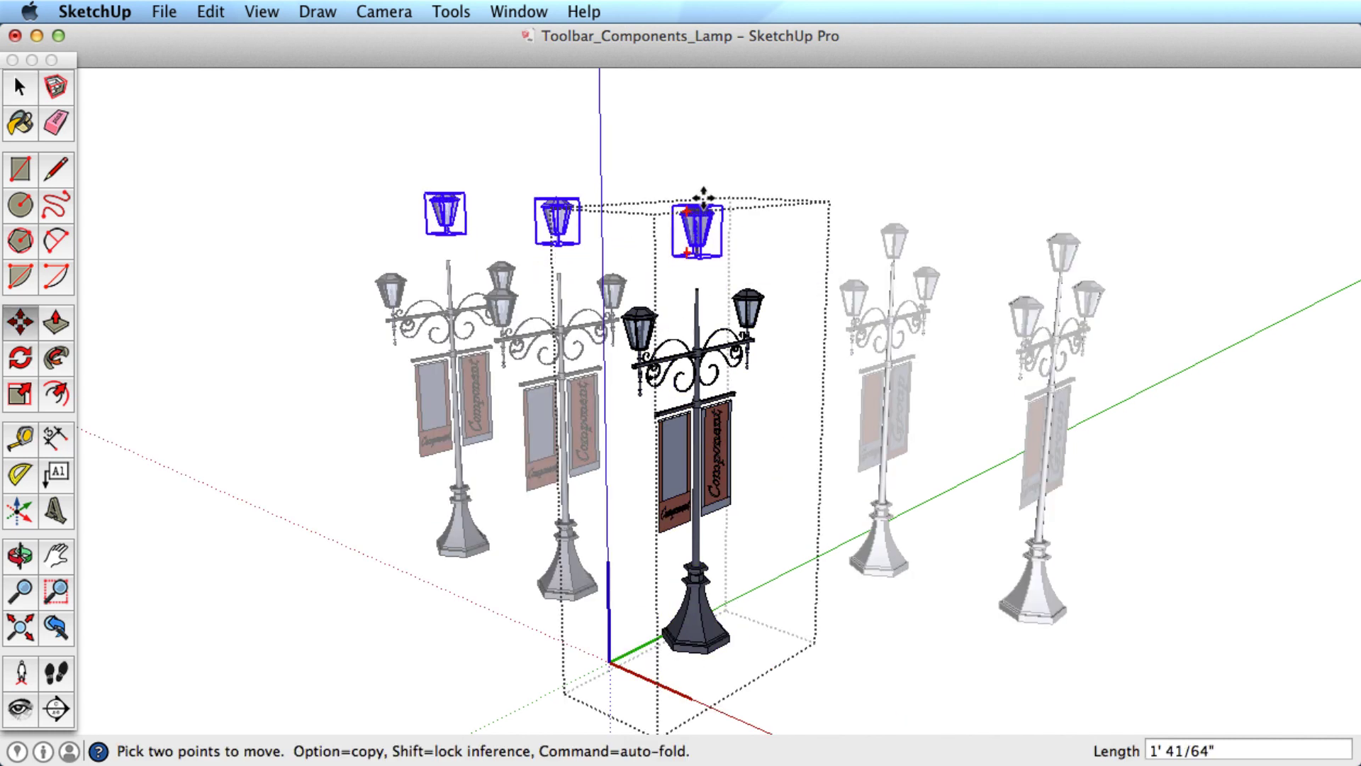
left_click(697, 246)
key("space")
left_click(764, 150)
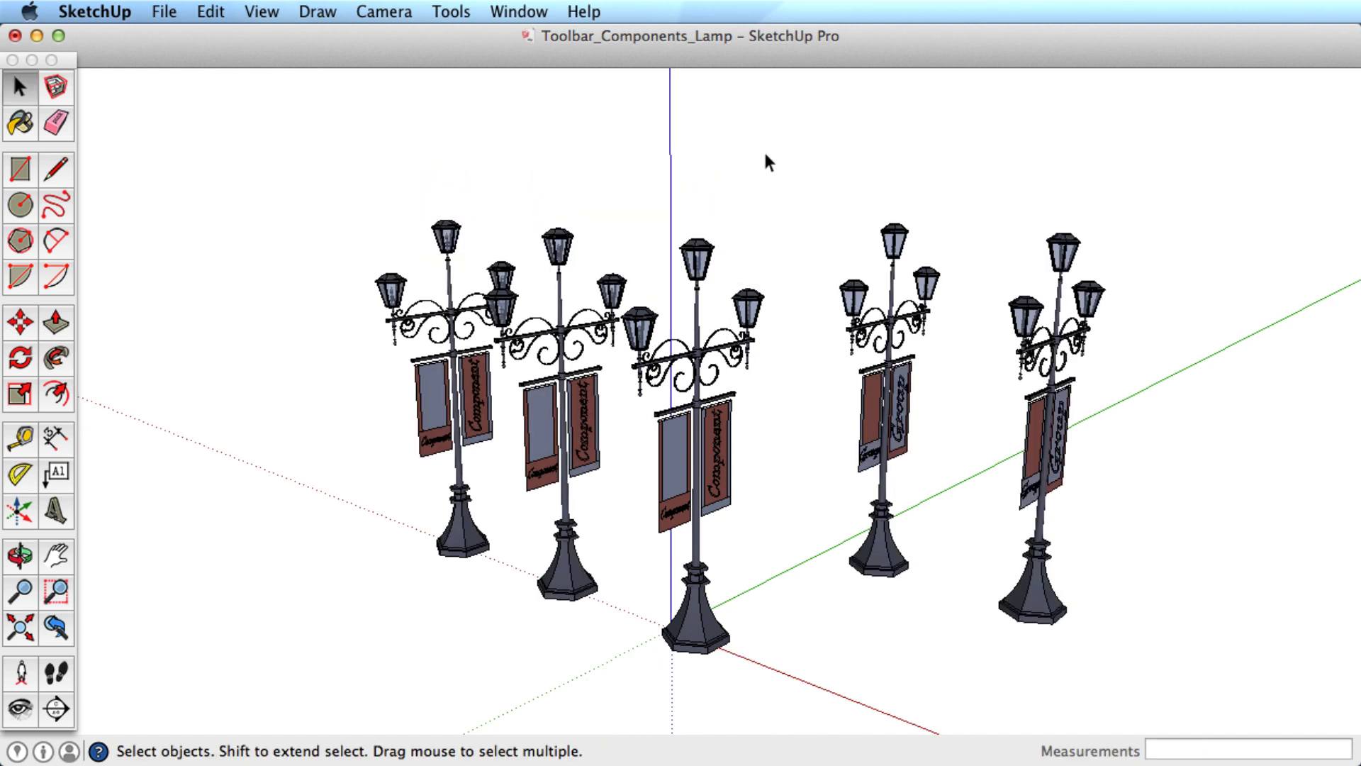
- Start moving the middle lamp's right banner, cancel the move, and exit editing
double_click(714, 483)
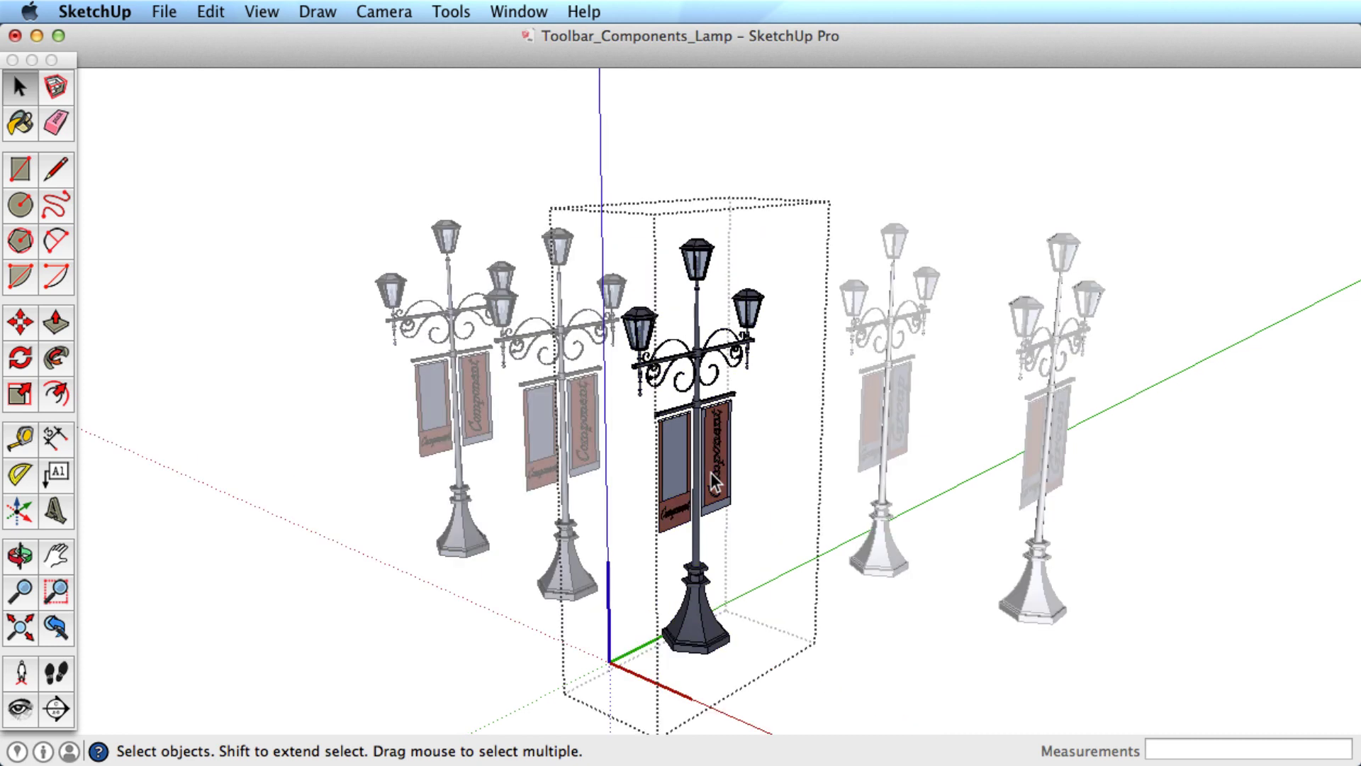
left_click(714, 482)
key("m")
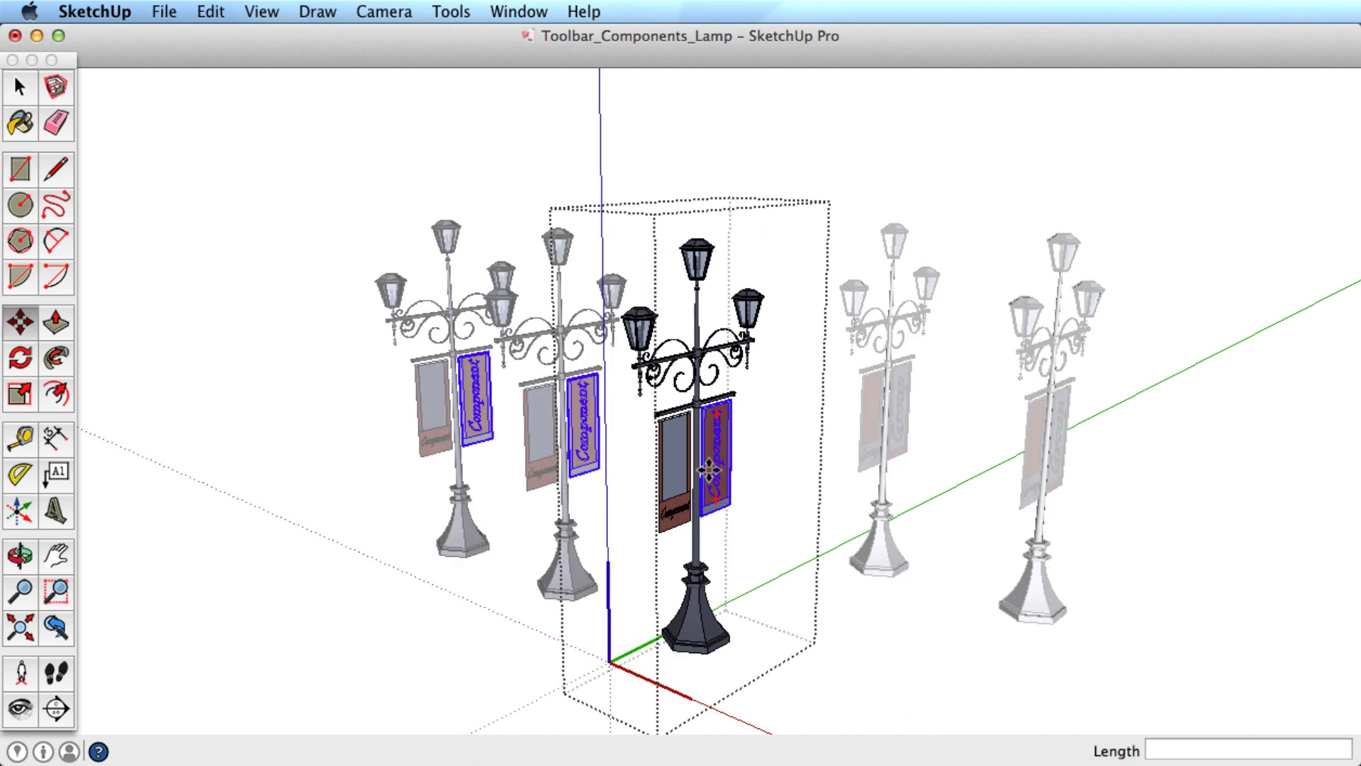
left_click(711, 472)
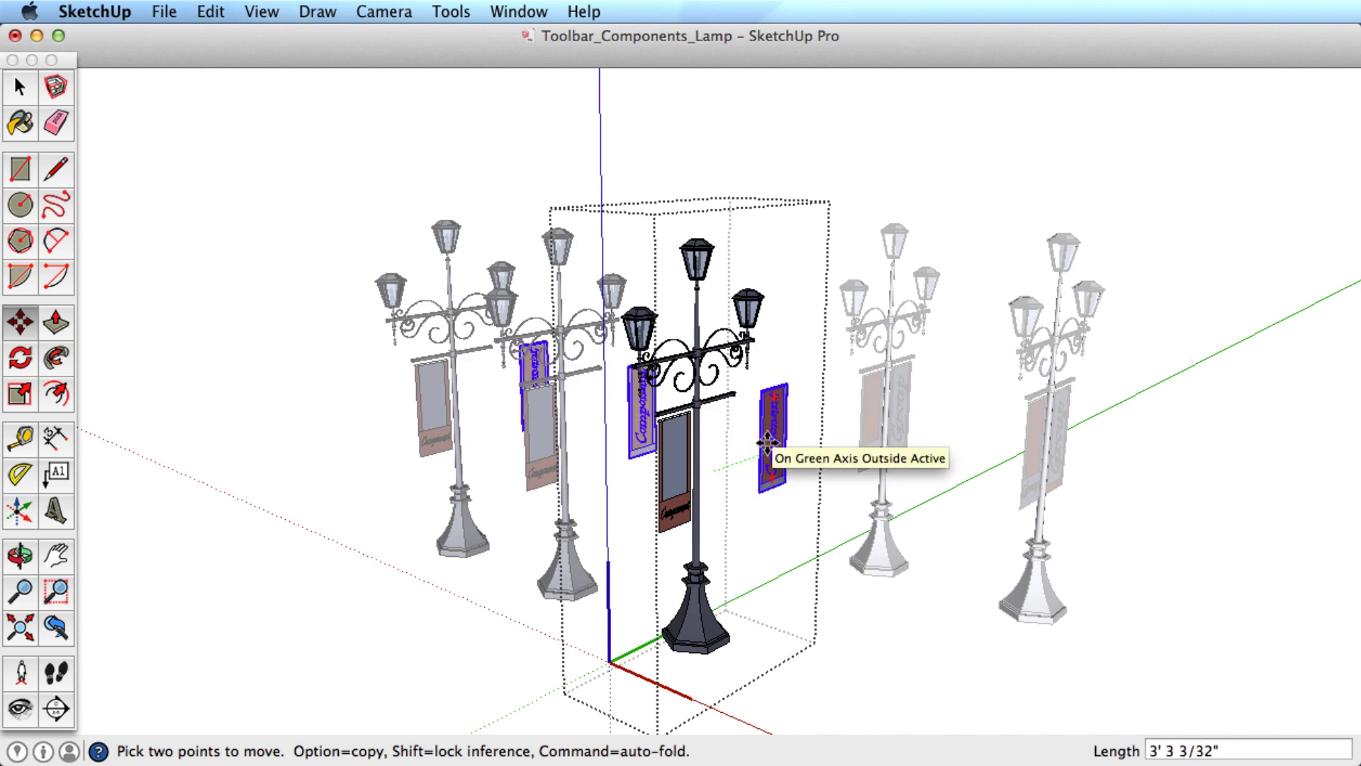
key("space")
left_click(835, 635)
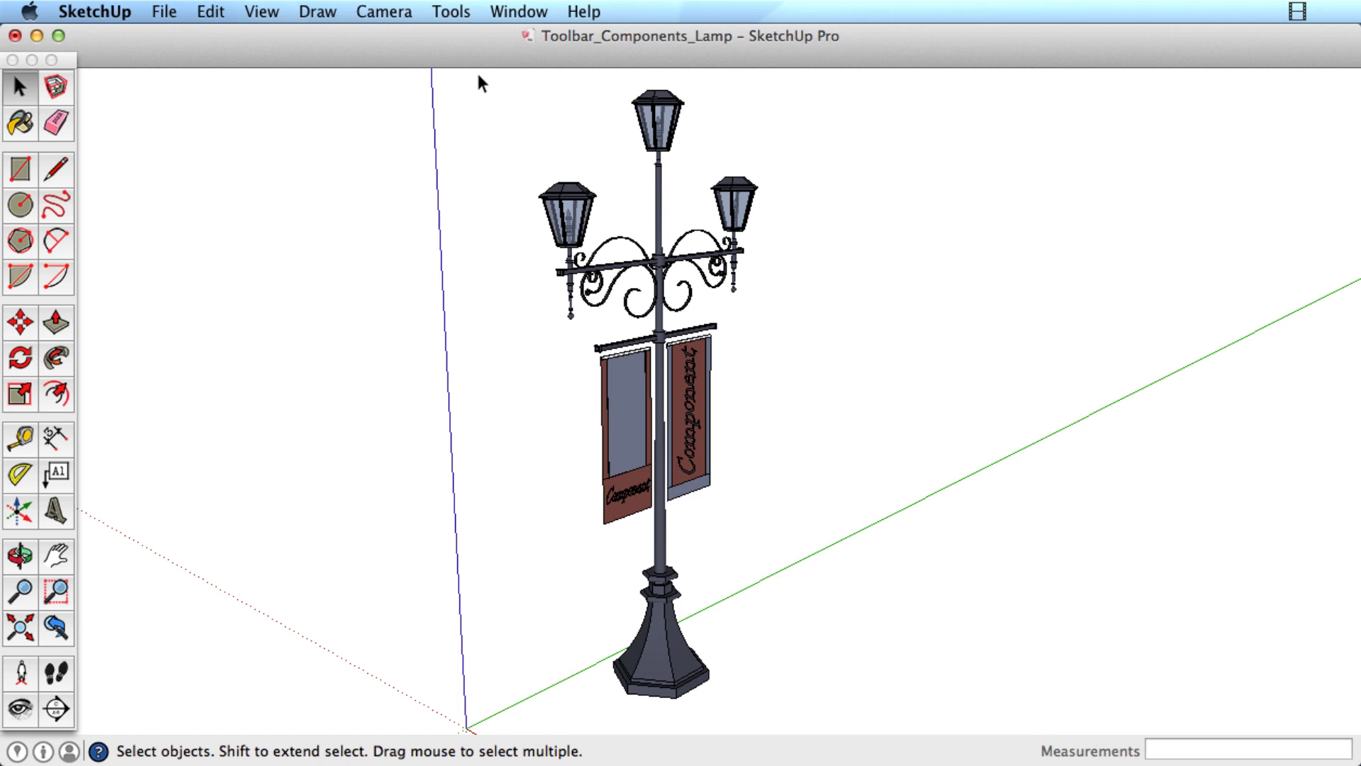
- Window-select the whole lamp post and make it a component with the default name
left_click_drag(478, 75, 796, 717)
right_click(685, 388)
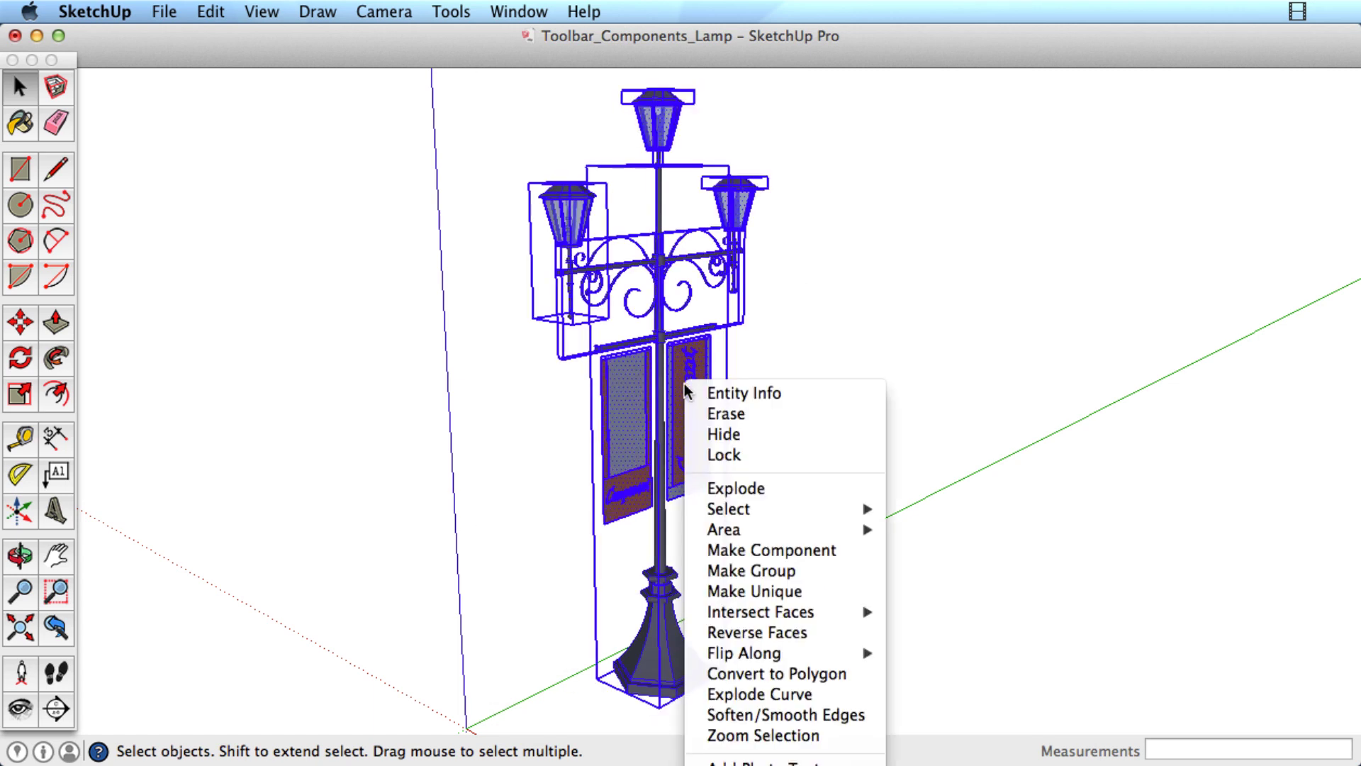
left_click(747, 550)
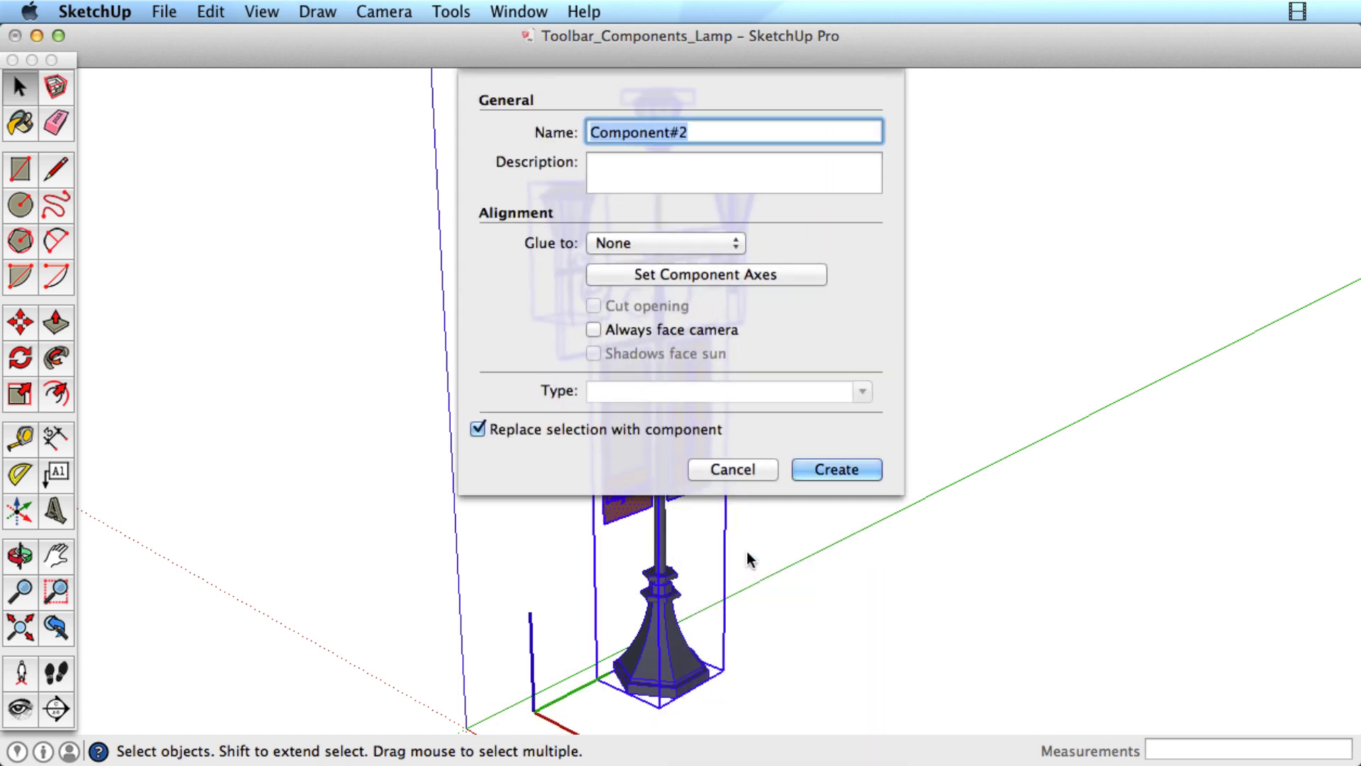
left_click(854, 464)
- Copy the lamp to the left with Move plus Option, then reselect the right lamp
key("m")
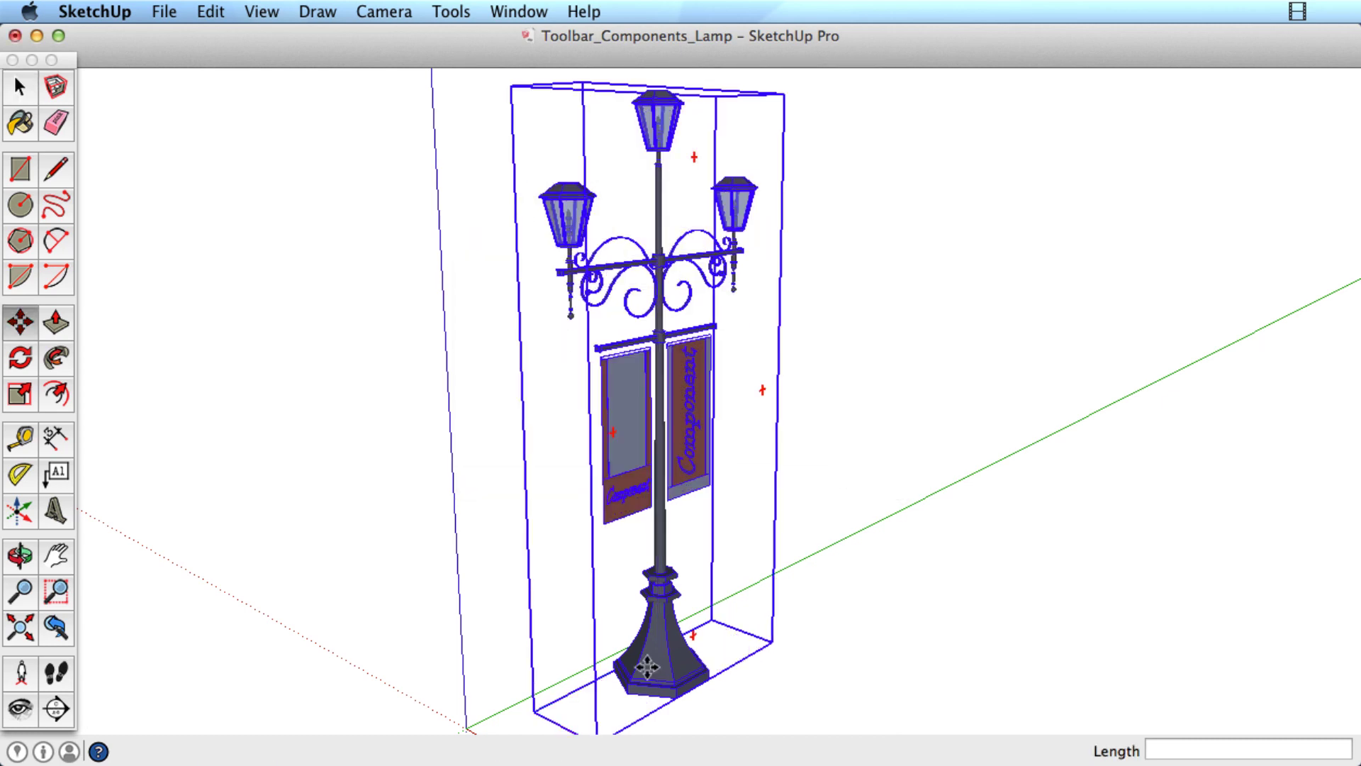
left_click(647, 666)
key("alt")
left_click(400, 588)
key("space")
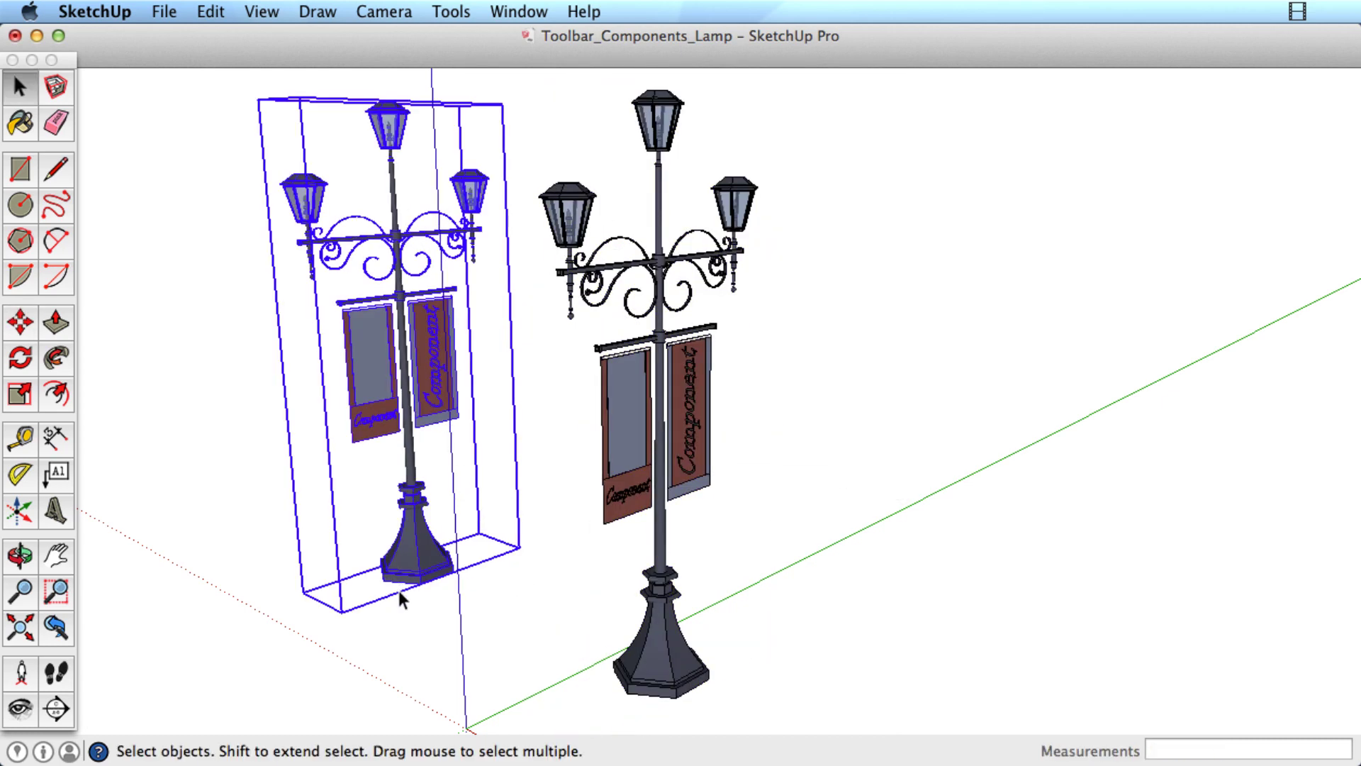
left_click(679, 675)
key("p")
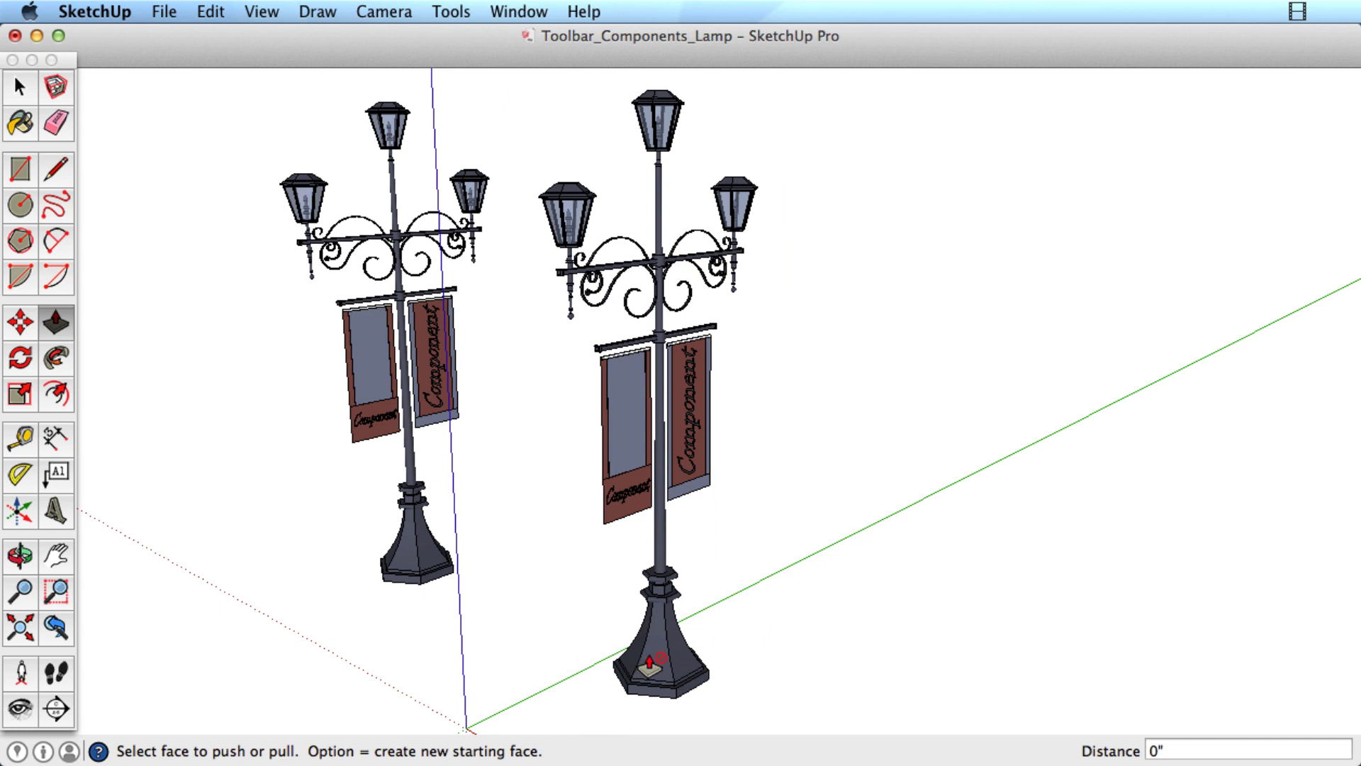
key("m")
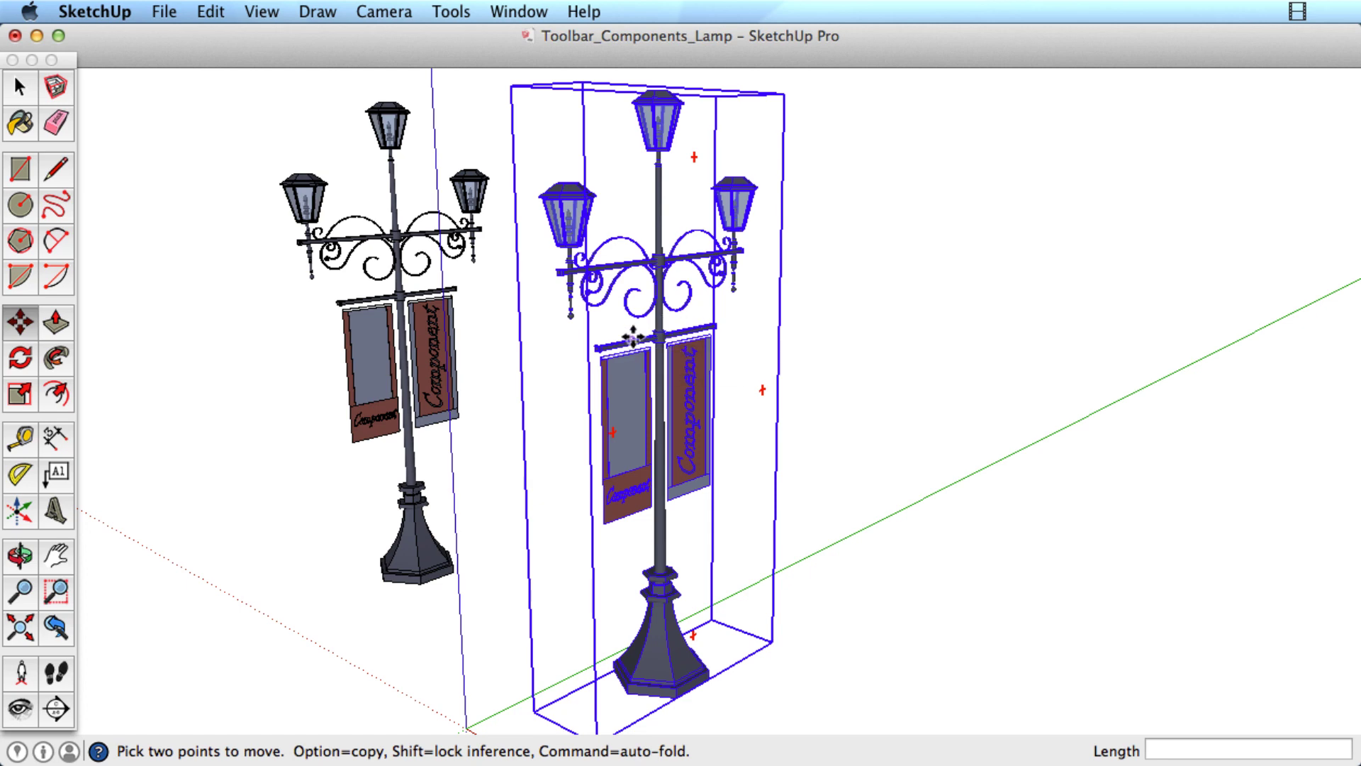
- Move the right lamp slightly right and rotate it about -93° around its base
left_click(648, 653)
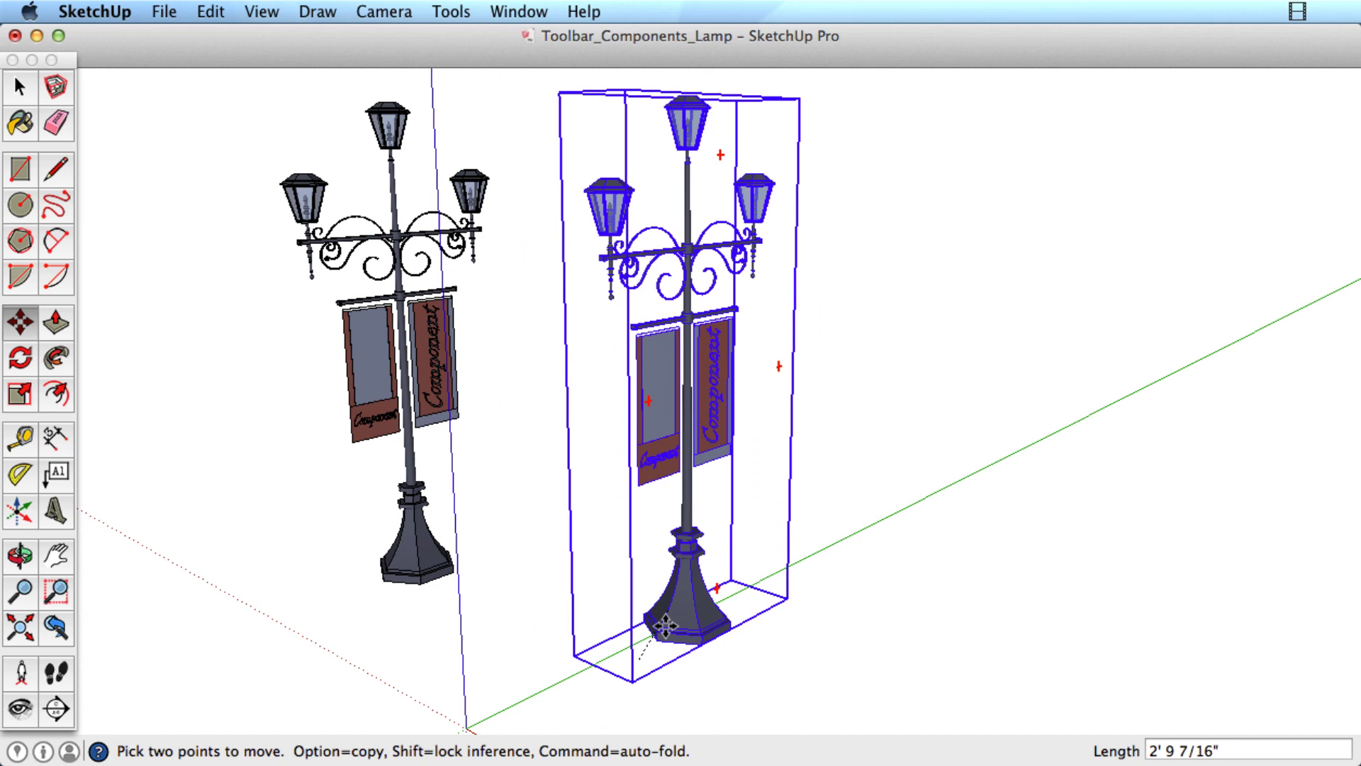
left_click(663, 653)
key("q")
left_click(715, 620)
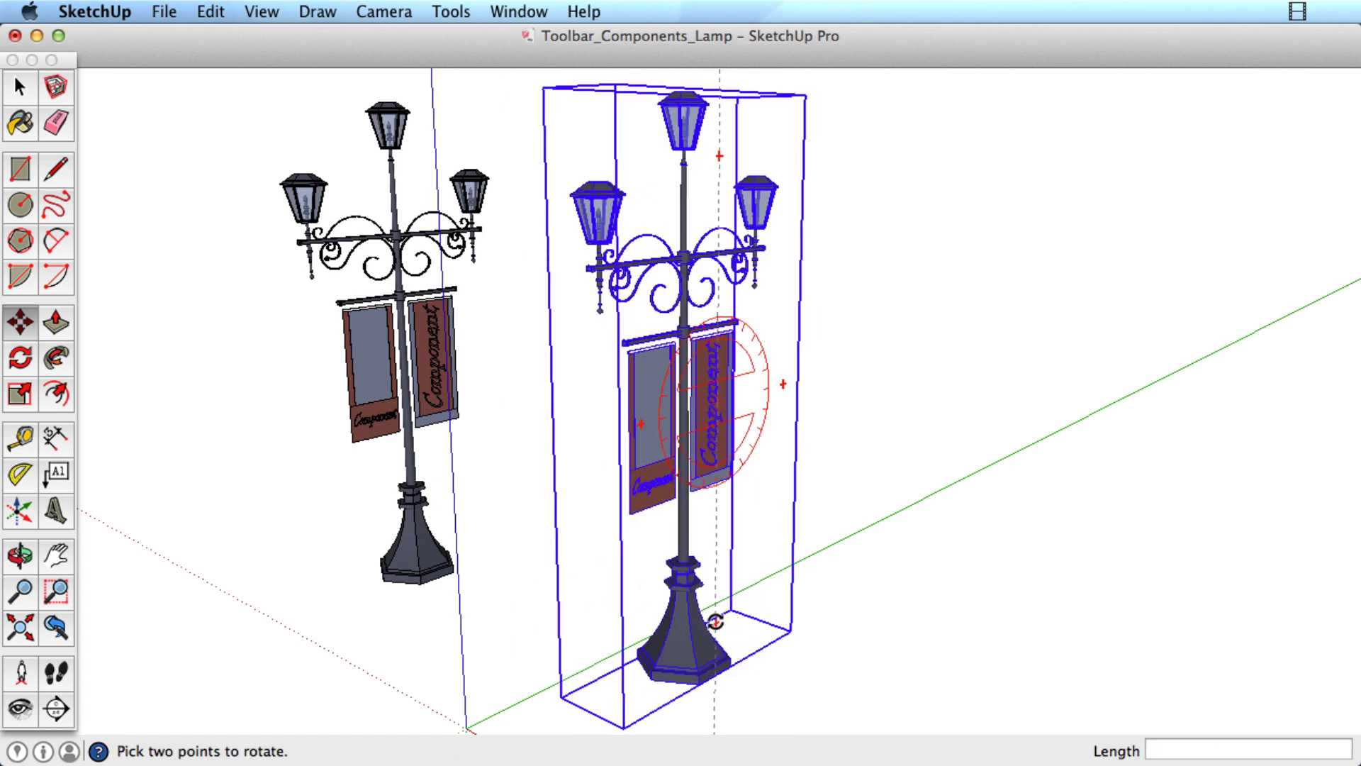
left_click(720, 619)
left_click(709, 614)
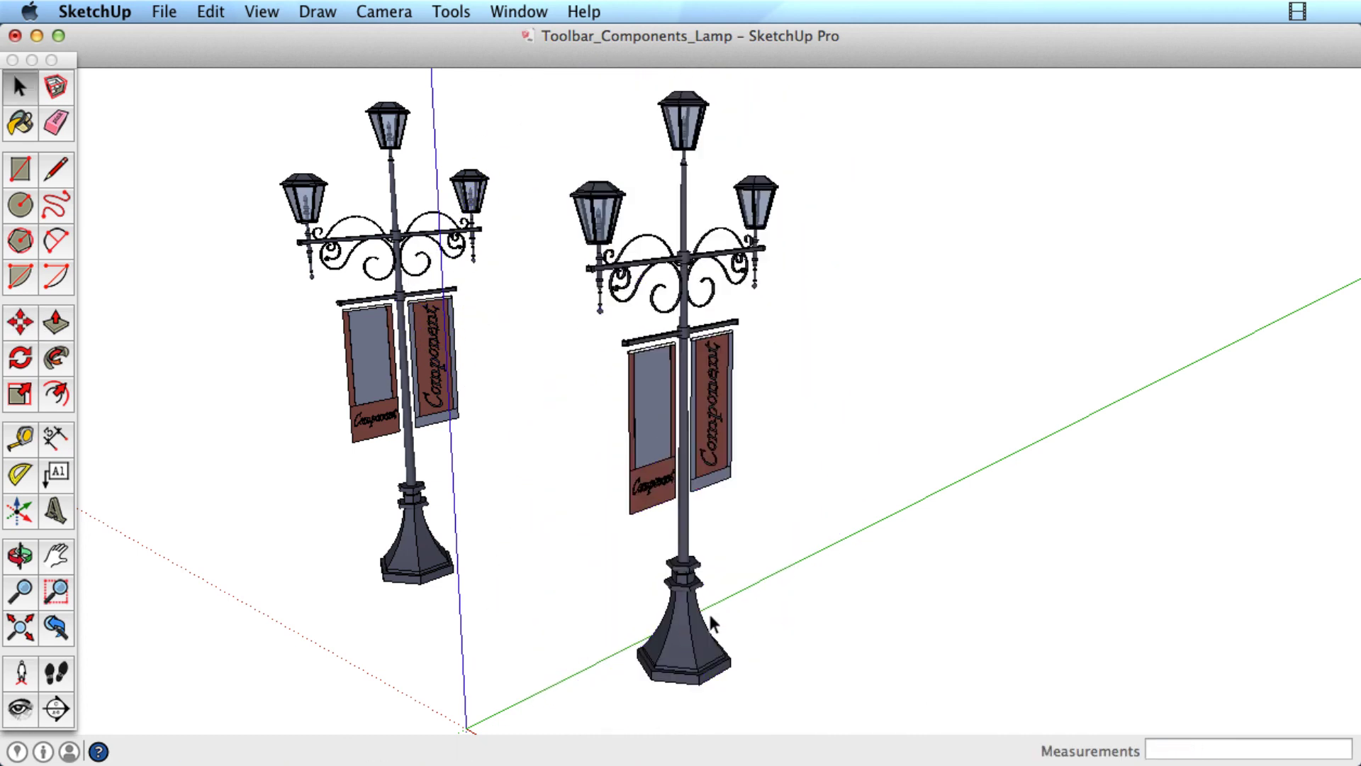
- Try scaling the lamp, leaving it at original size, then delete the left copy
key("space")
left_click(670, 648)
key("s")
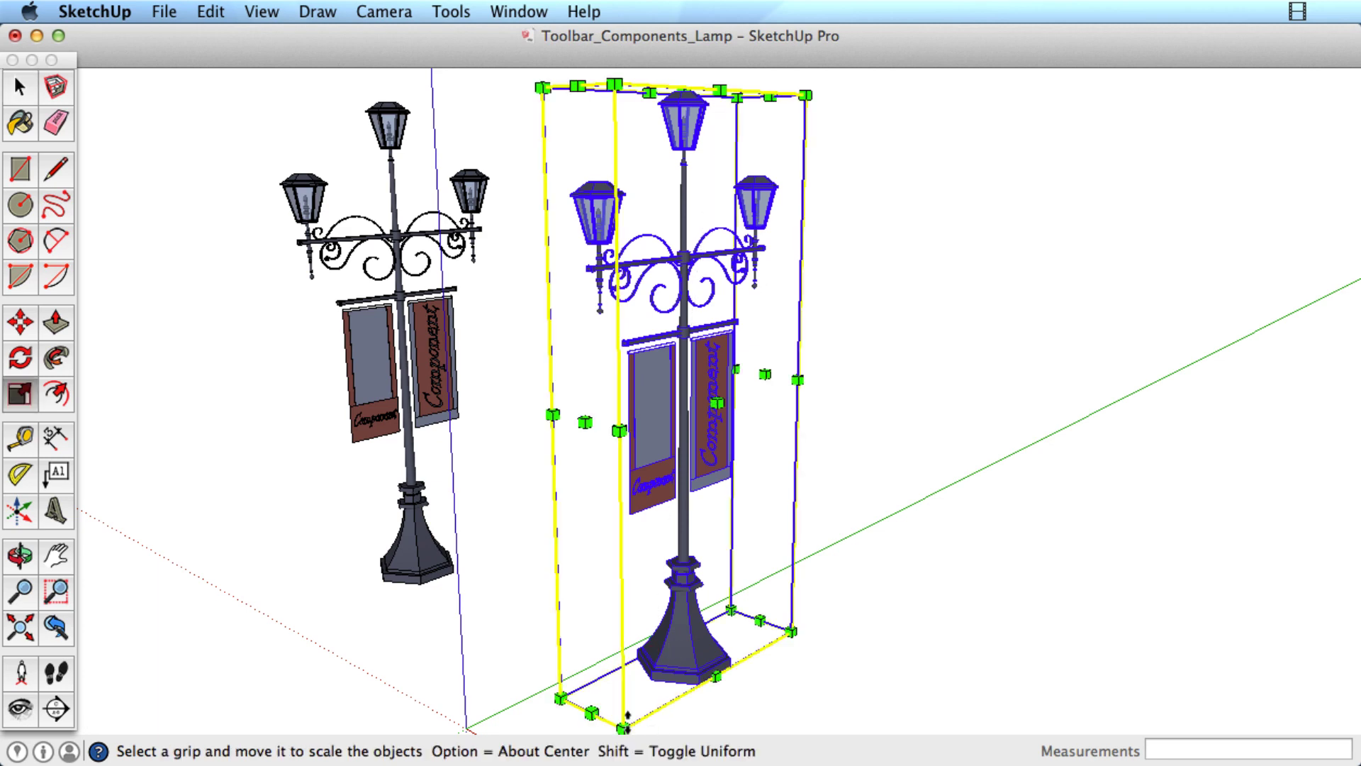
mouse_move(624, 724)
left_mouse_down()
mouse_move(684, 410)
mouse_move(624, 723)
left_mouse_up()
key("space")
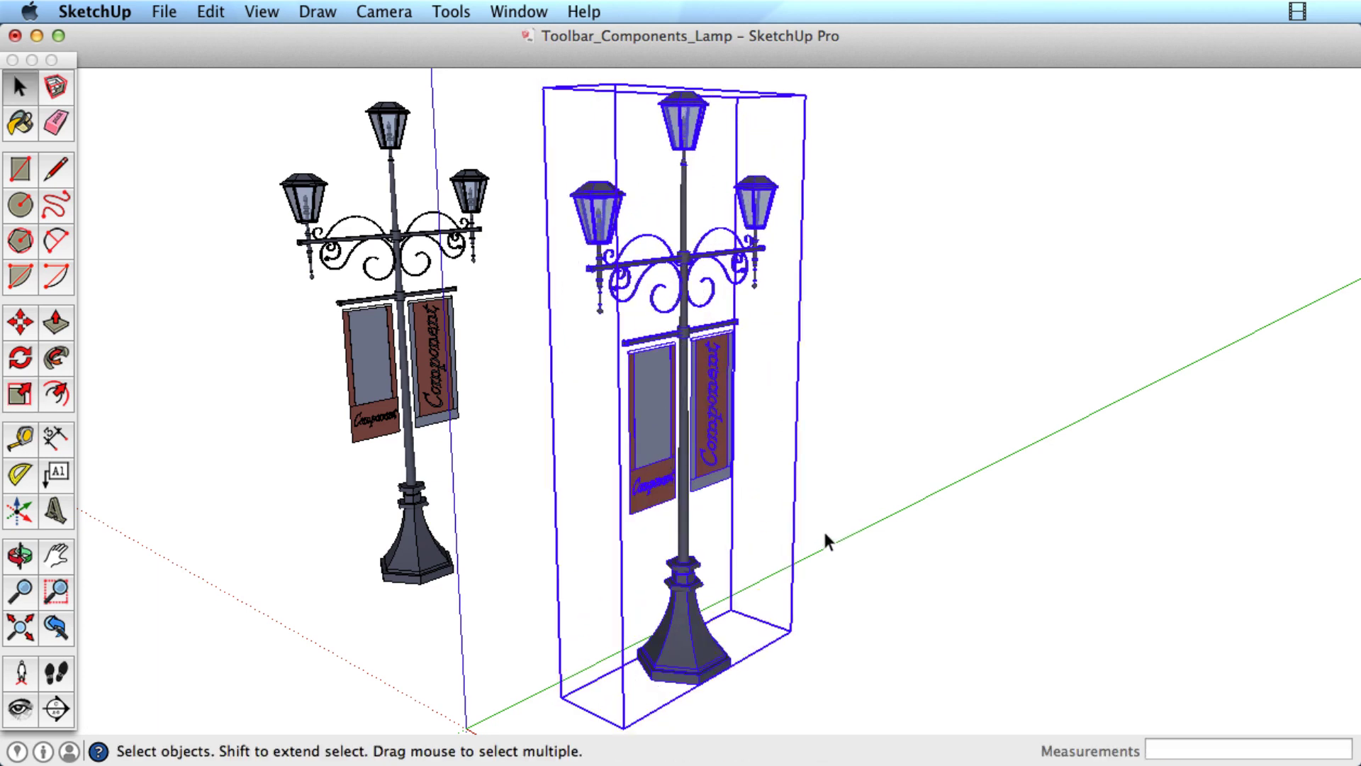
left_click(421, 576)
key("Delete")
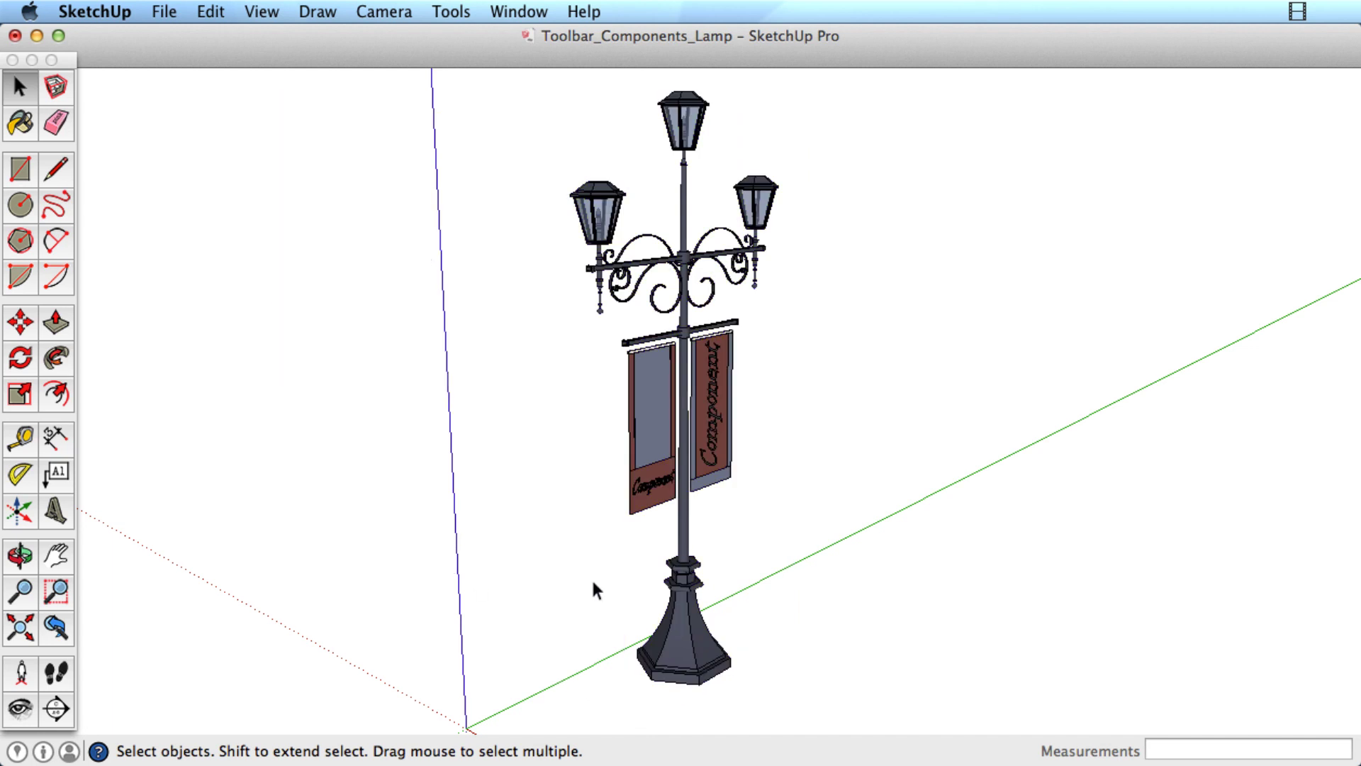
left_click(657, 401)
right_click(657, 401)
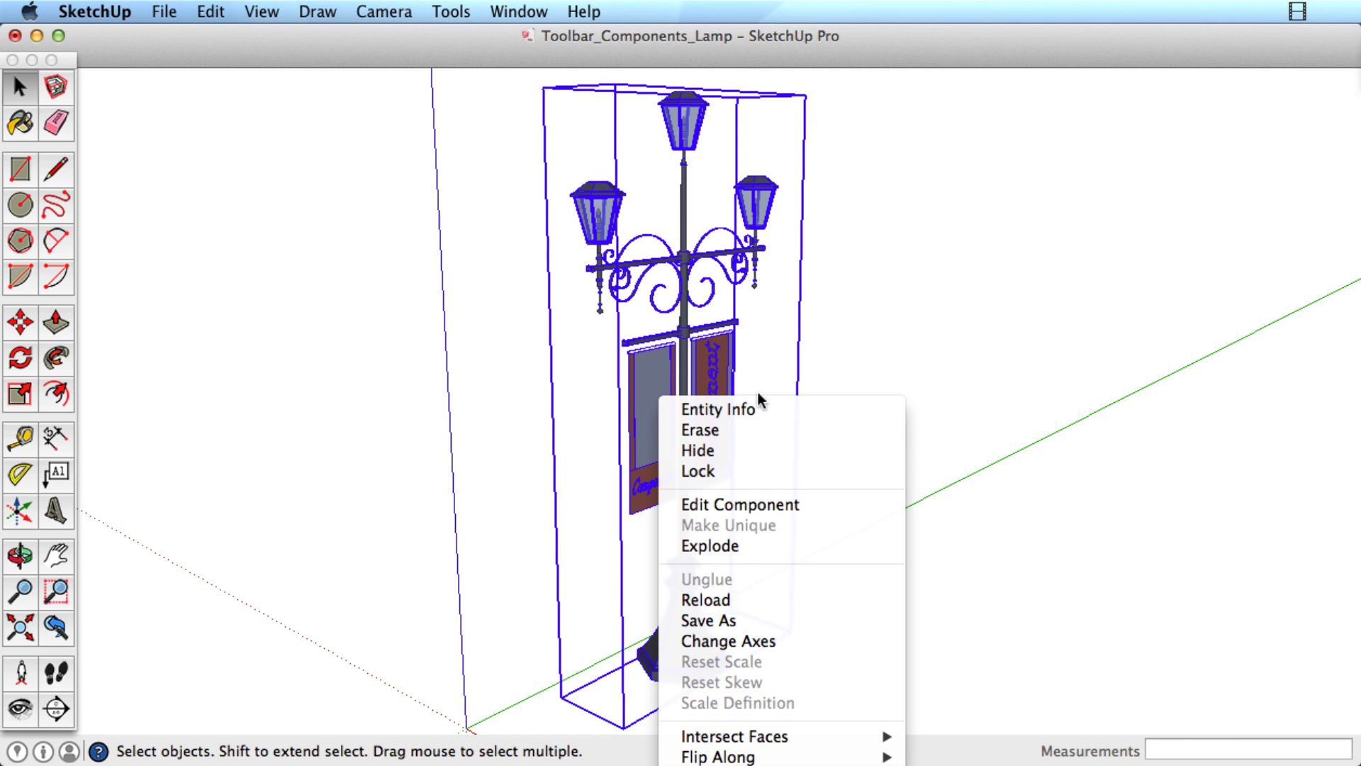
left_click(779, 506)
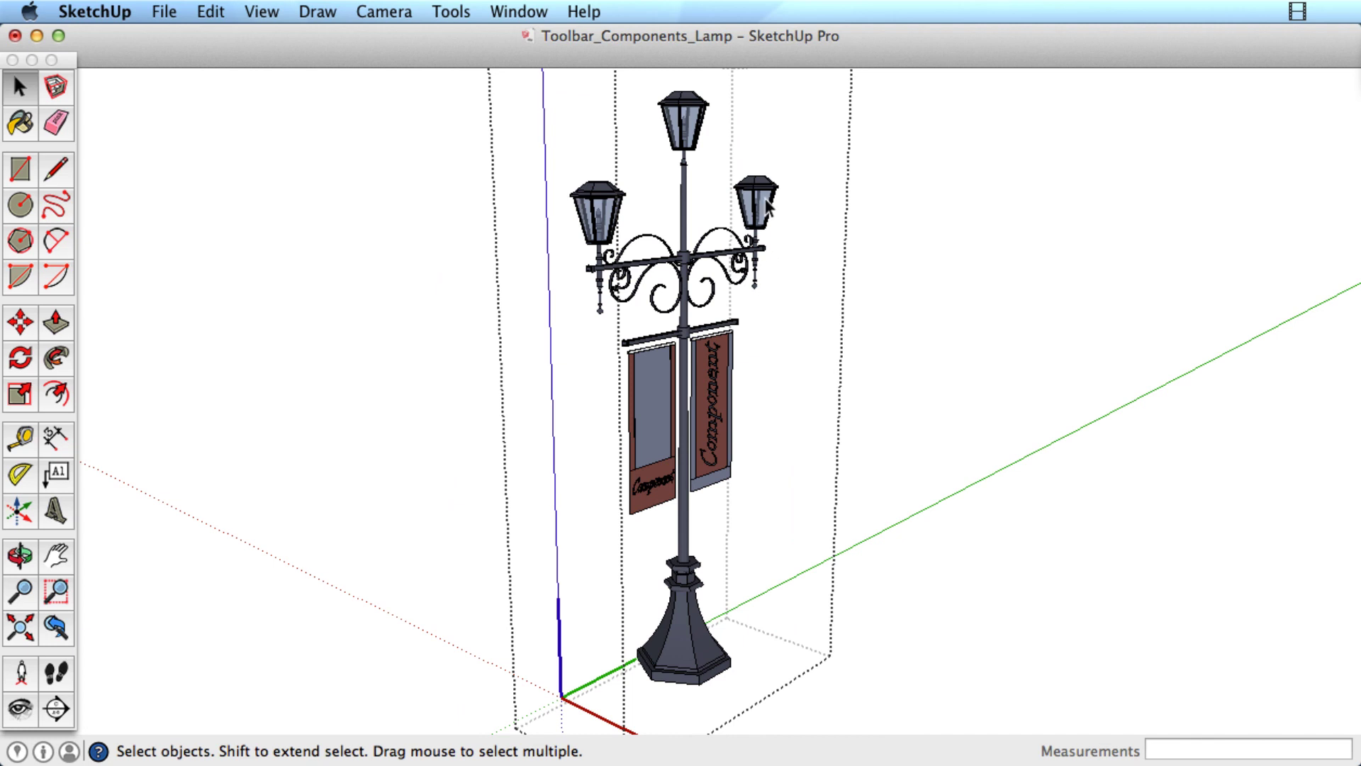
left_click_drag(727, 149, 795, 234)
key("Delete")
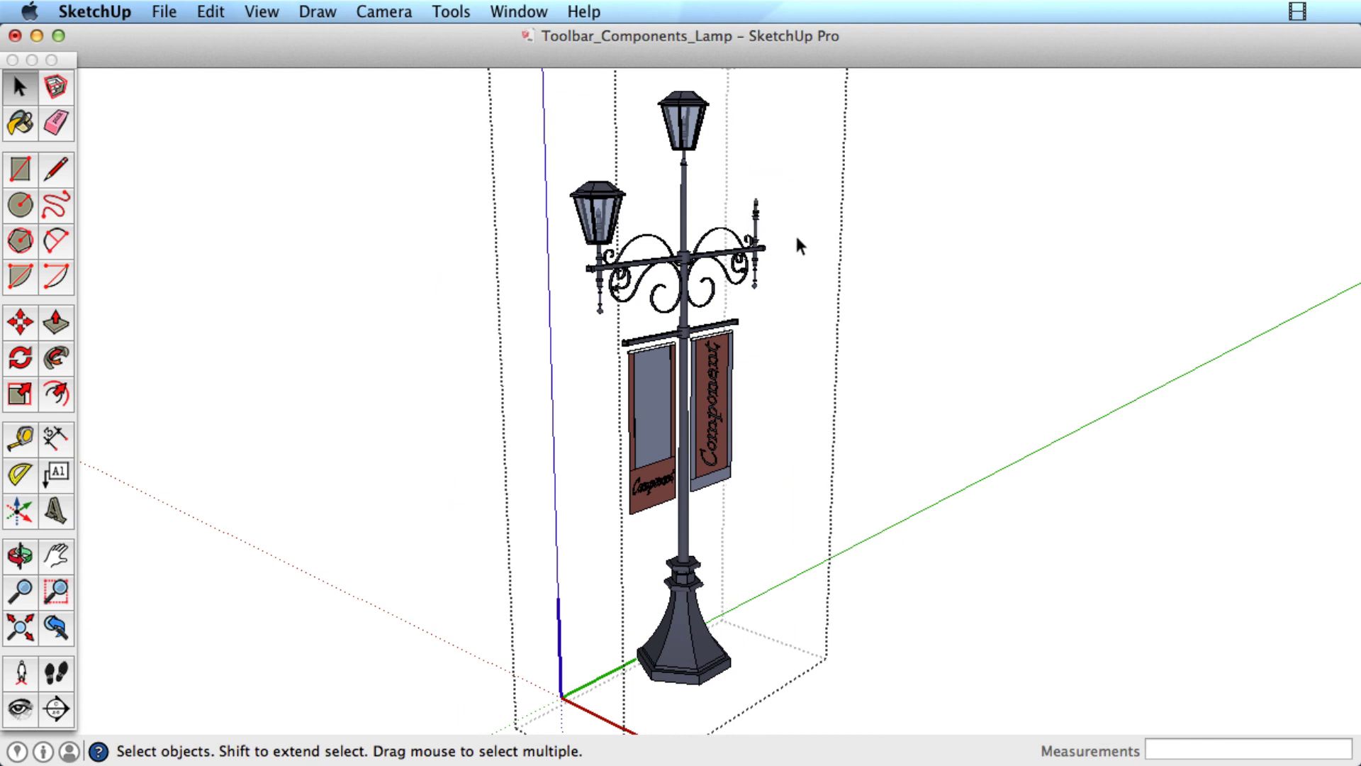
key("super+z")
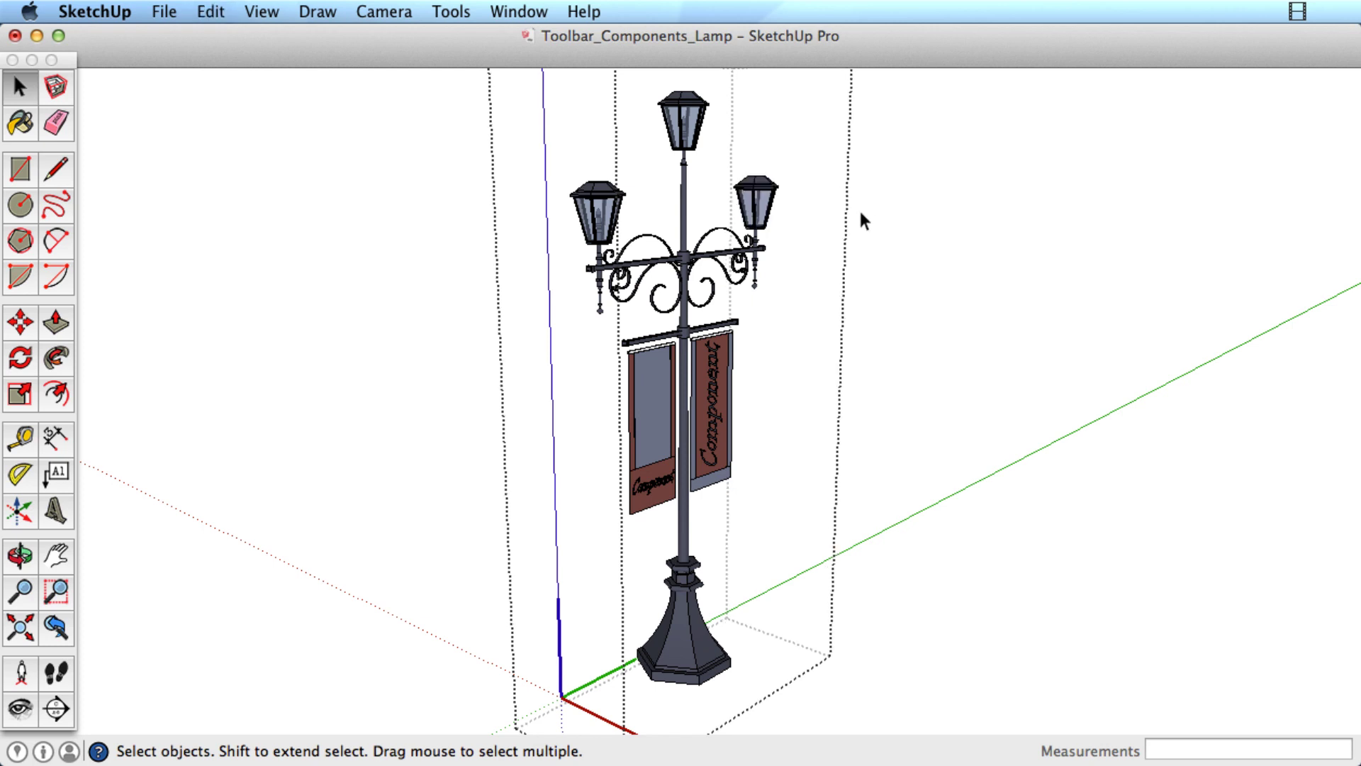
right_click(910, 209)
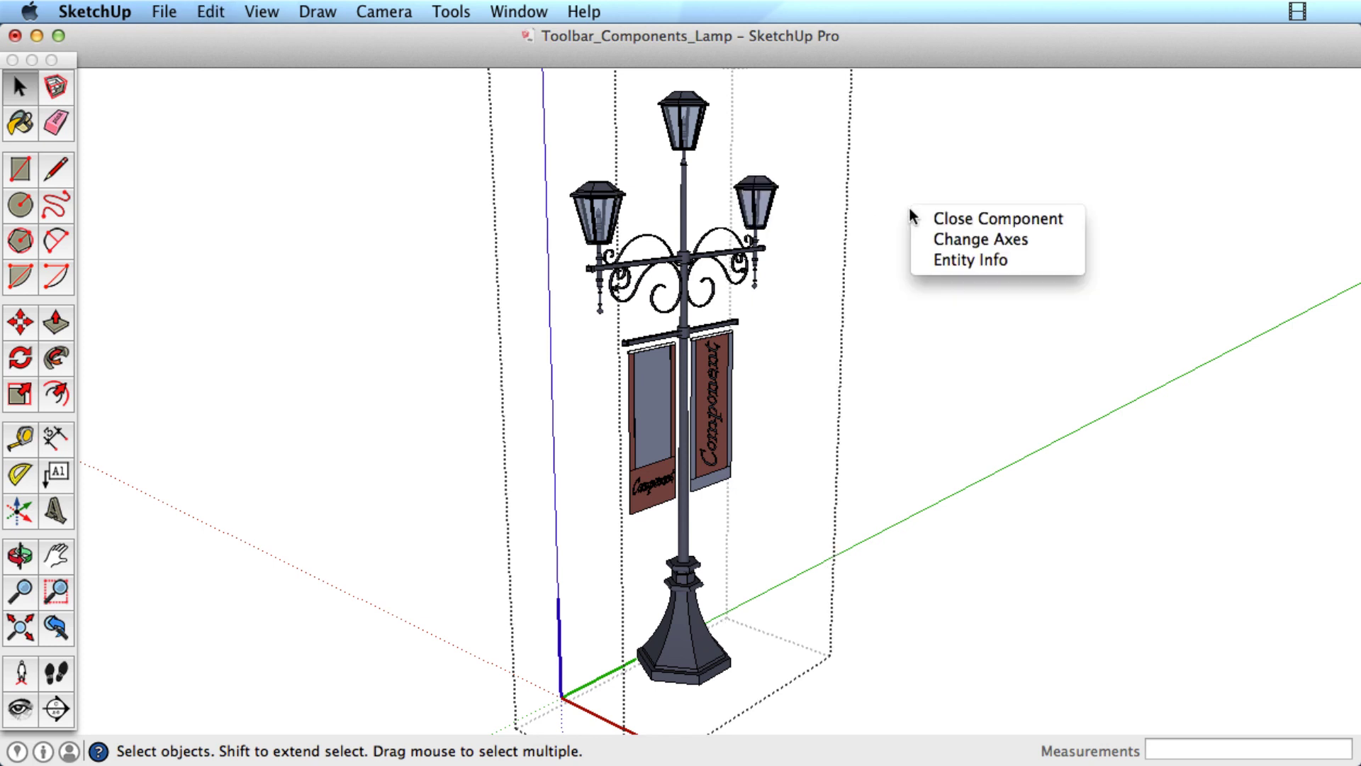
left_click(953, 215)
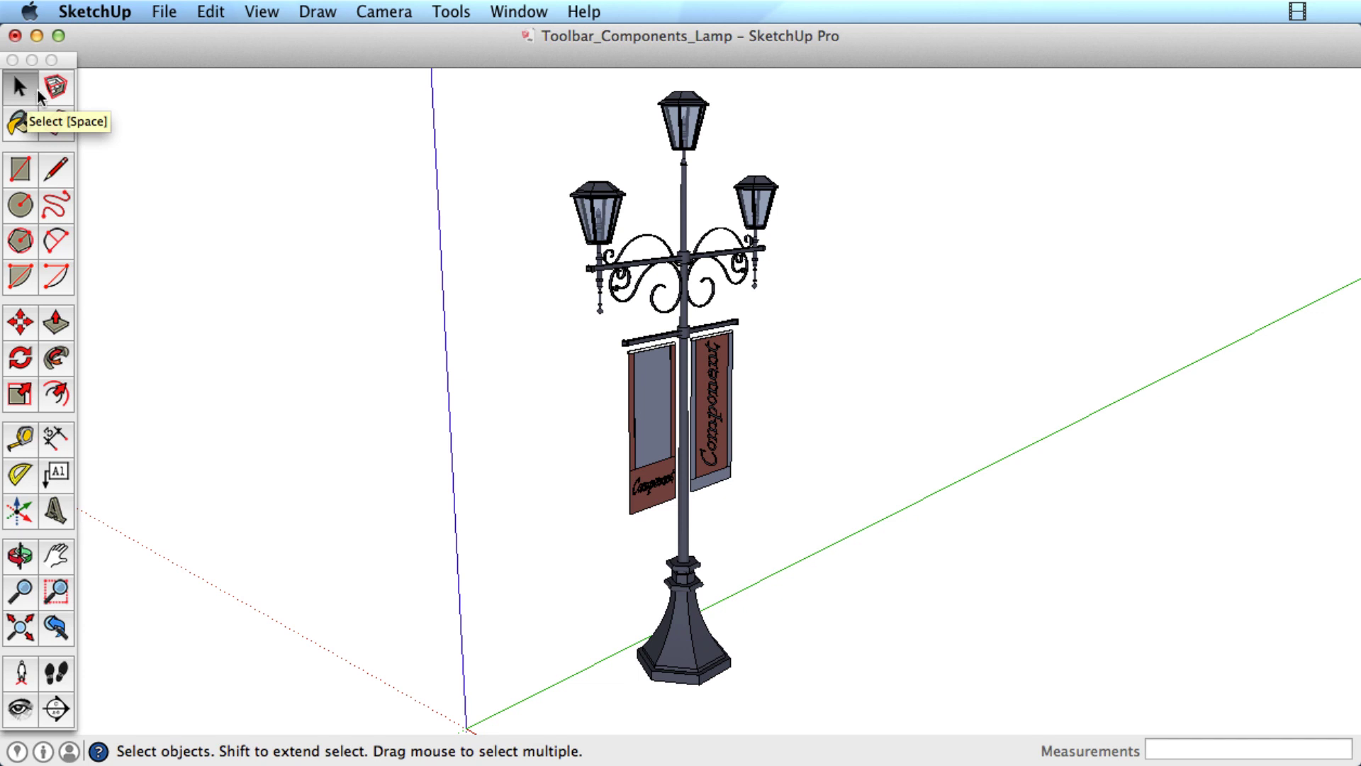
double_click(671, 398)
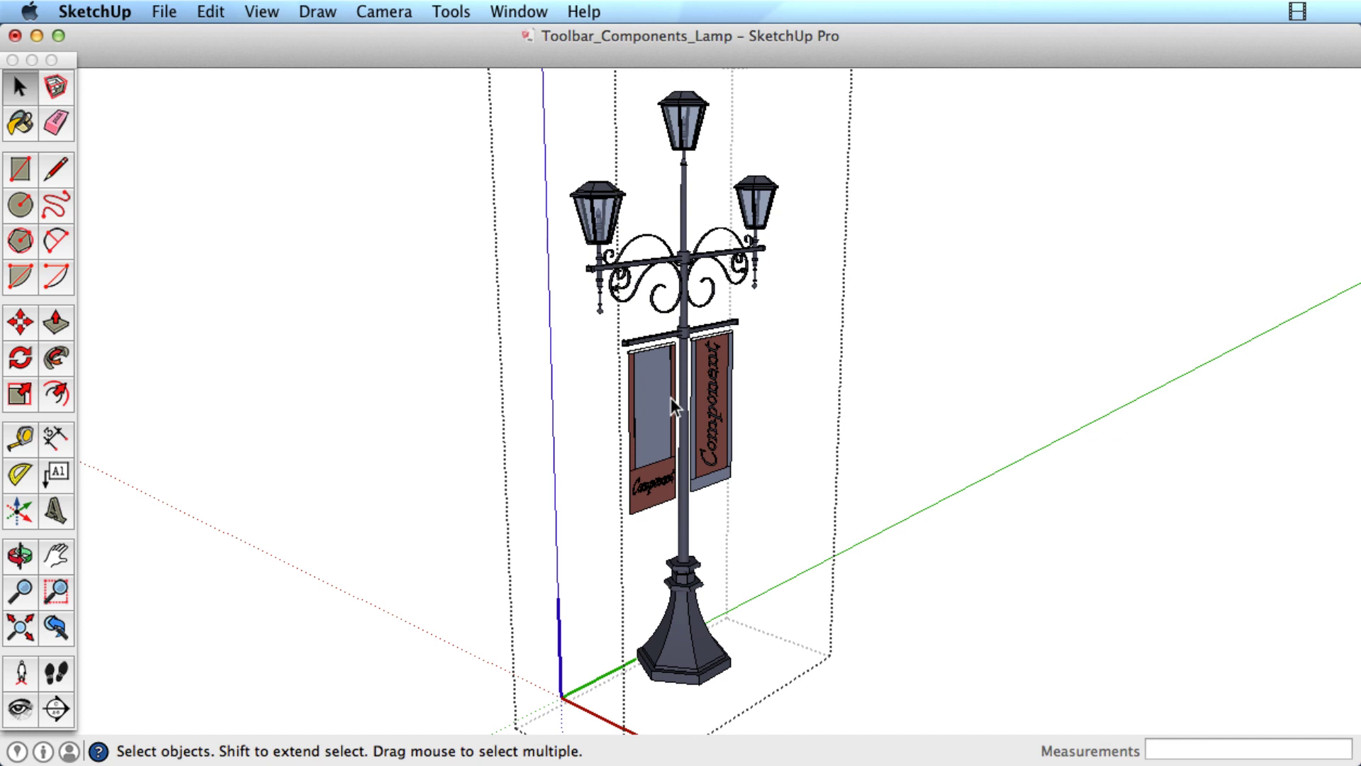
left_click(934, 363)
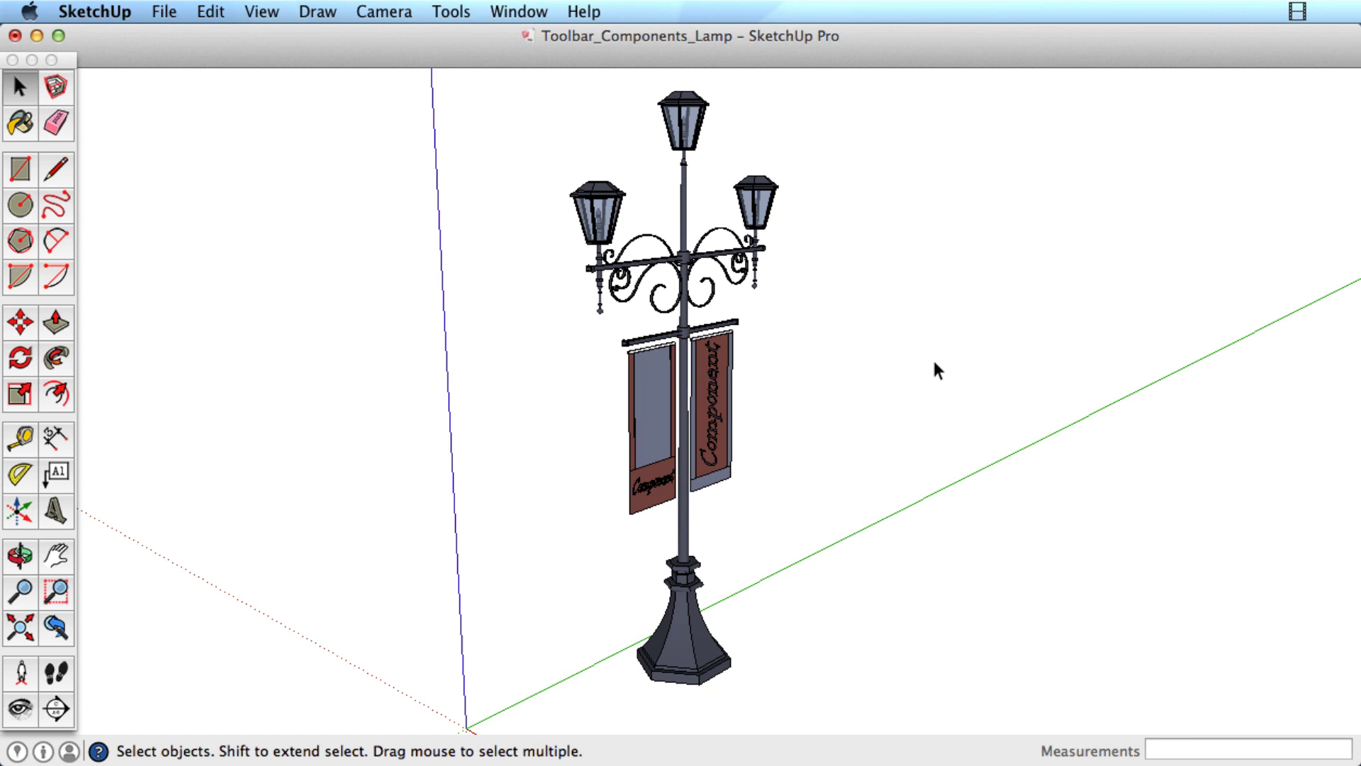
left_click(656, 383)
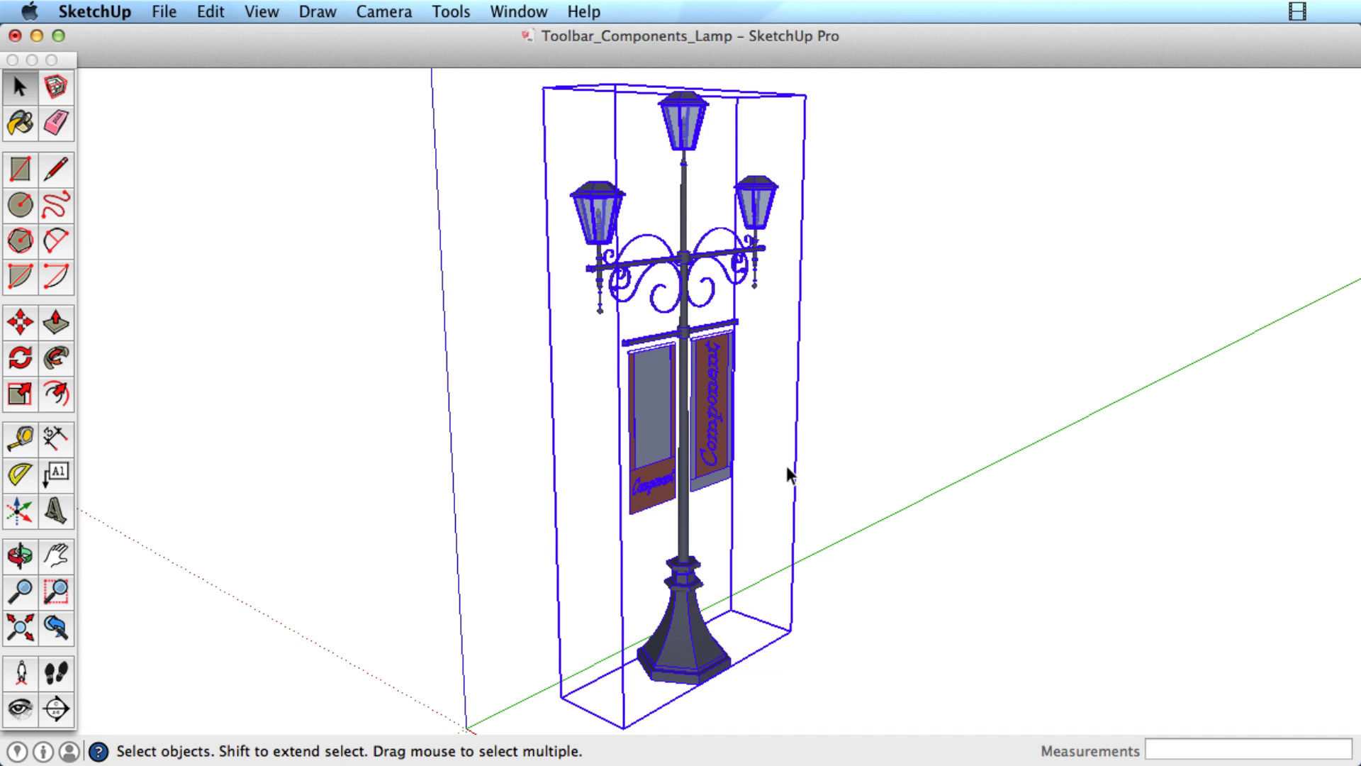
double_click(664, 427)
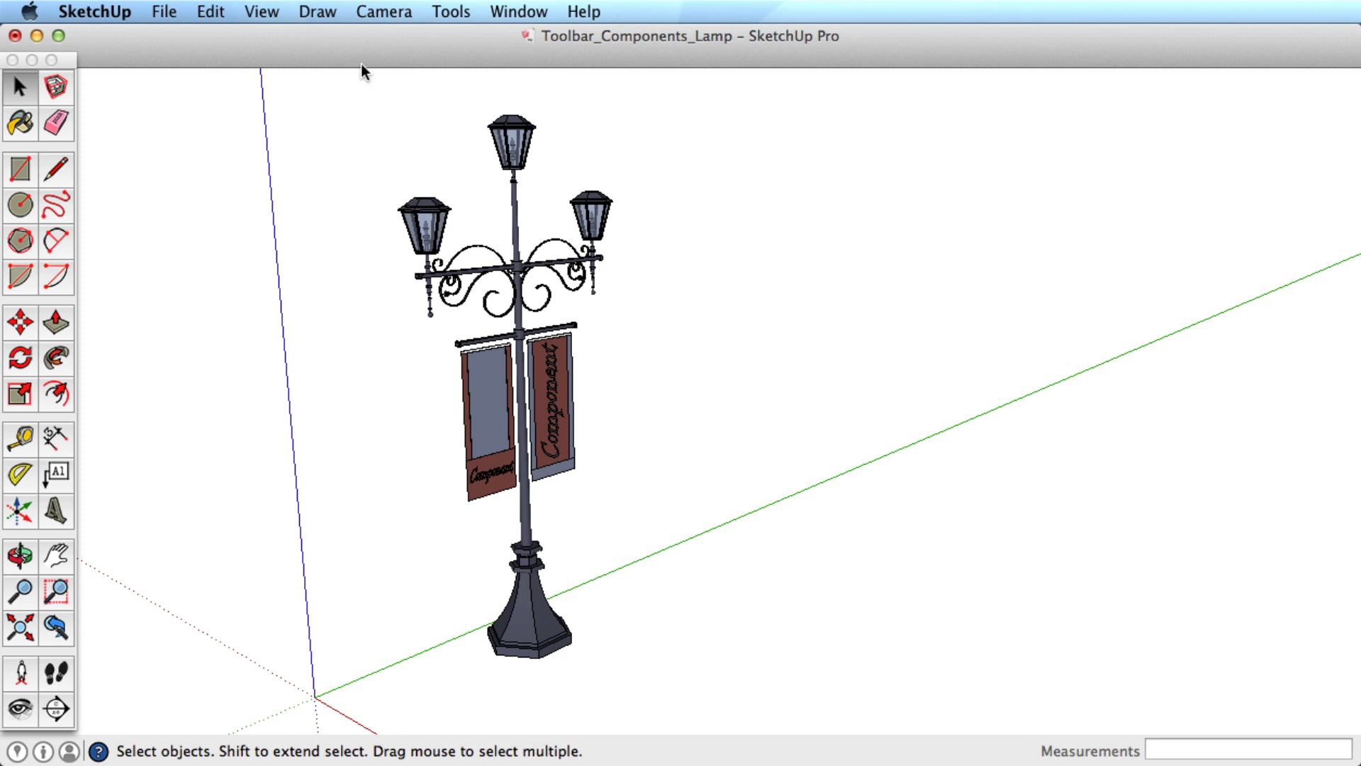
- Open Window > Components, browse the Sampler, and switch to In Model showing Component#2
left_click(508, 9)
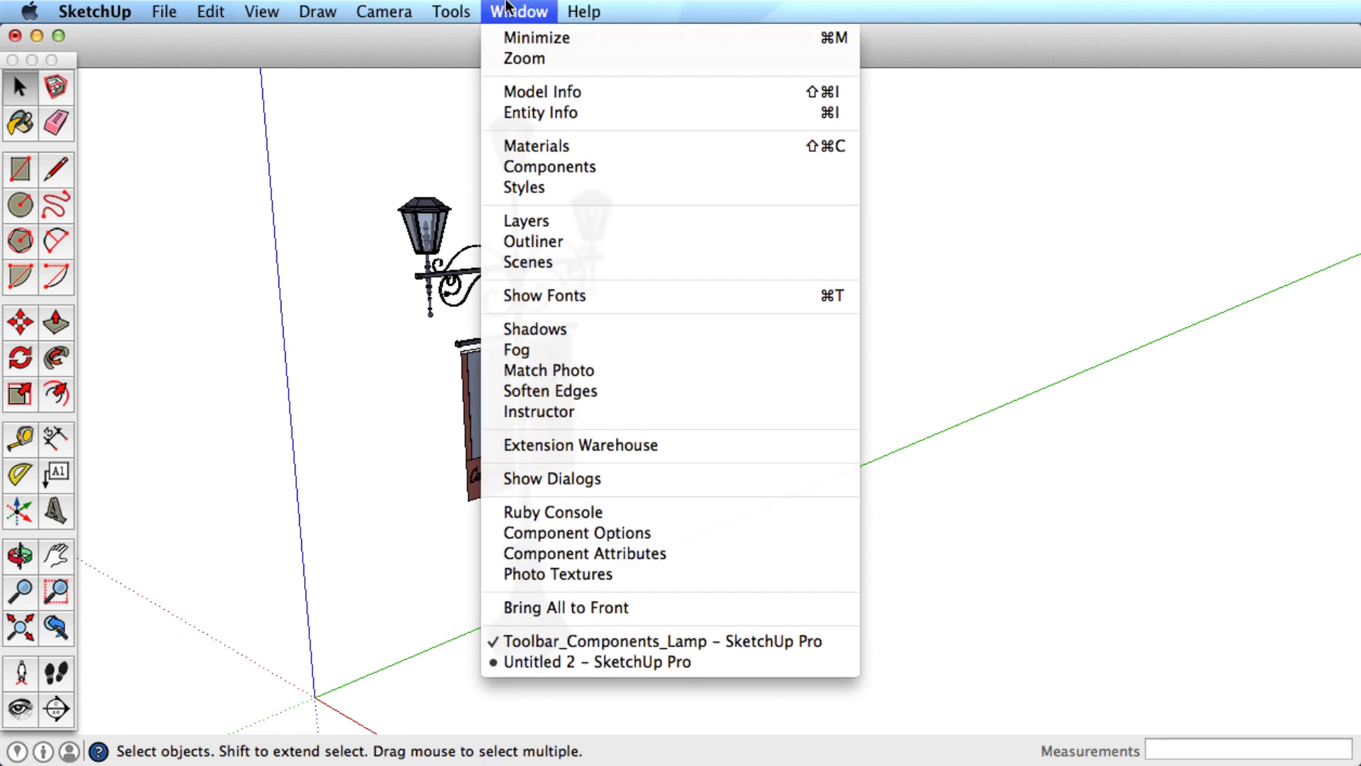
left_click(527, 169)
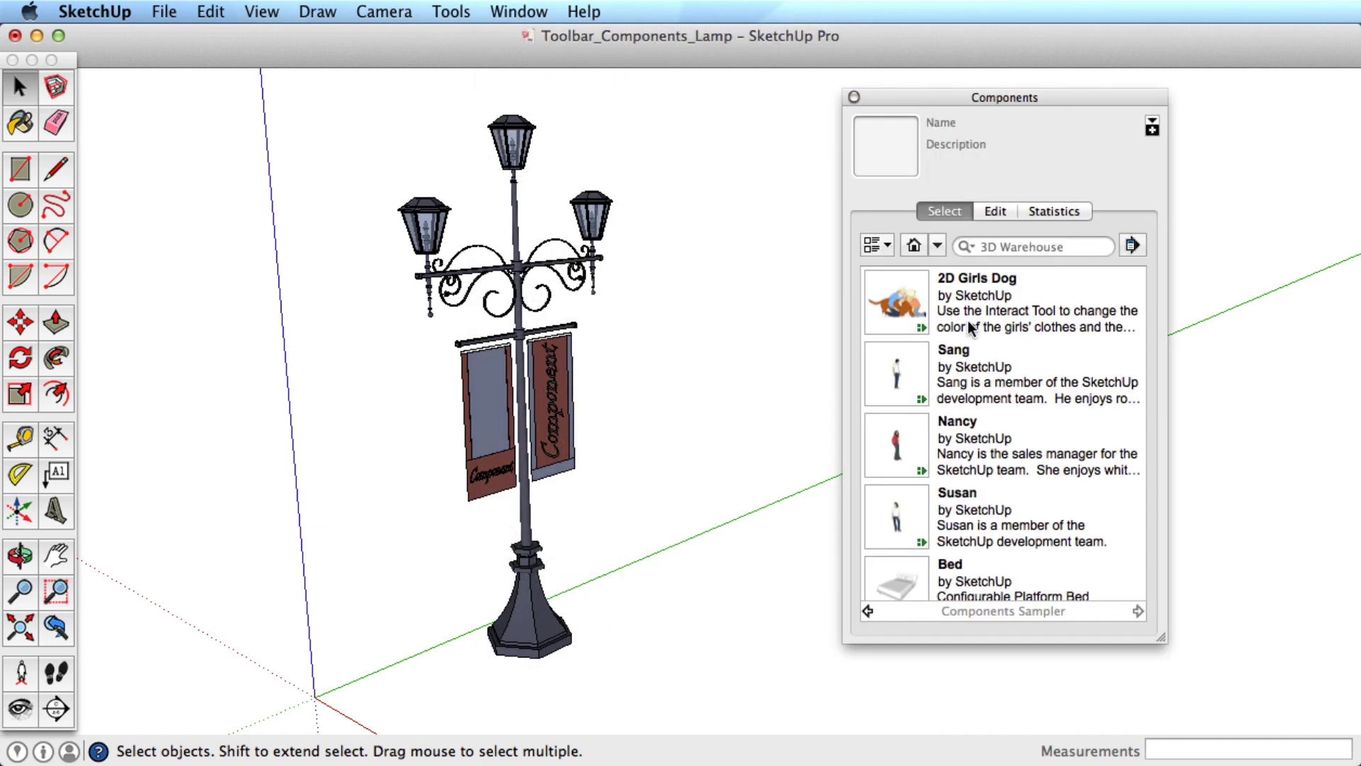
scroll(968, 321, "down", 5)
scroll(968, 321, "up", 5)
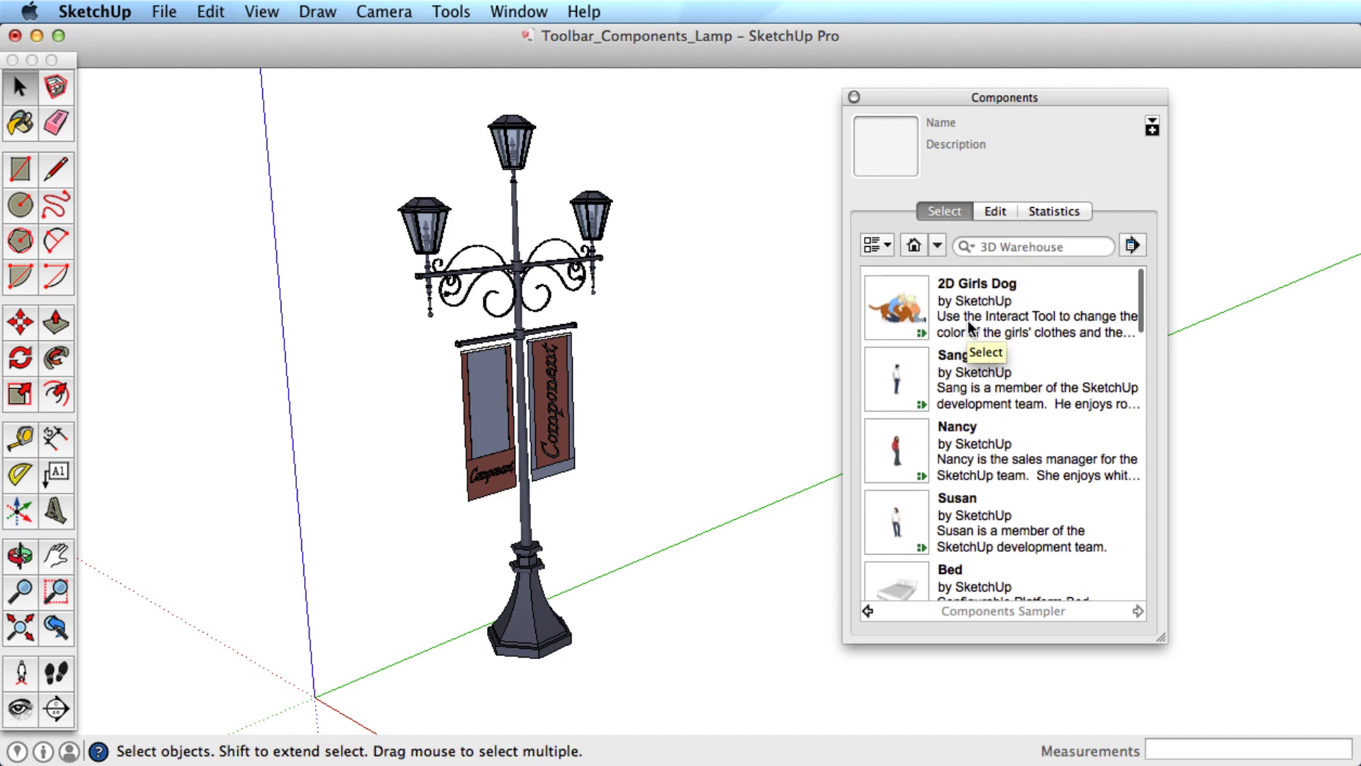
scroll(969, 326, "down", 5)
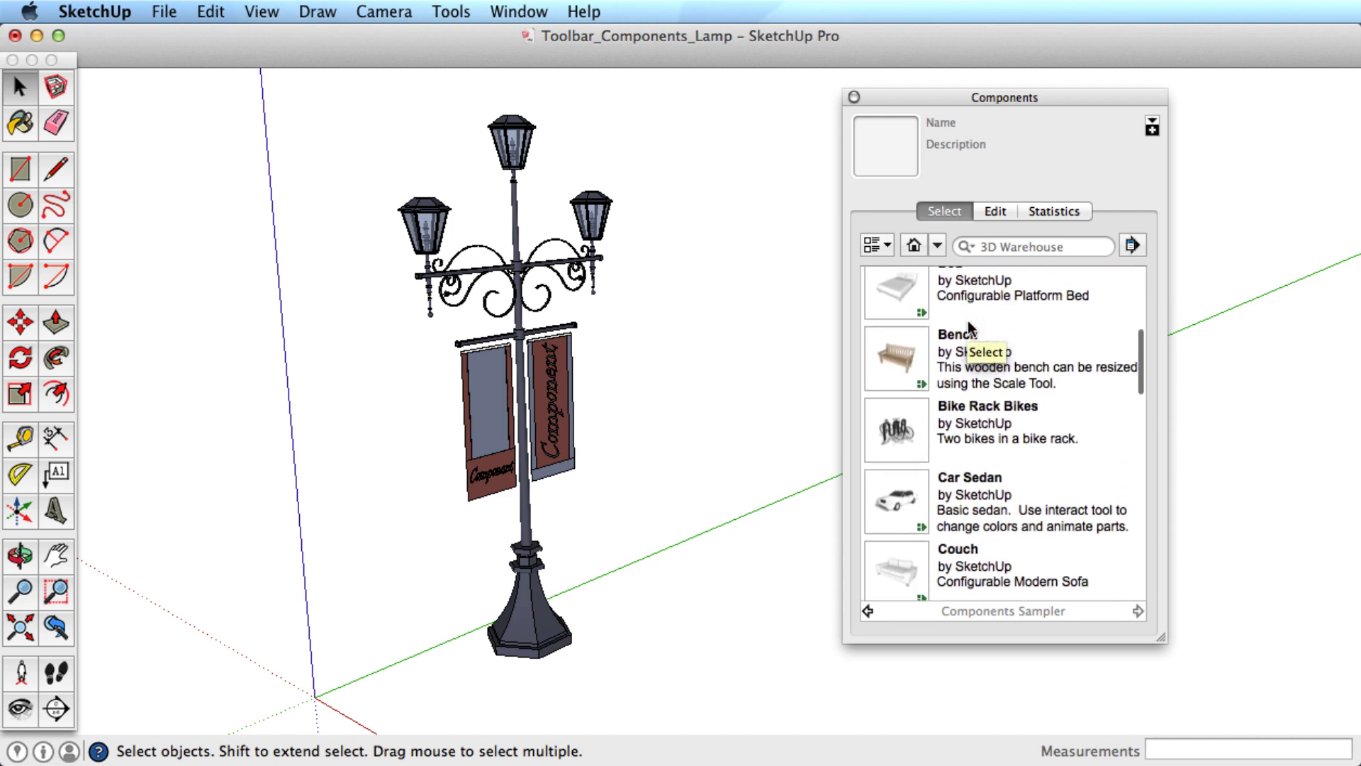
scroll(969, 328, "down", 4)
scroll(971, 327, "up", 3)
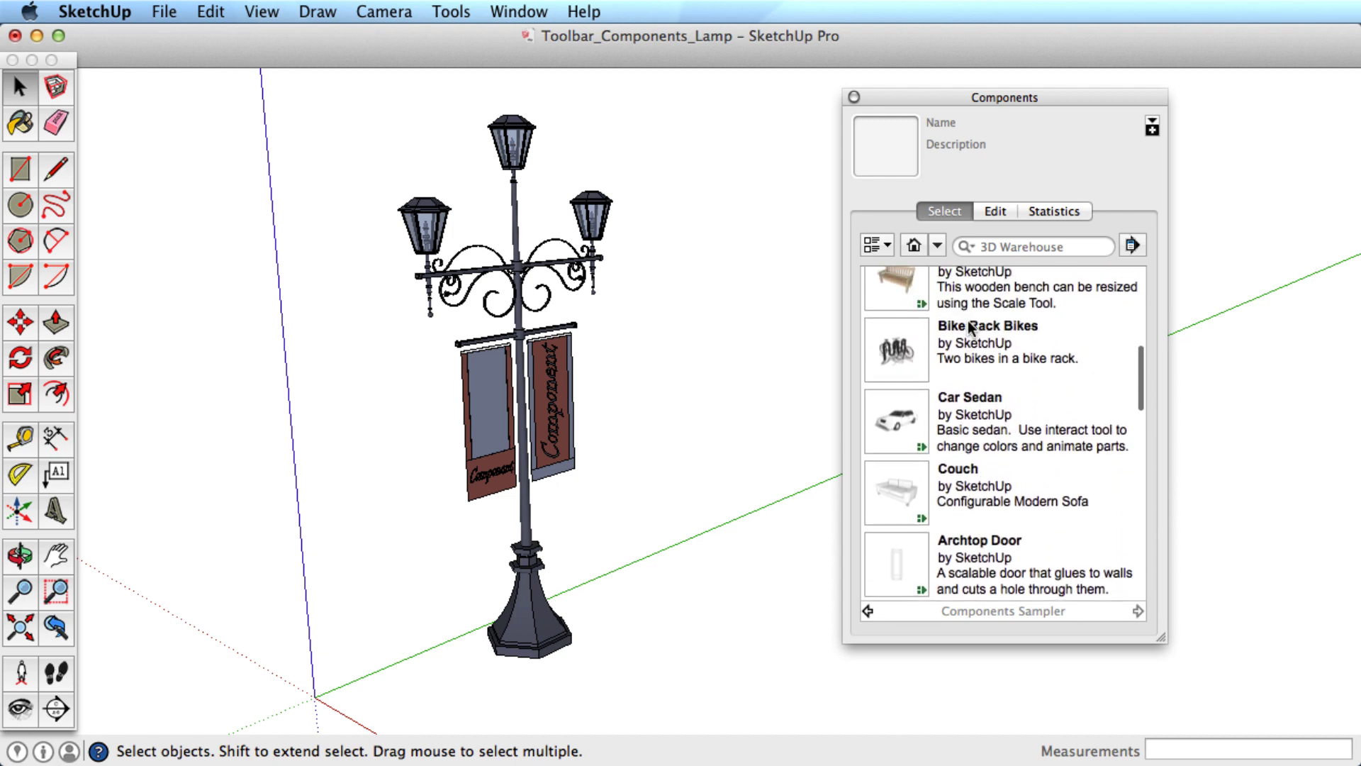
scroll(969, 326, "up", 5)
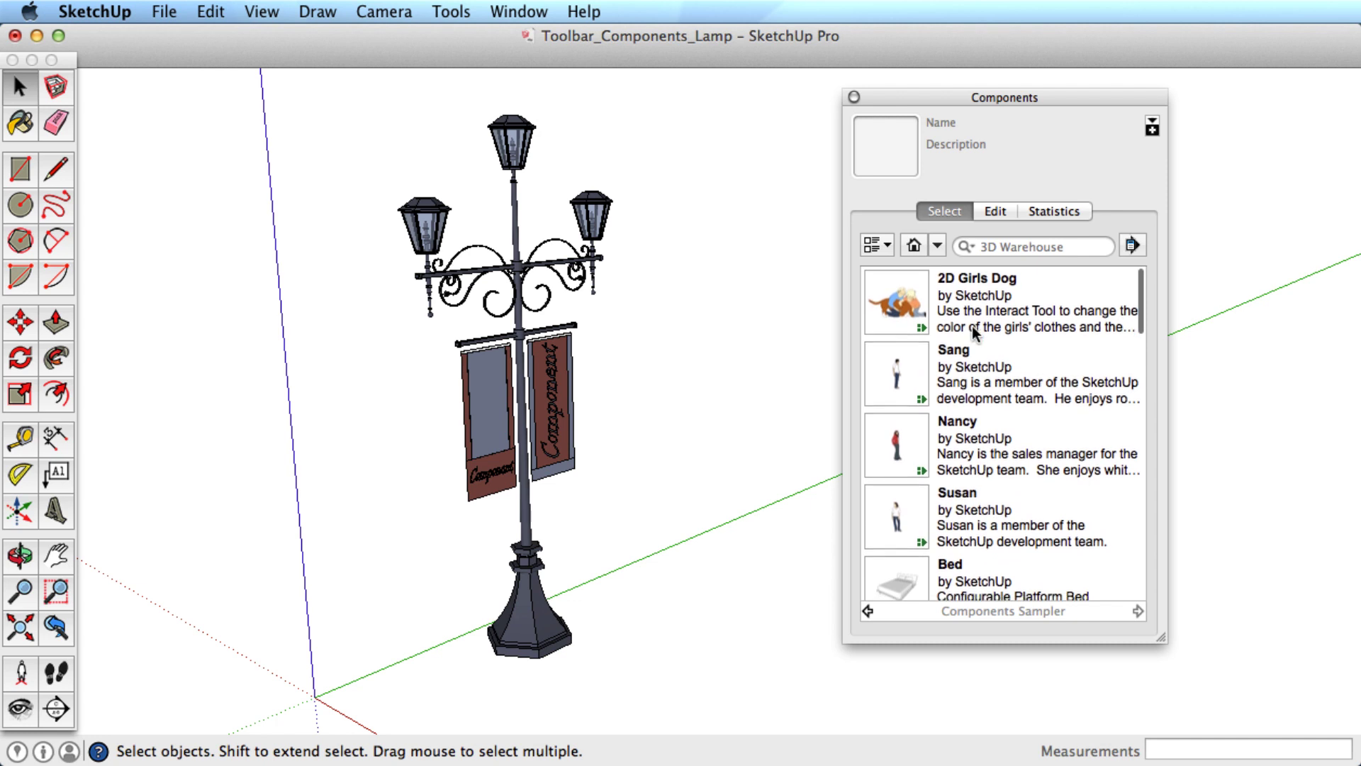
left_click(915, 247)
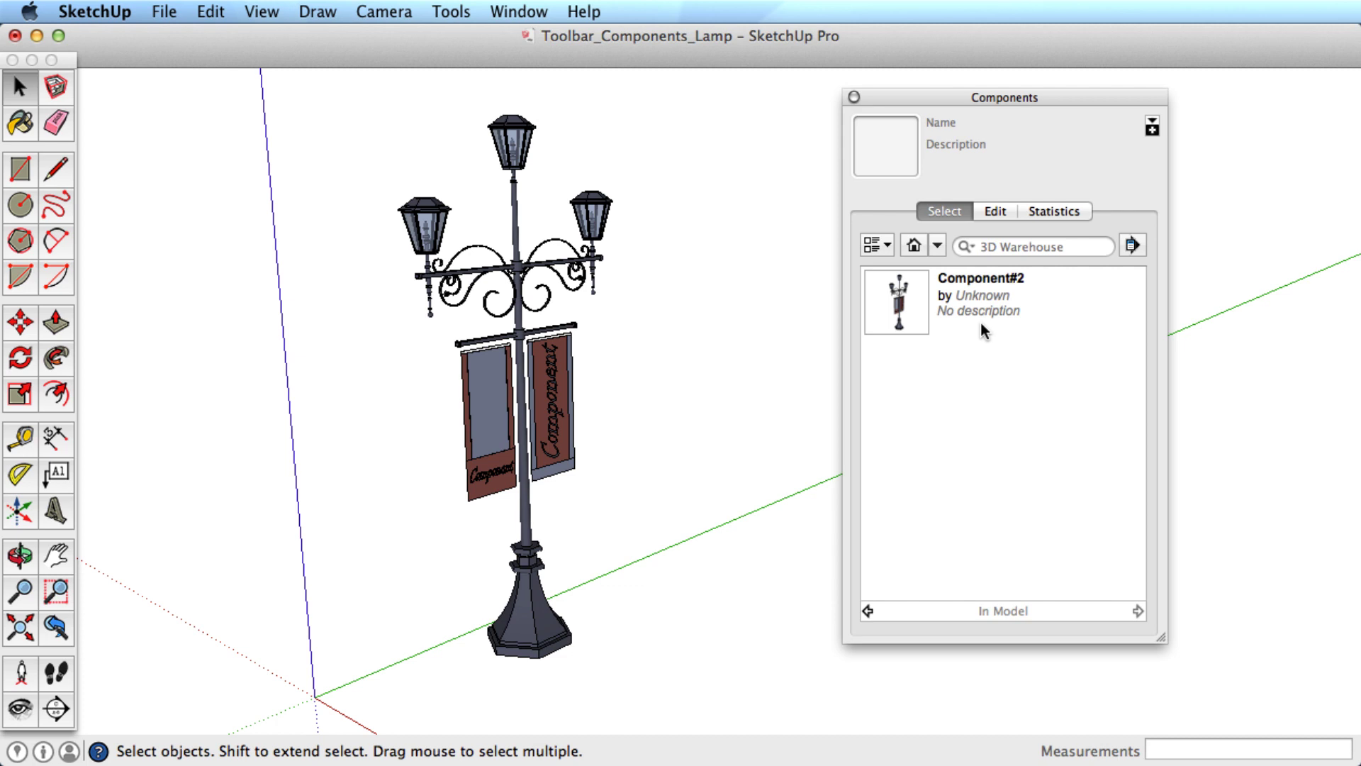
- Load the Components Sampler and place the wooden bench left of the lamp post
left_click(938, 246)
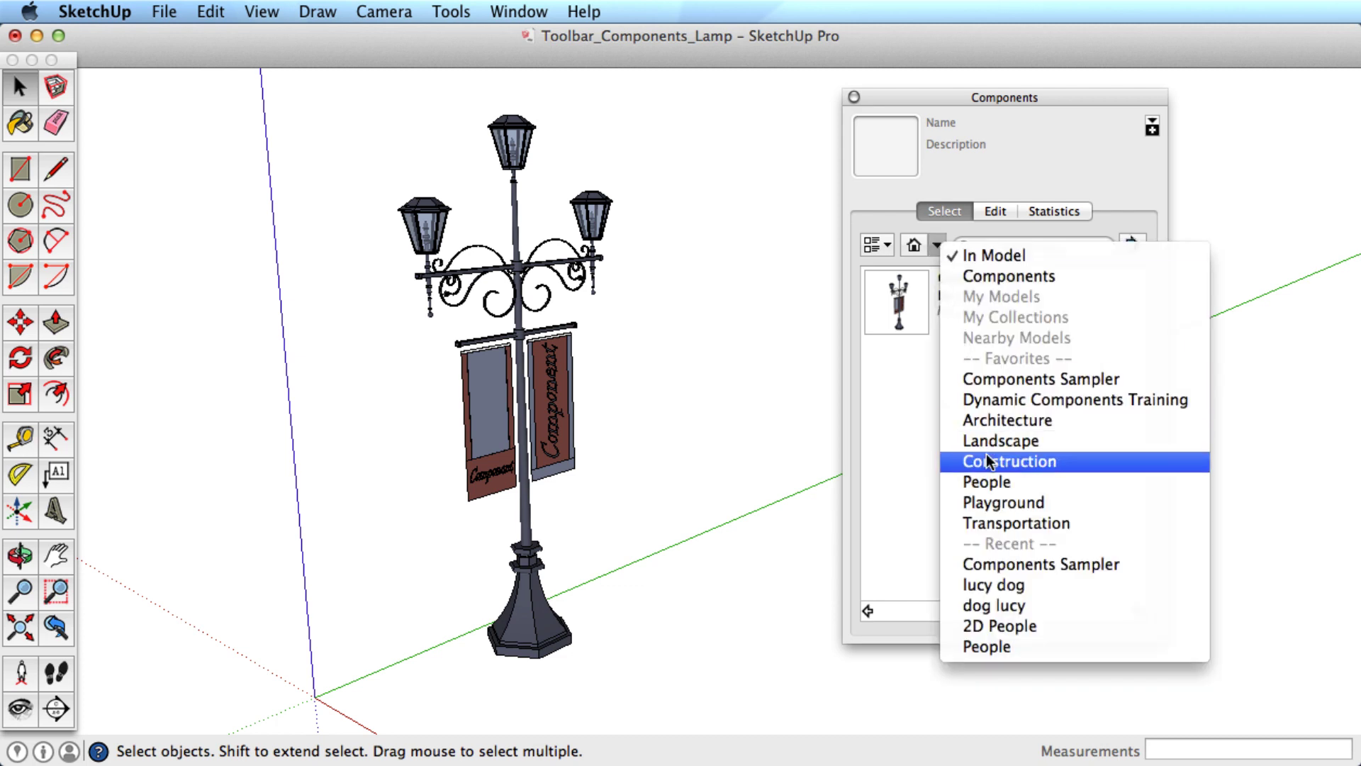
left_click(1002, 381)
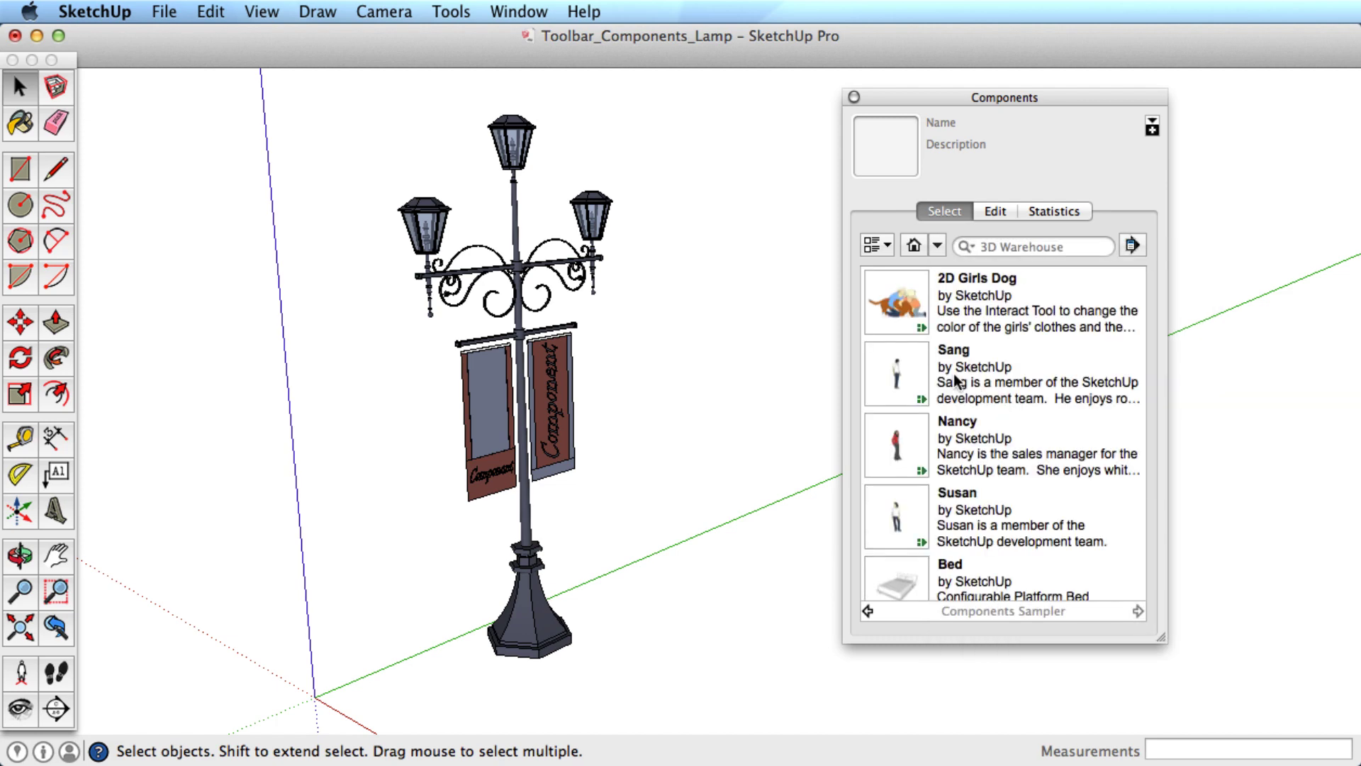
scroll(954, 376, "down", 1)
scroll(929, 454, "down", 2)
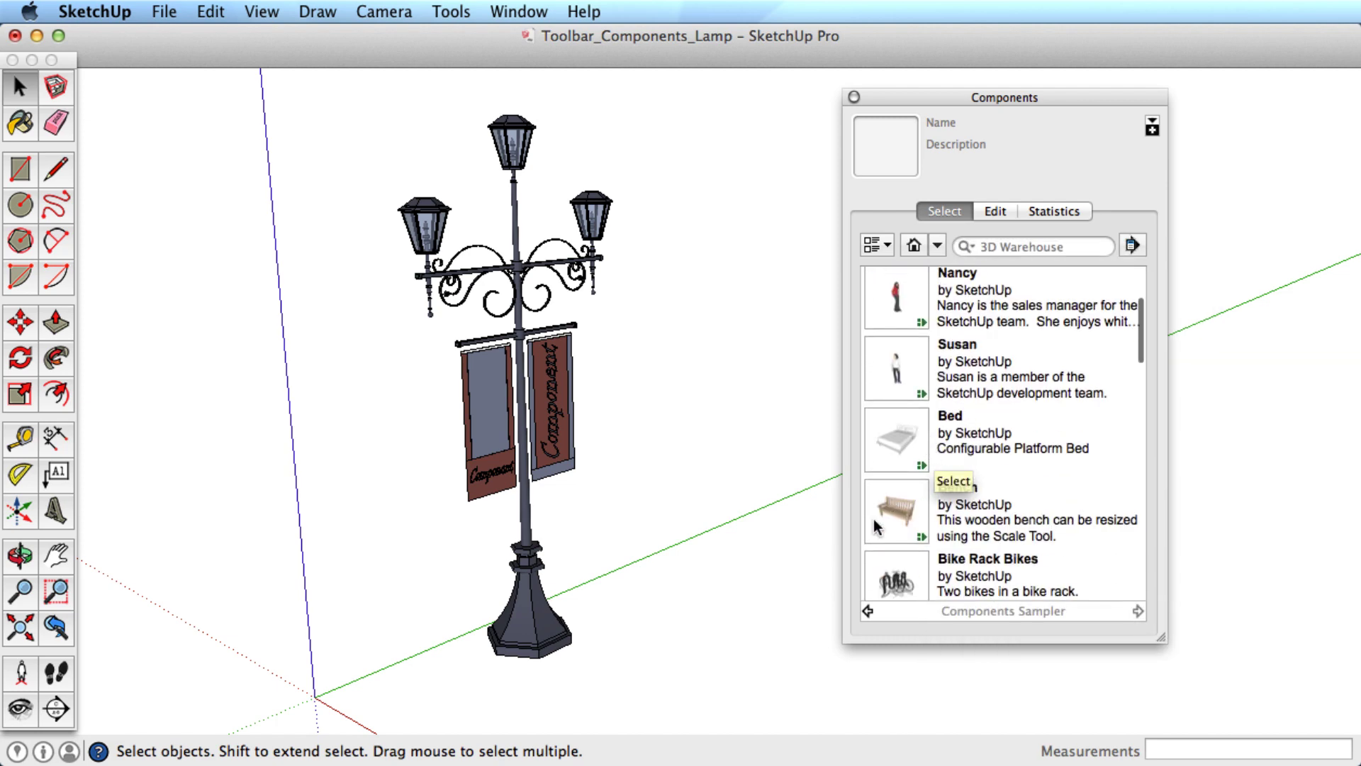
left_click(943, 489)
left_click(202, 599)
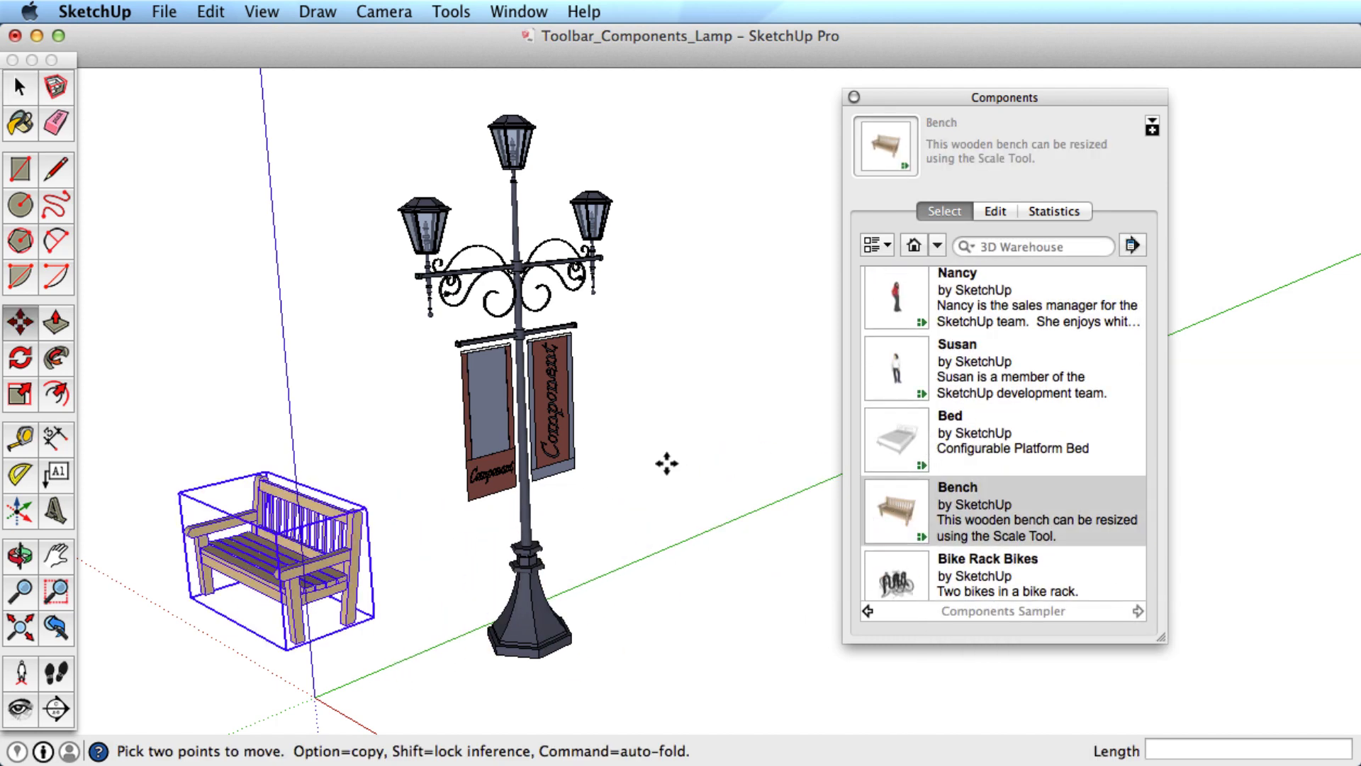
- Place the women in grey and red right of the lamp and the man on its left
left_click(918, 368)
left_click(691, 488)
left_click(897, 302)
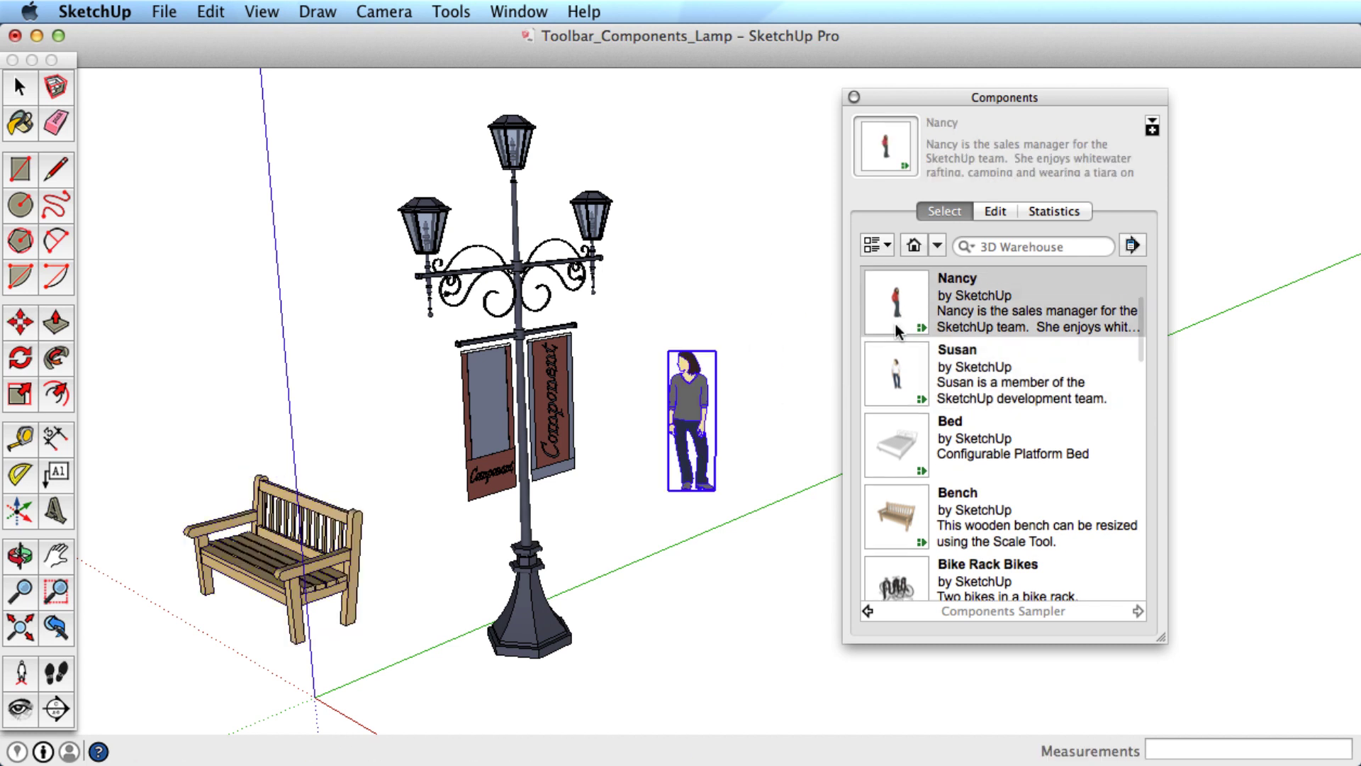
left_click(752, 606)
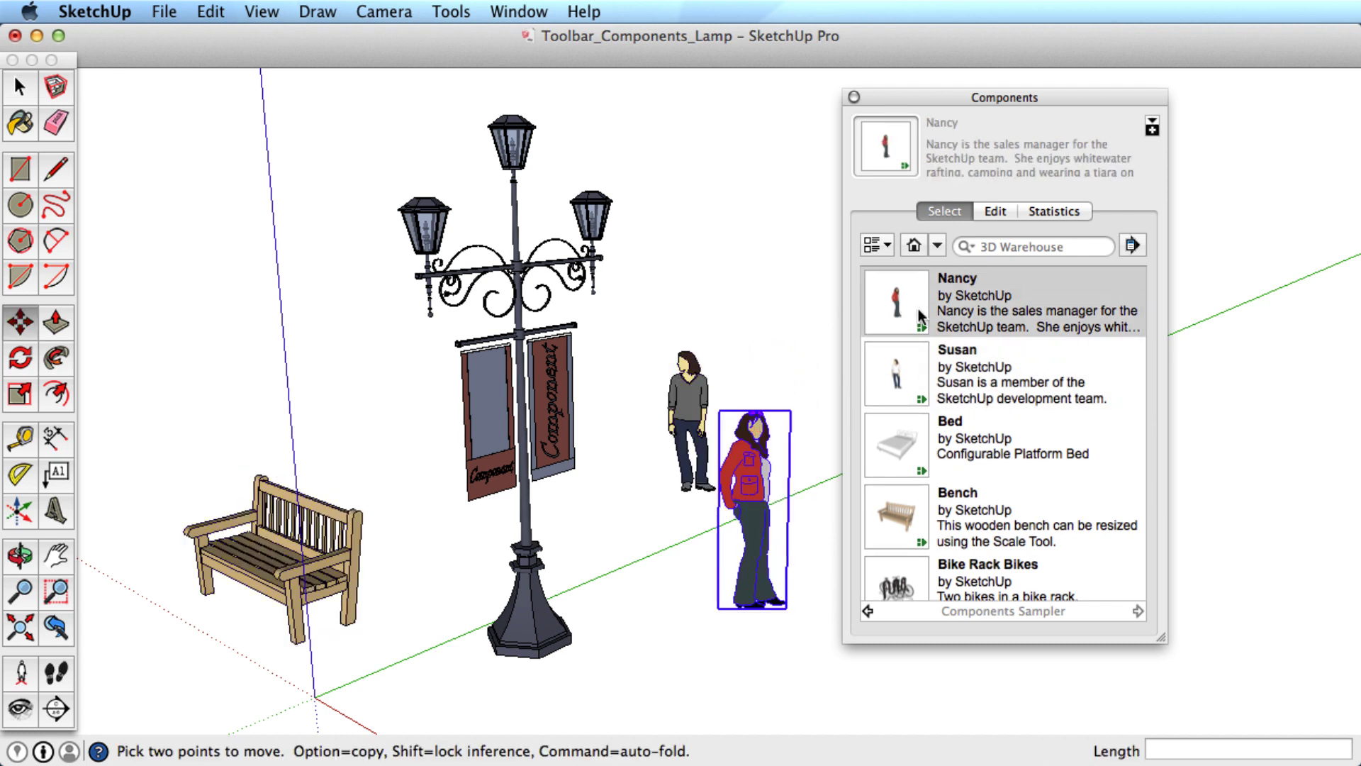
scroll(908, 334, "up", 1)
scroll(904, 343, "up", 2)
left_click(915, 365)
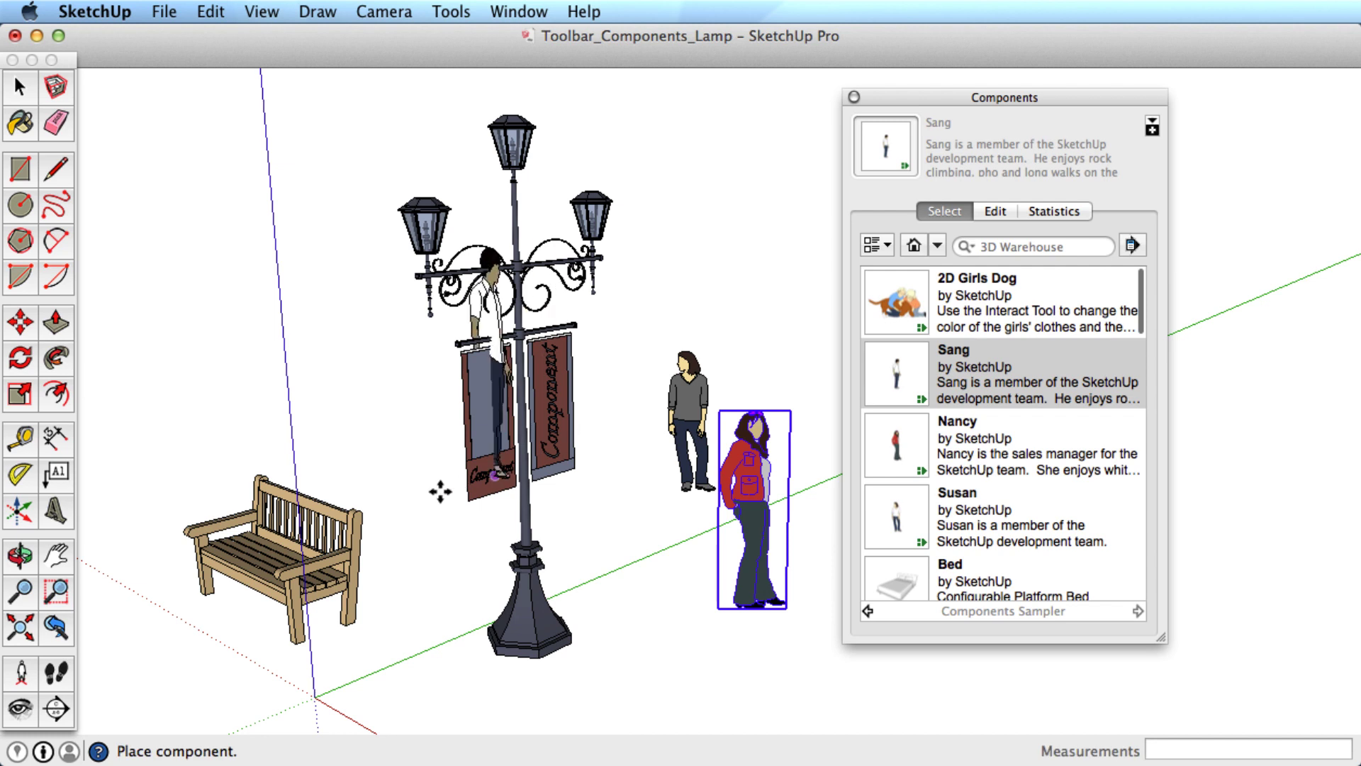
left_click(390, 528)
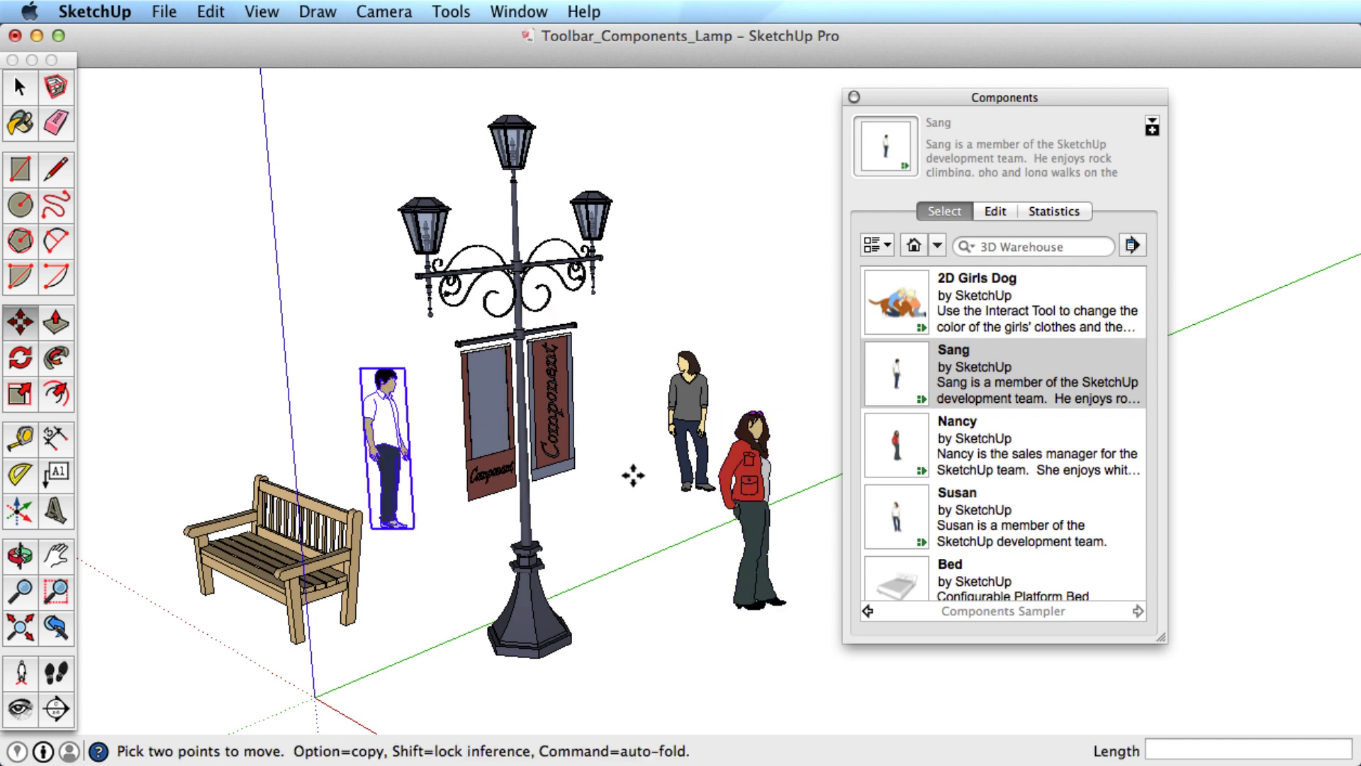
- Search 3D Warehouse for 'lucy dog' and scroll the results to the sitting basset hound
left_click(1018, 246)
type("lucy ")
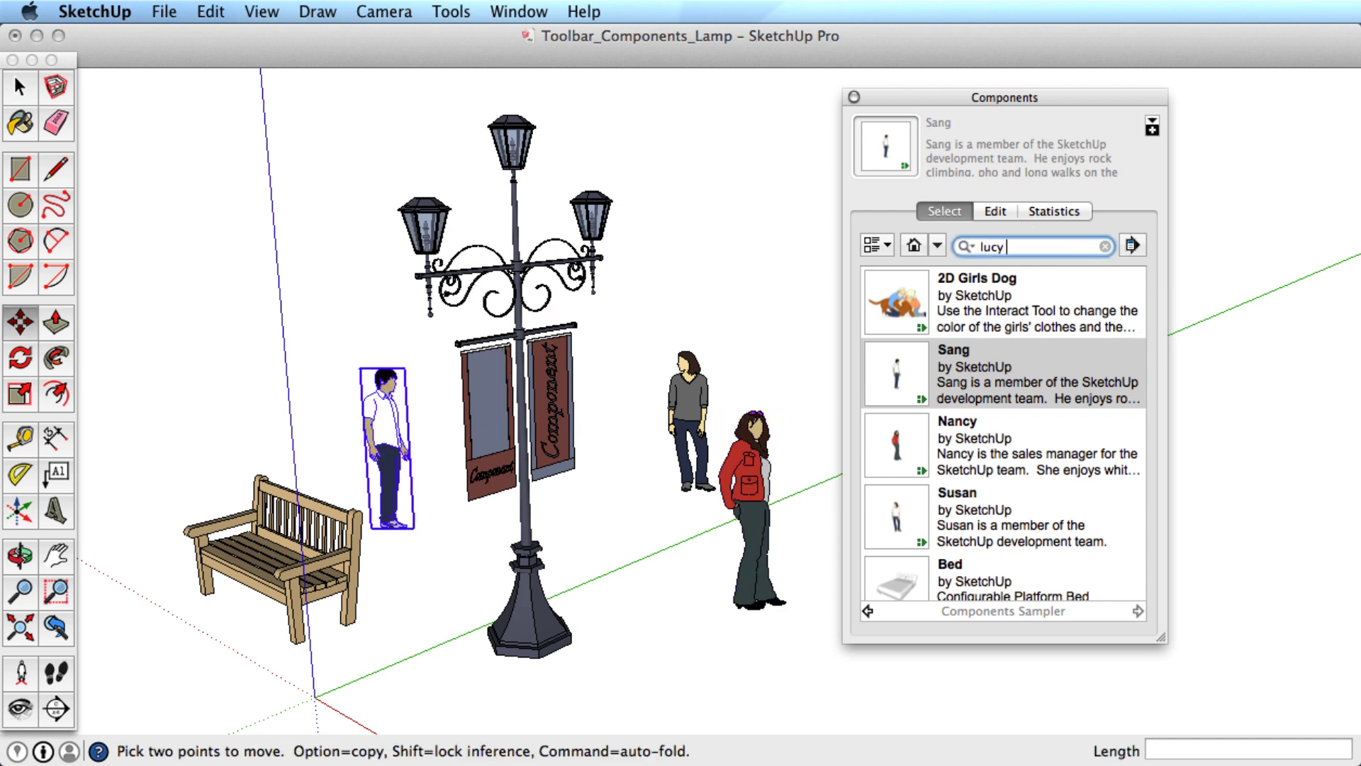
type("dog")
key("Return")
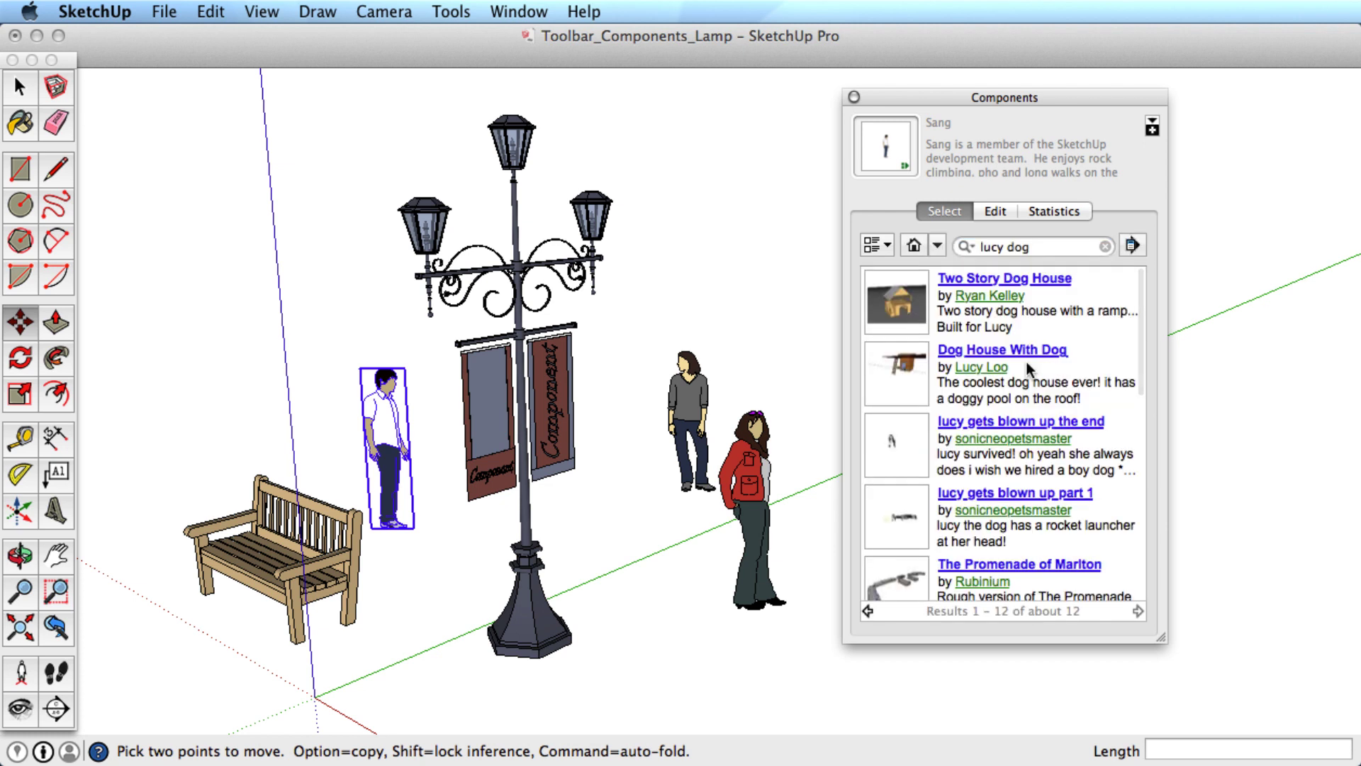
scroll(942, 441, "down", 5)
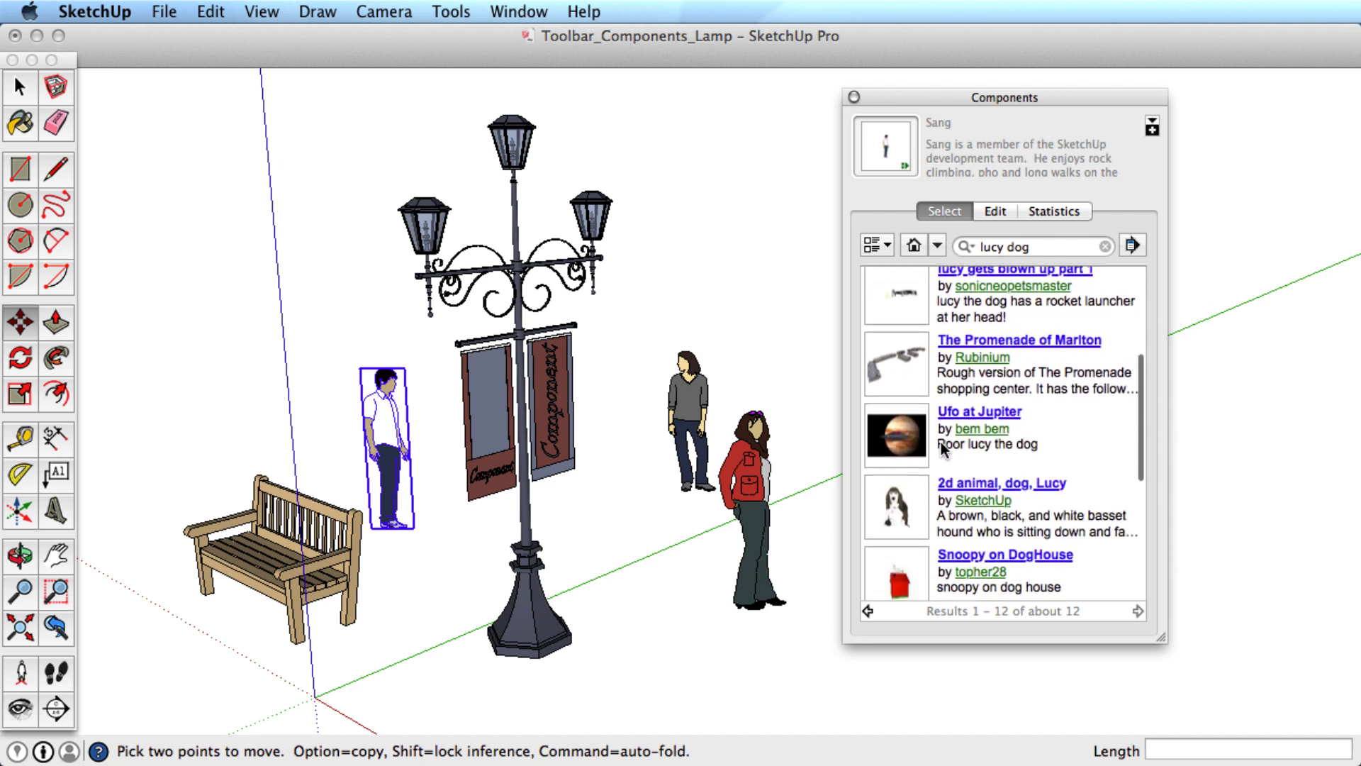
- Place two copies of '2d animal, dog, Lucy', one beside the woman in red and one near the man
left_click(902, 504)
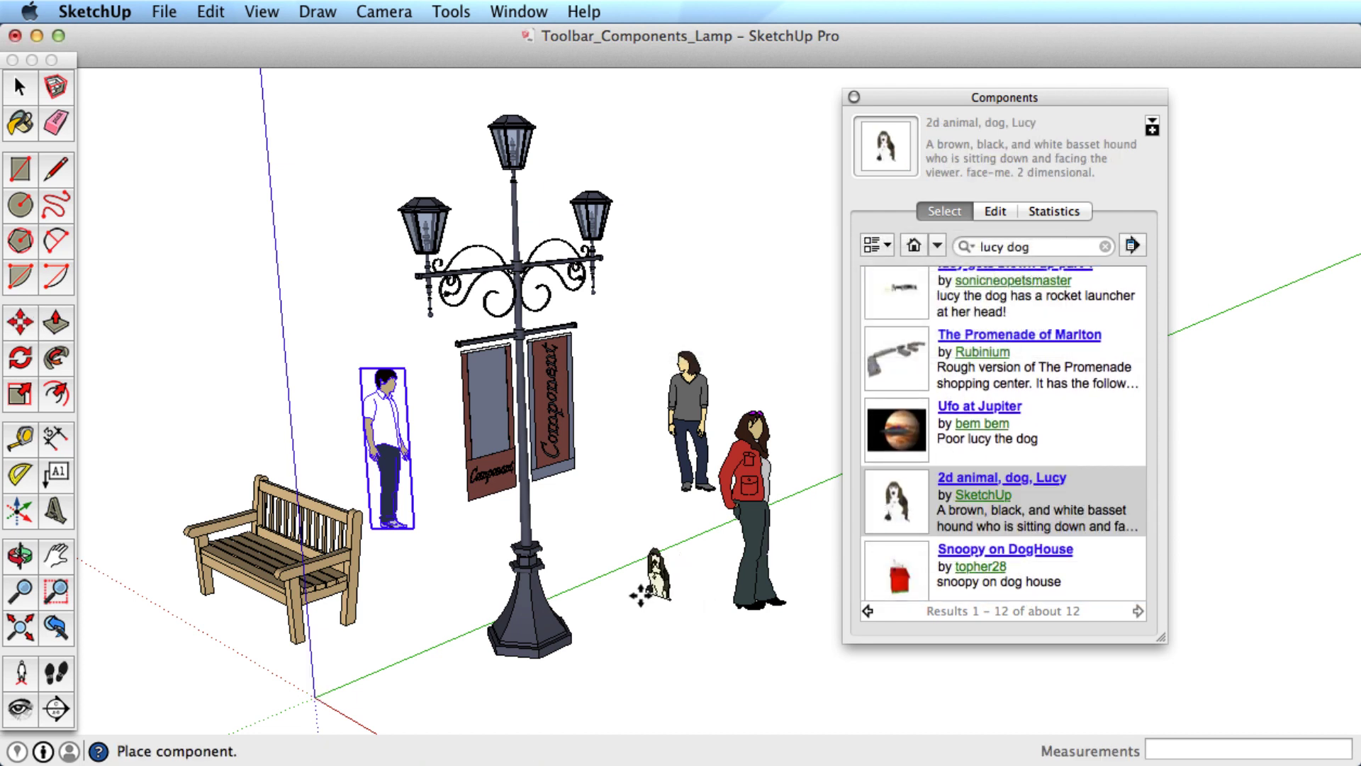
left_click(687, 580)
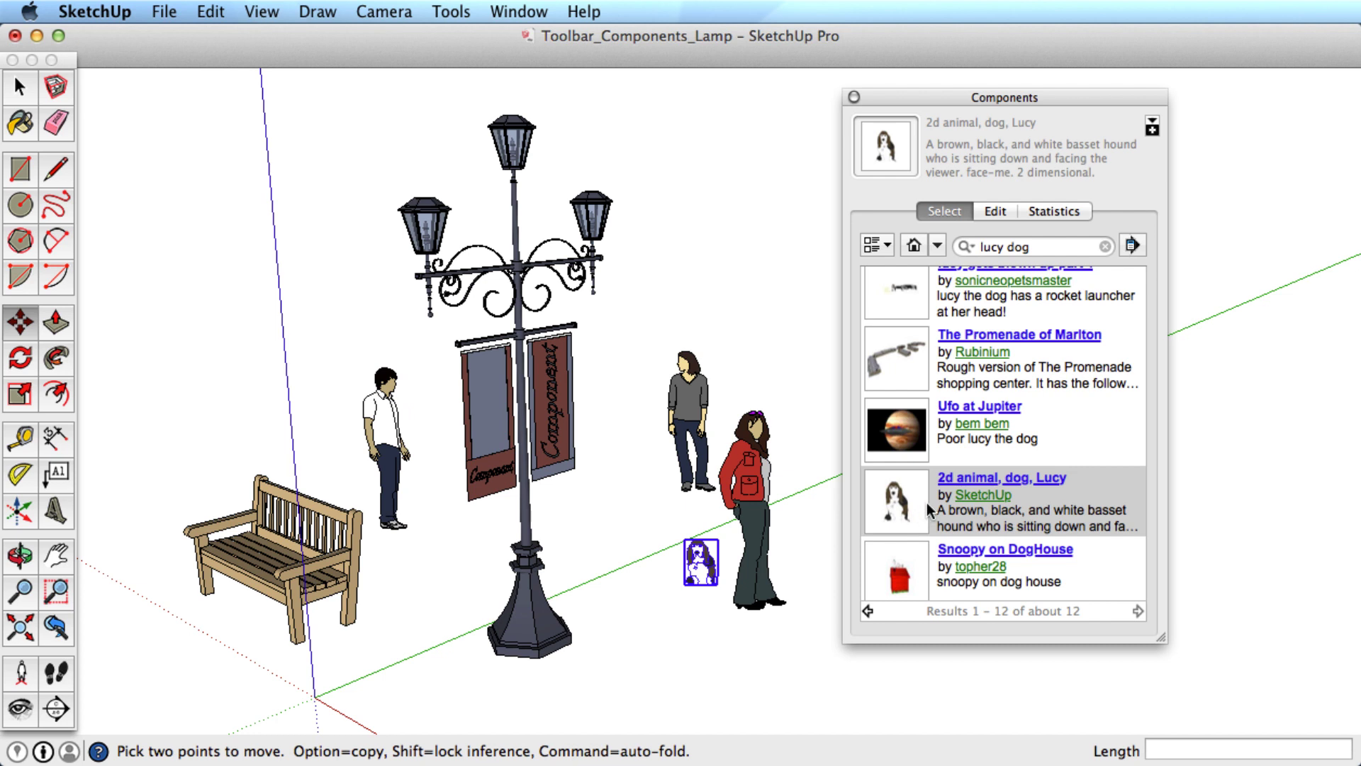
left_click(902, 504)
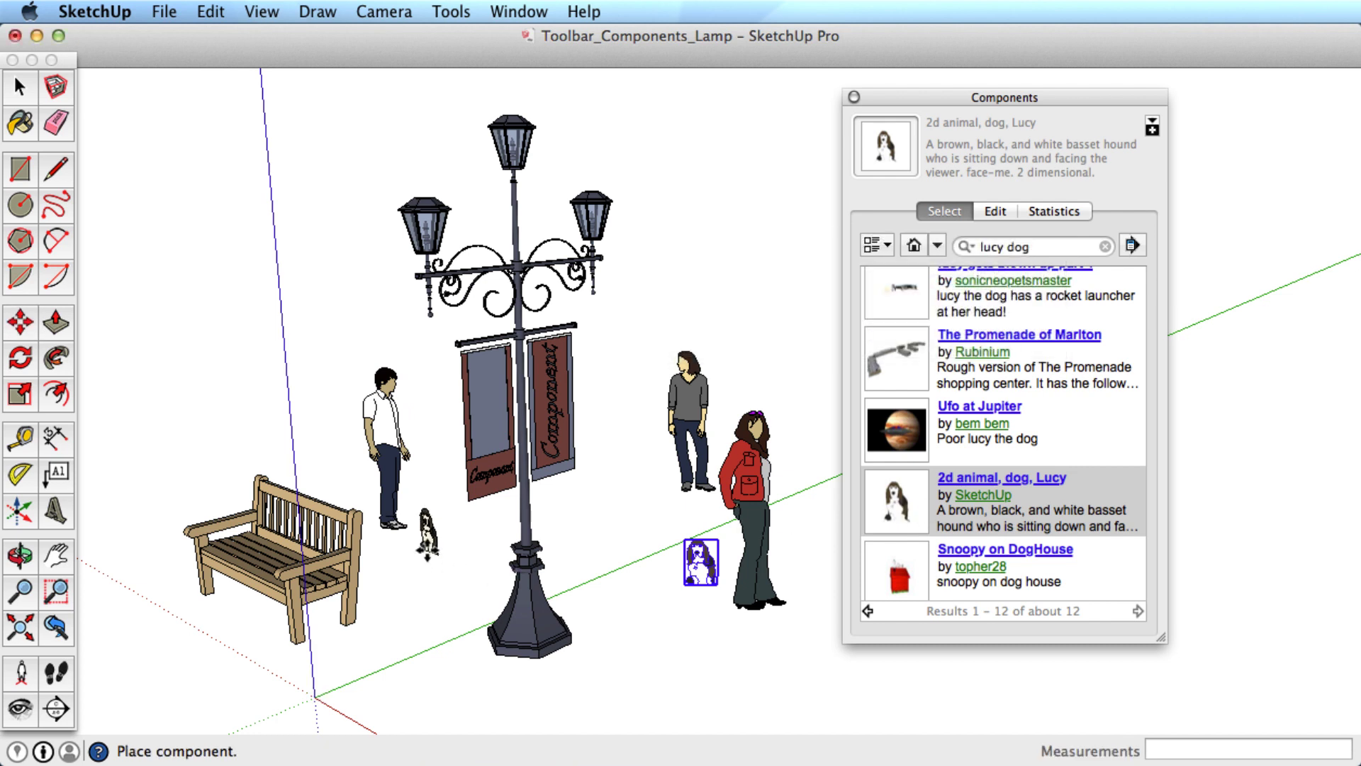
left_click(417, 549)
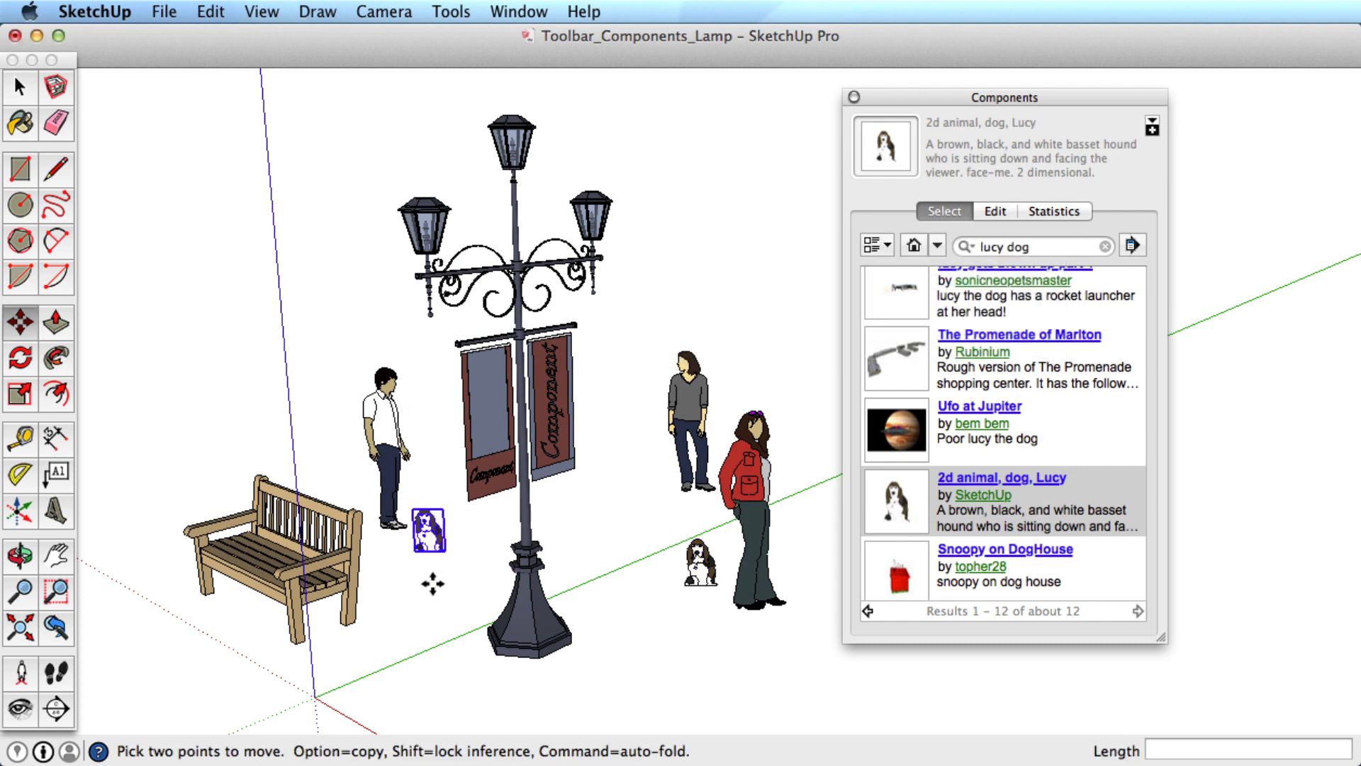
- Show the In Model component list and clear the current selection
left_click(914, 246)
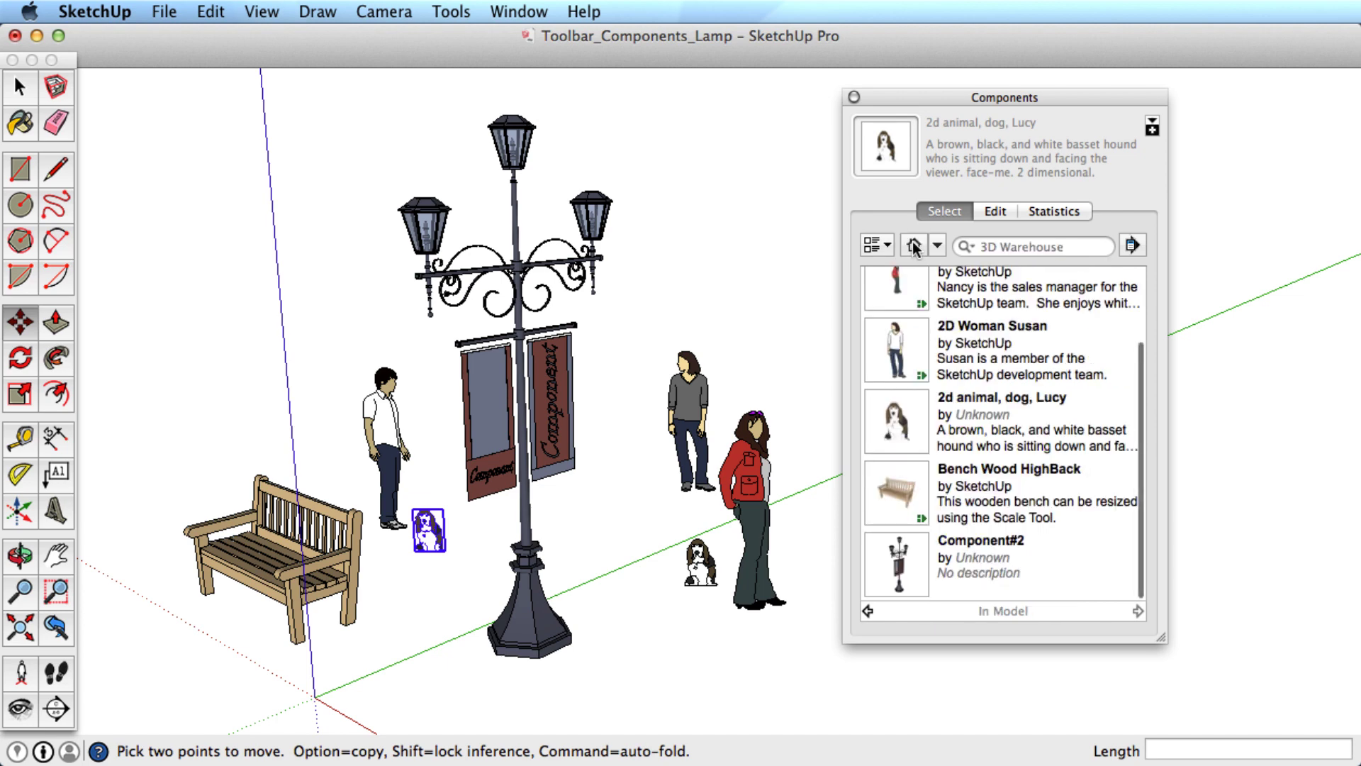
scroll(933, 354, "down", 1)
scroll(934, 355, "up", 3)
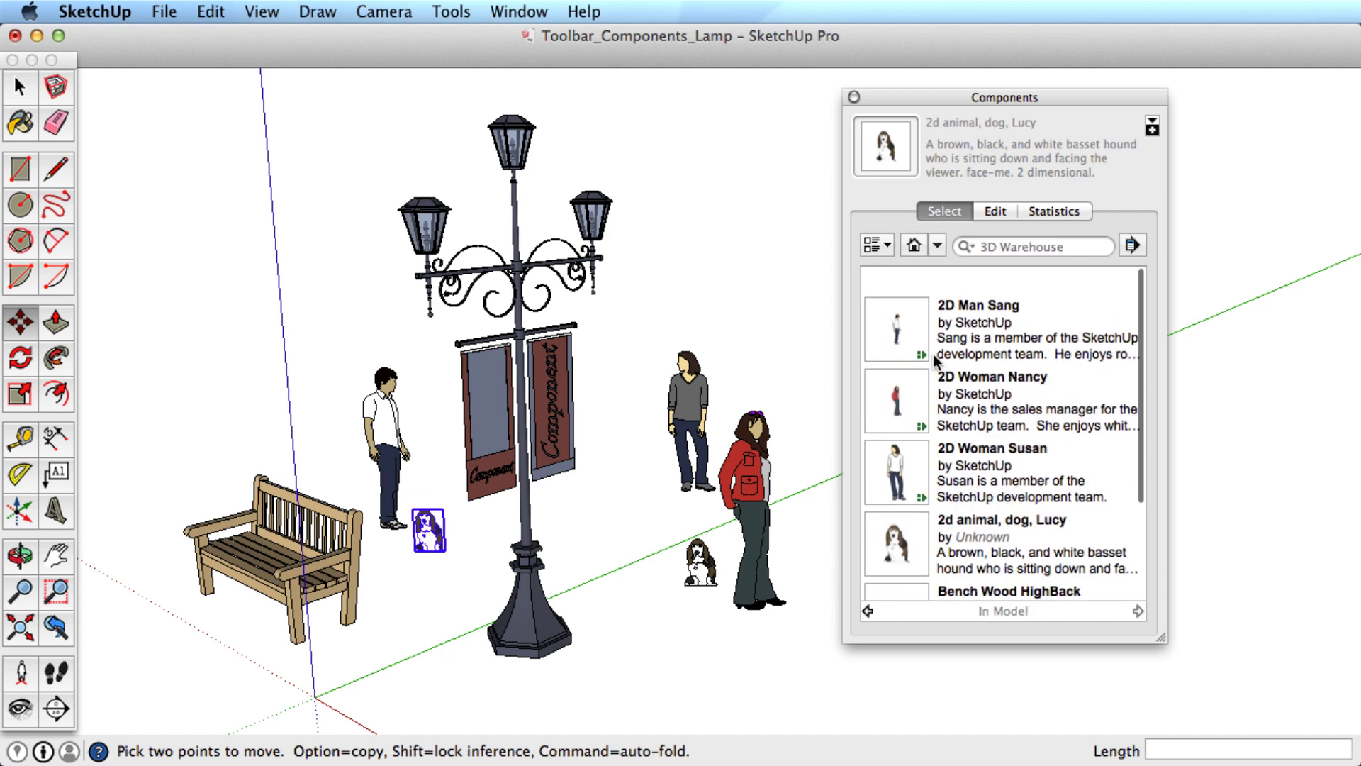
scroll(933, 355, "down", 3)
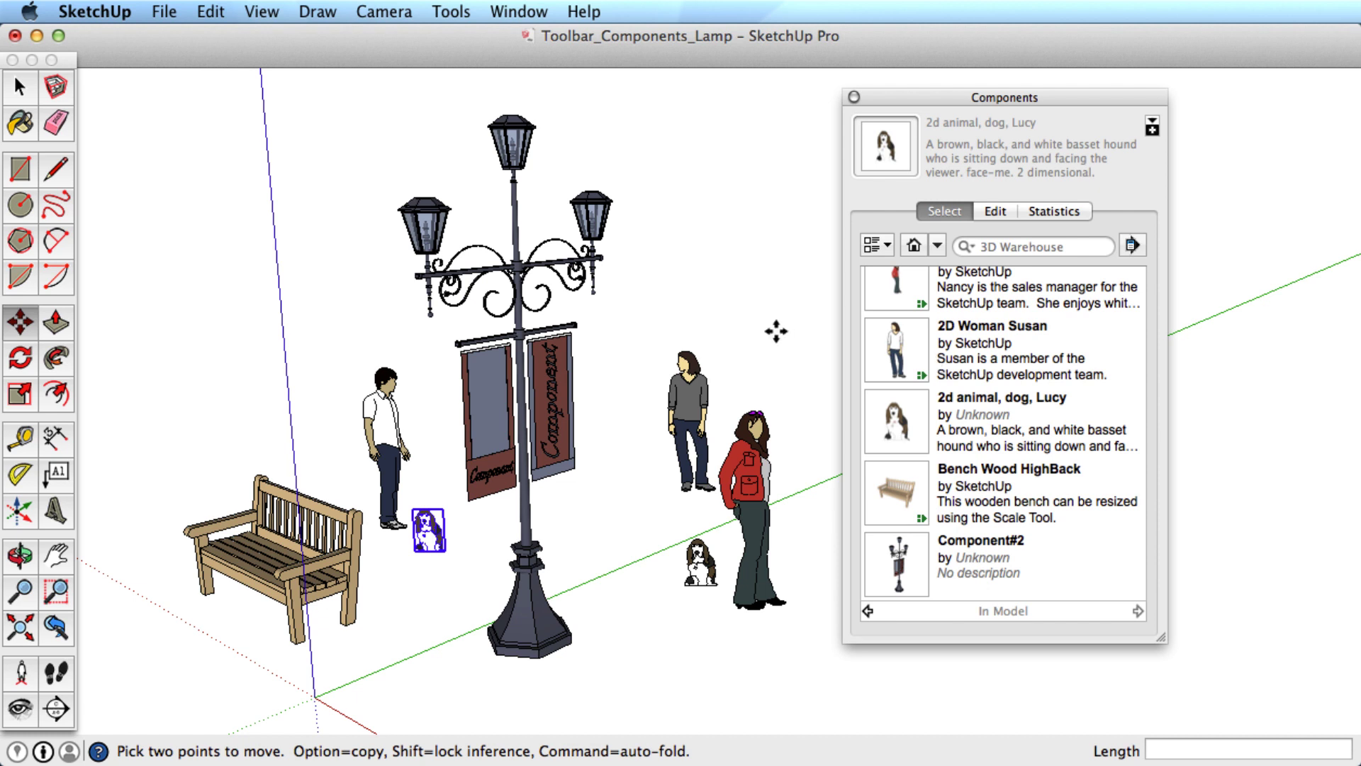
key("space")
left_click(841, 336)
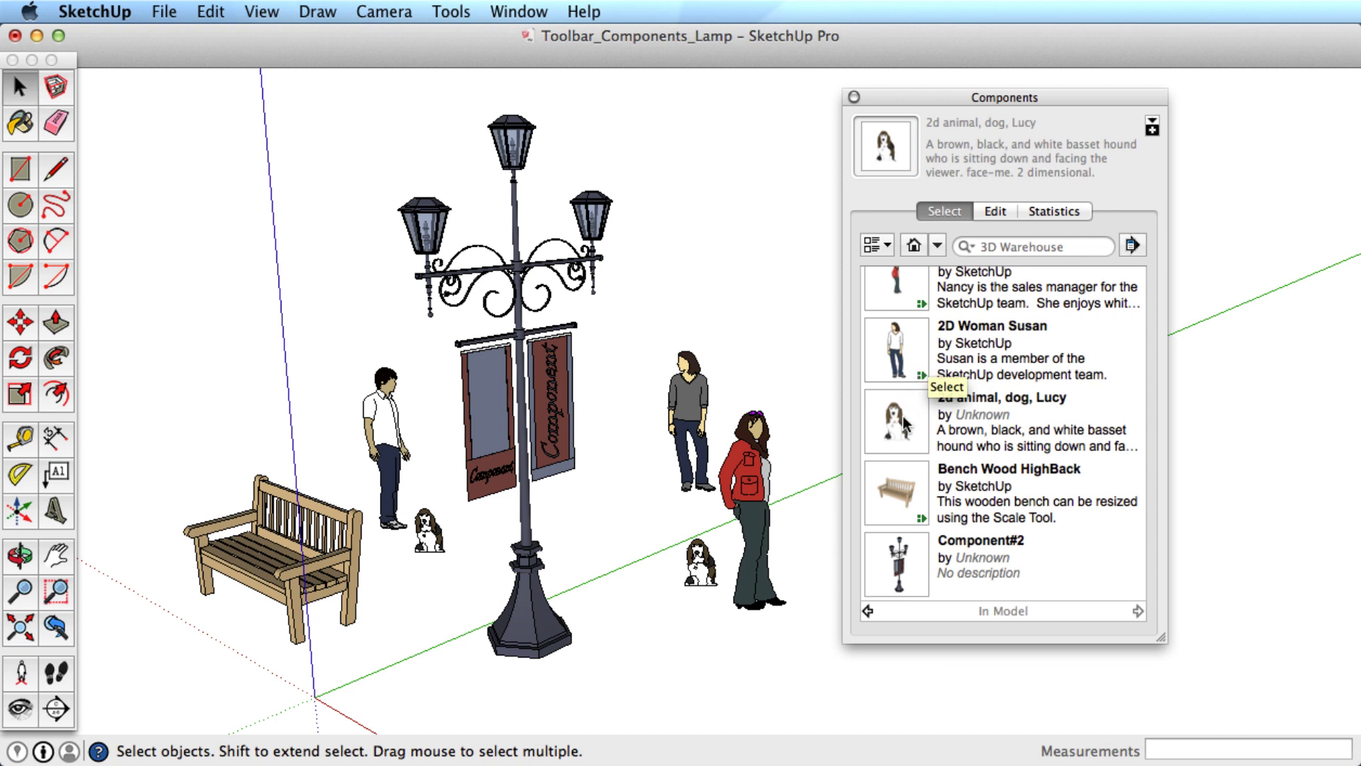
scroll(907, 445, "up", 1)
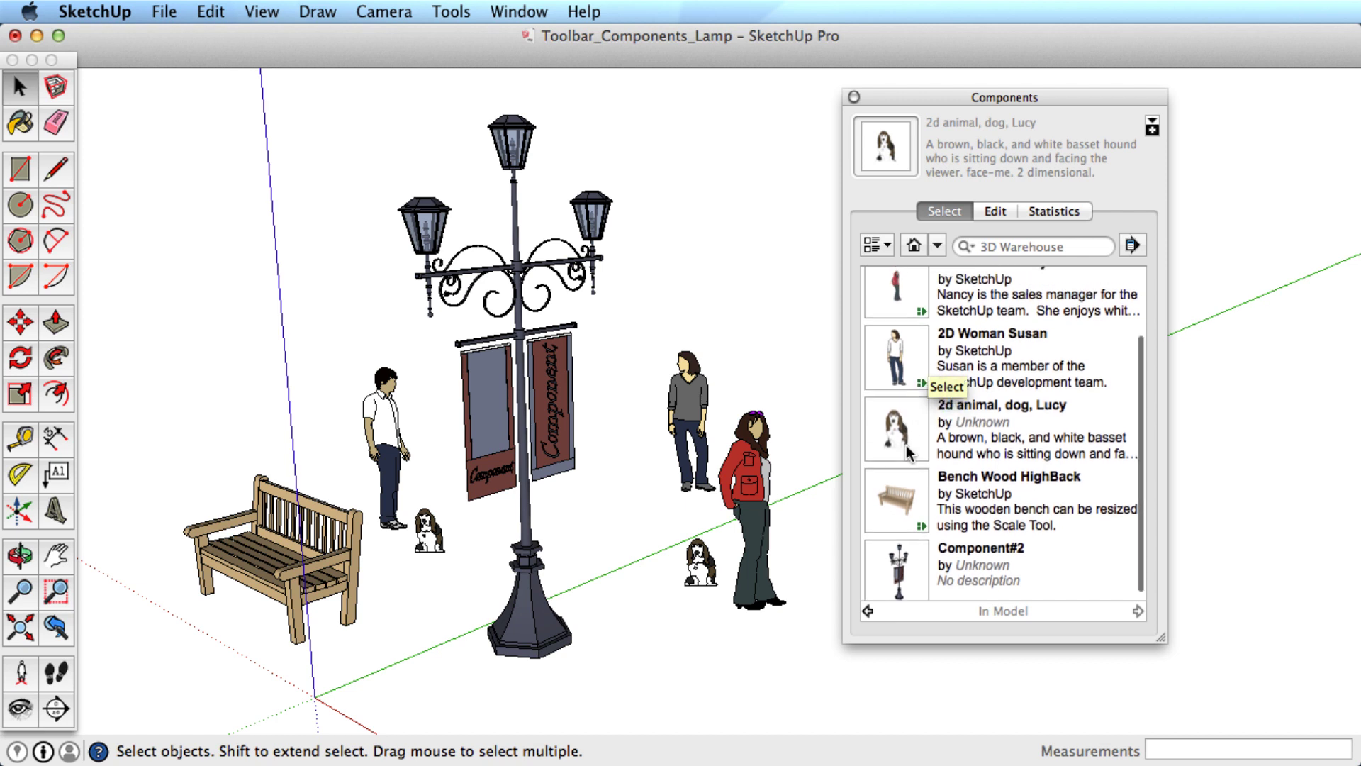
- Delete the 2D Woman Susan component, confirming removal of all her instances
right_click(891, 352)
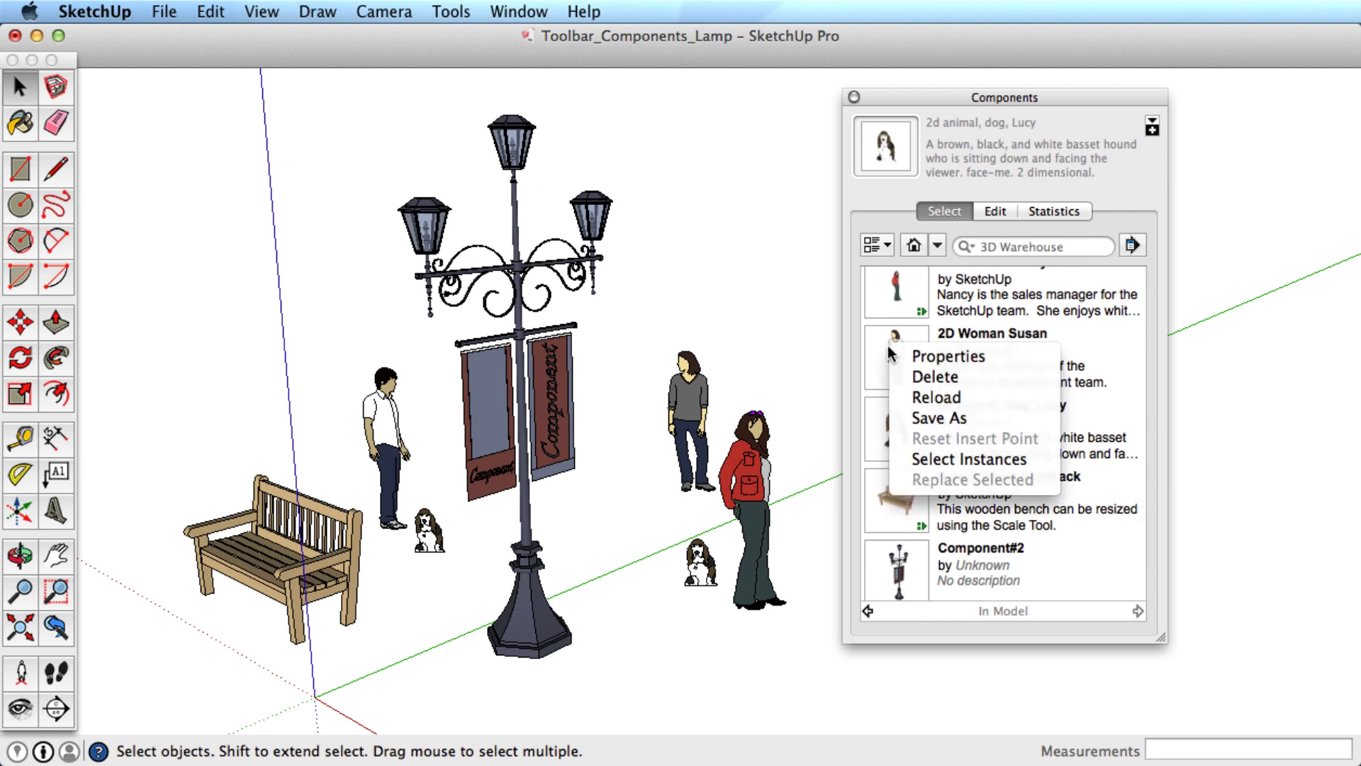
left_click(910, 378)
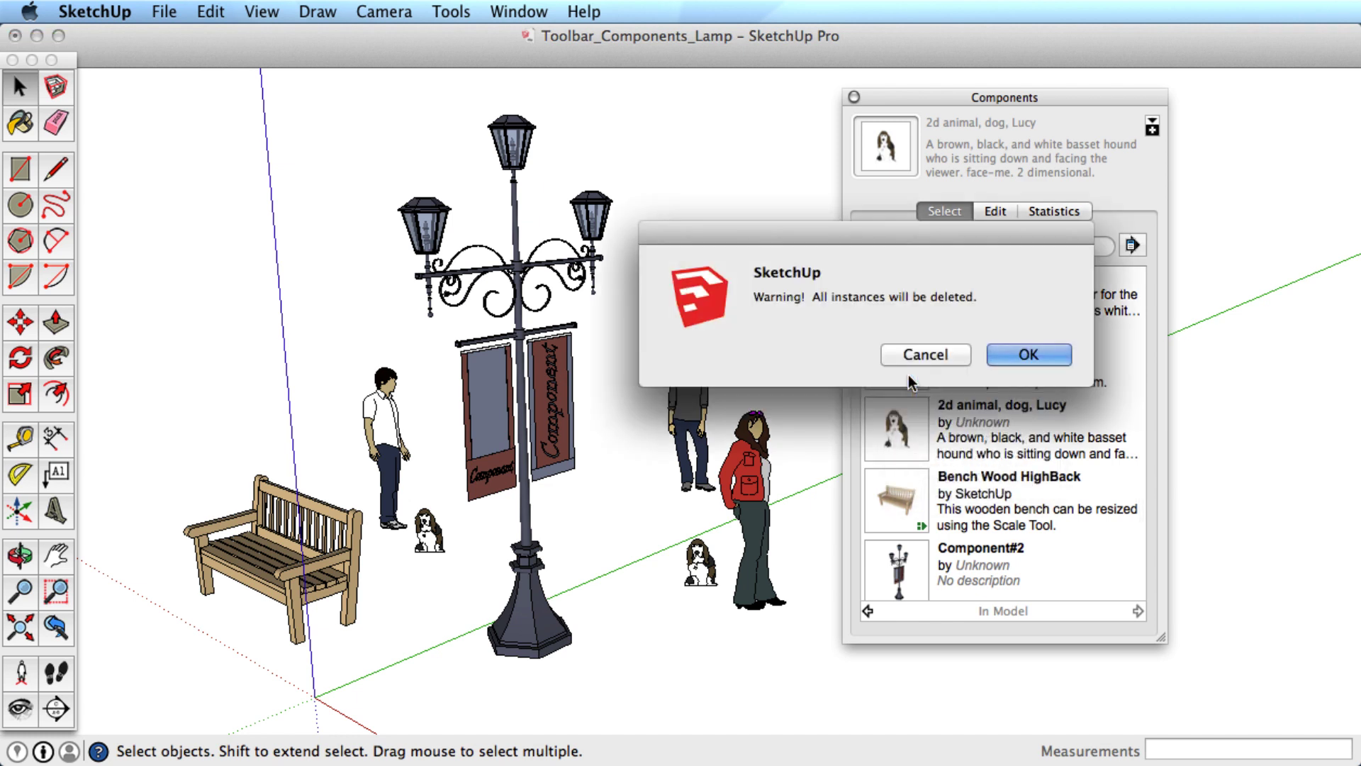
left_click(1029, 354)
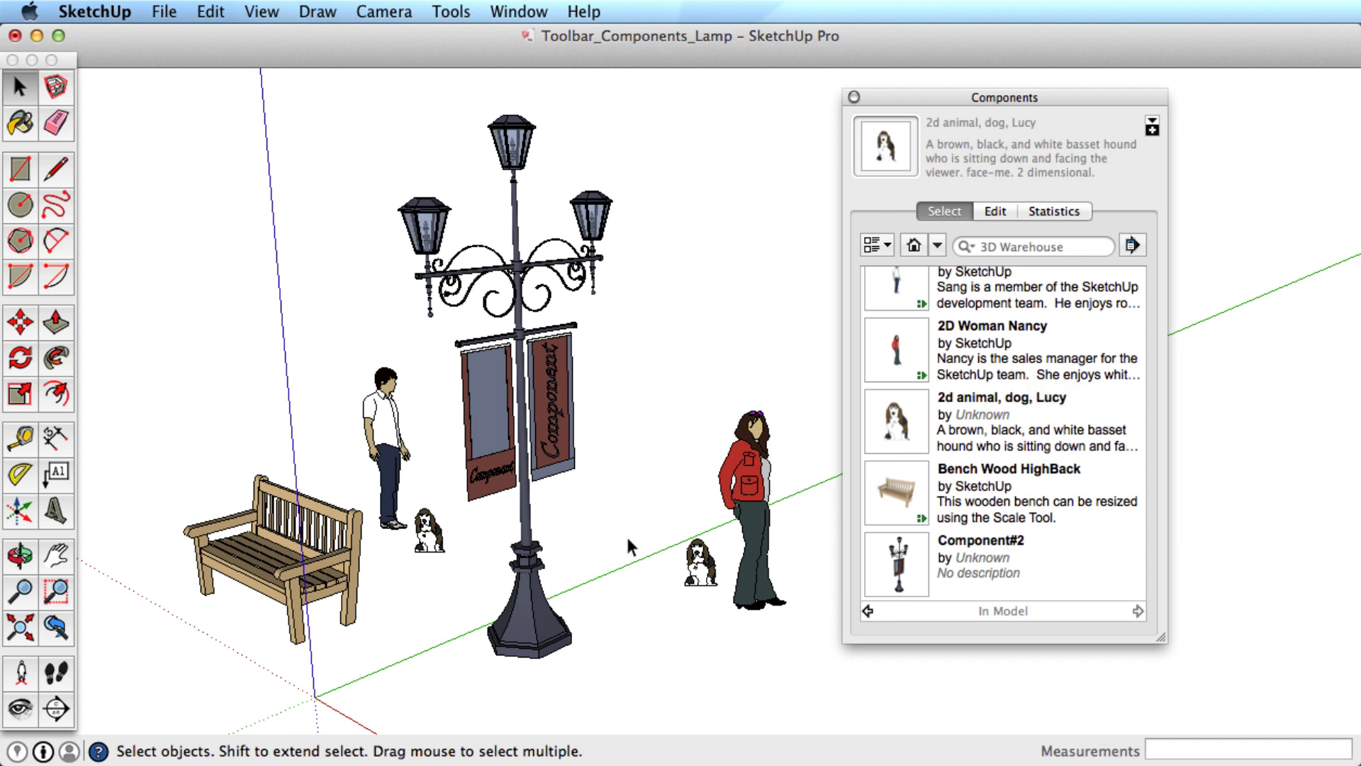
- Delete the man and the wooden bench, then purge unused components from the model
left_click(396, 445)
key("Delete")
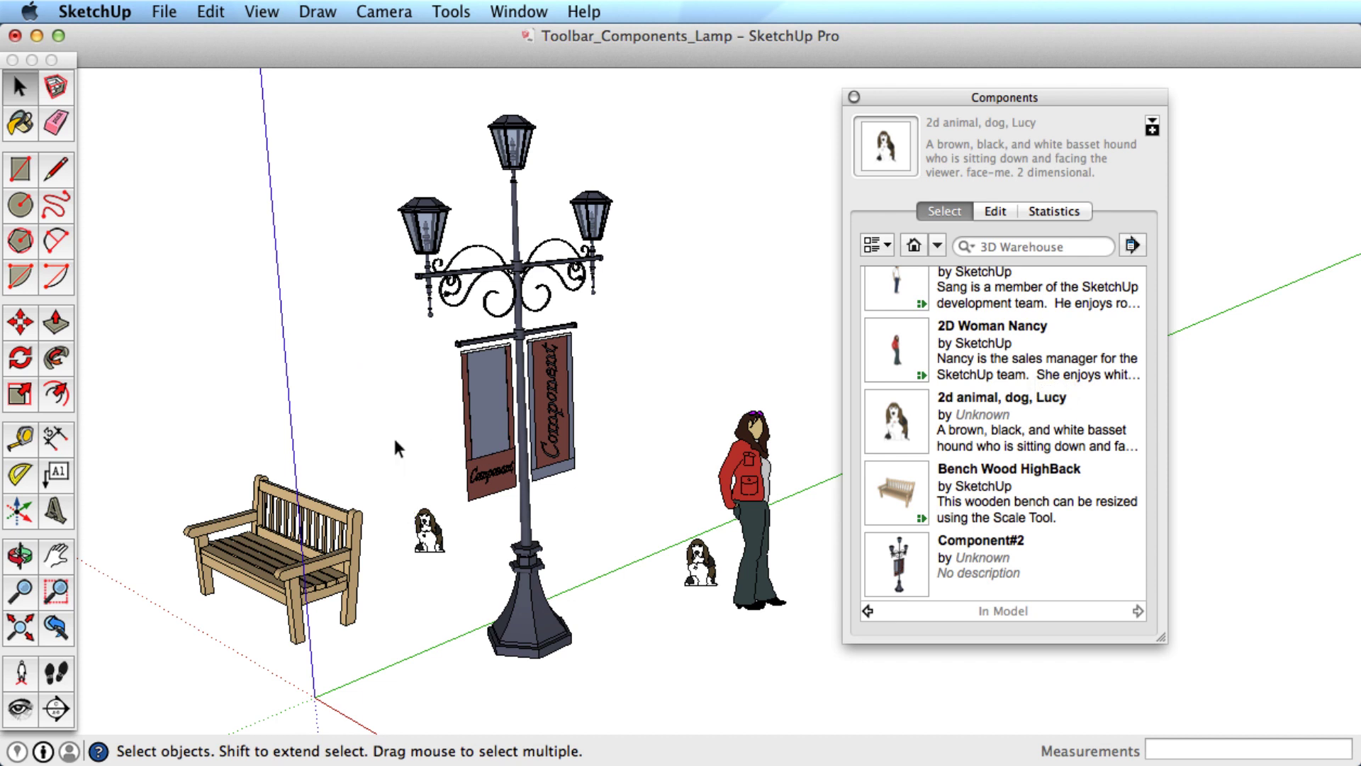
left_click(315, 582)
key("Delete")
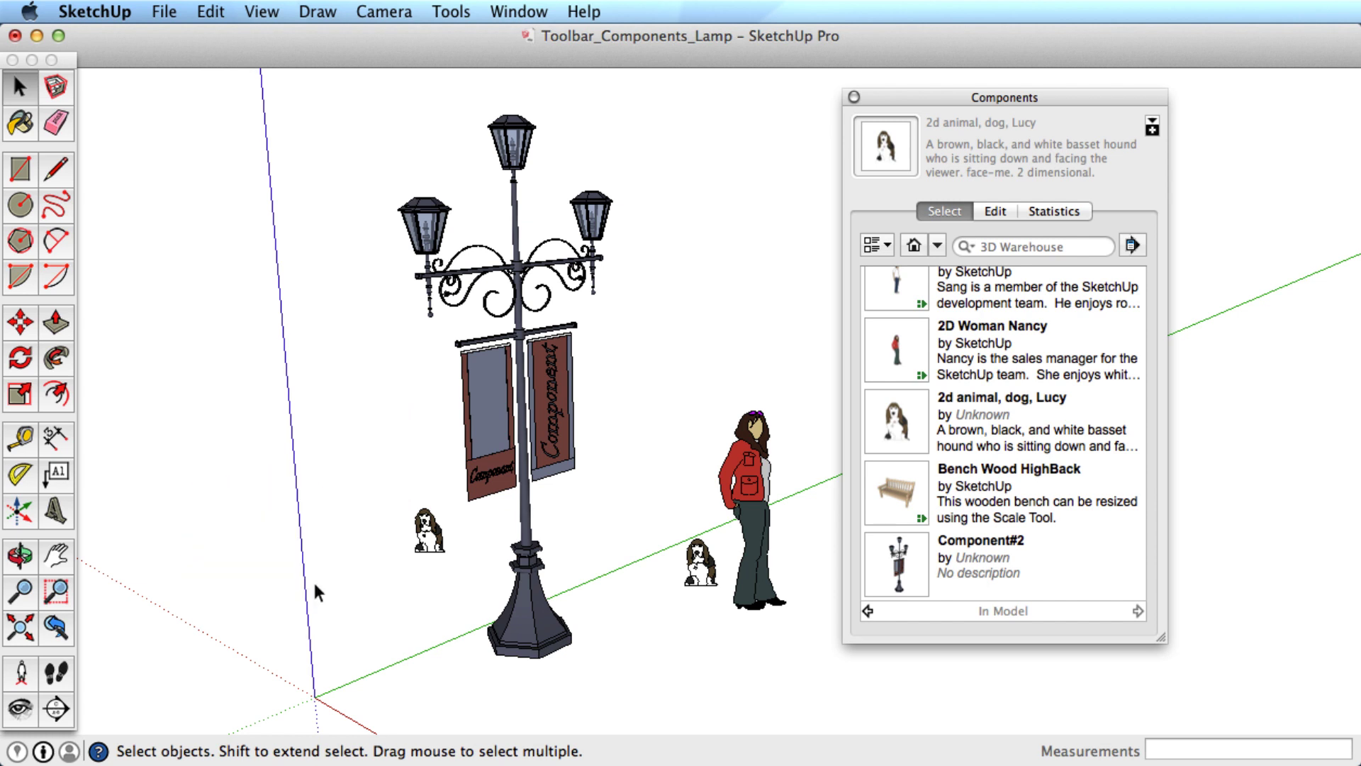
left_click(1137, 248)
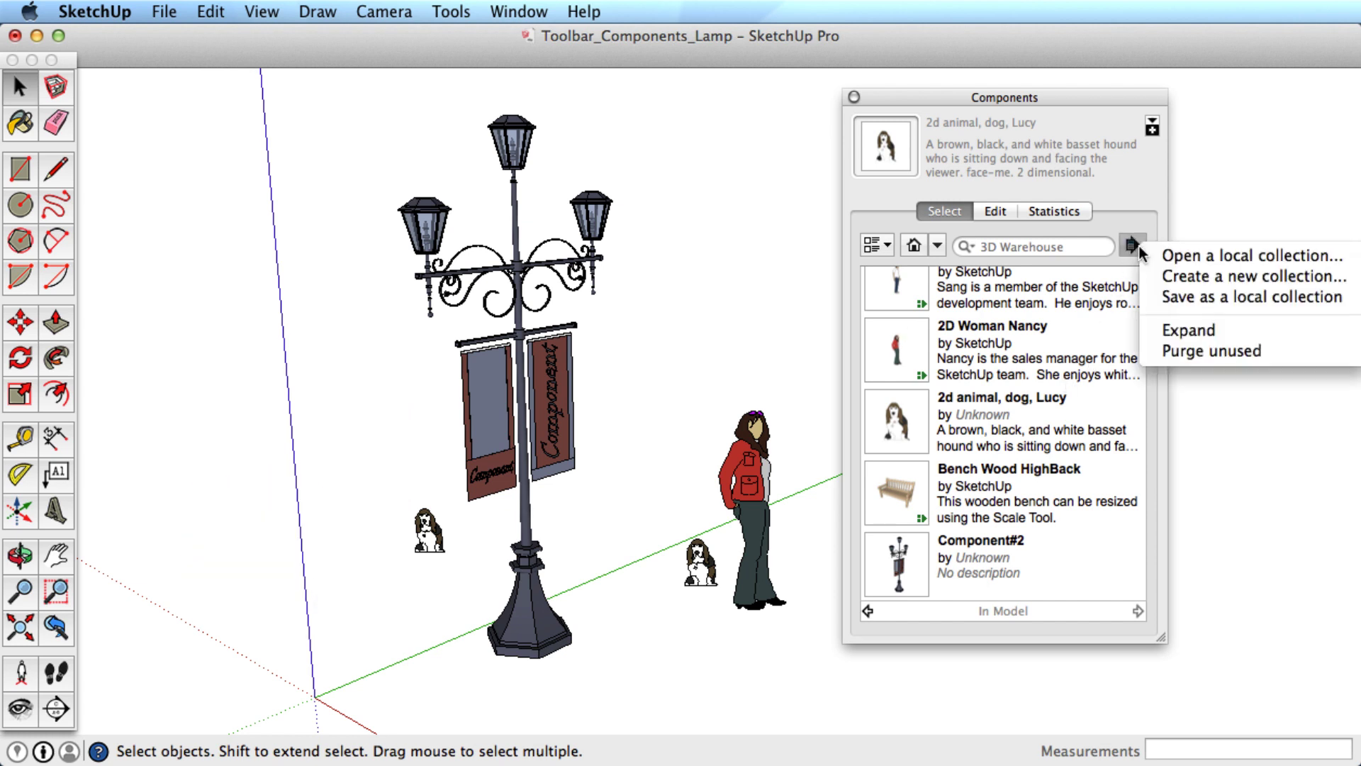
left_click(1177, 349)
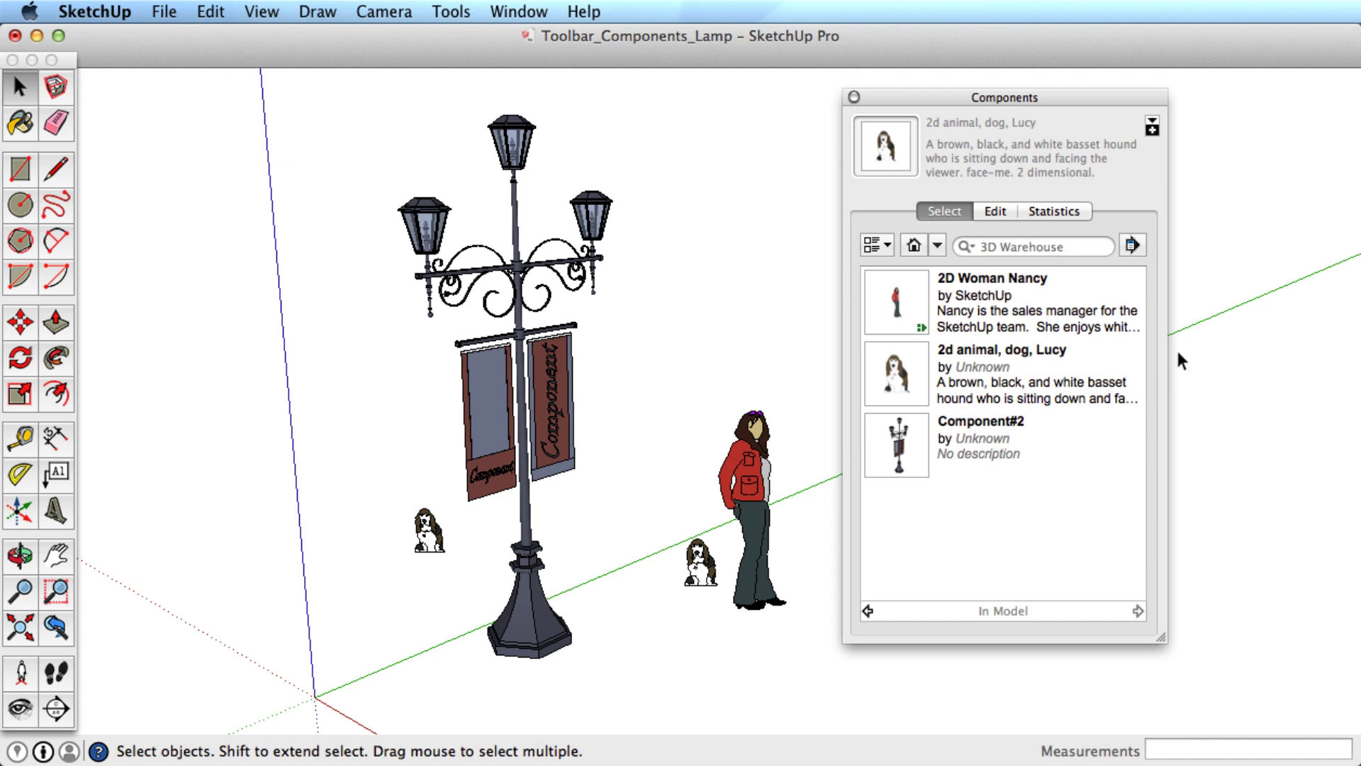
- Delete the woman in red and purge her now-unused component
left_click(754, 468)
key("Delete")
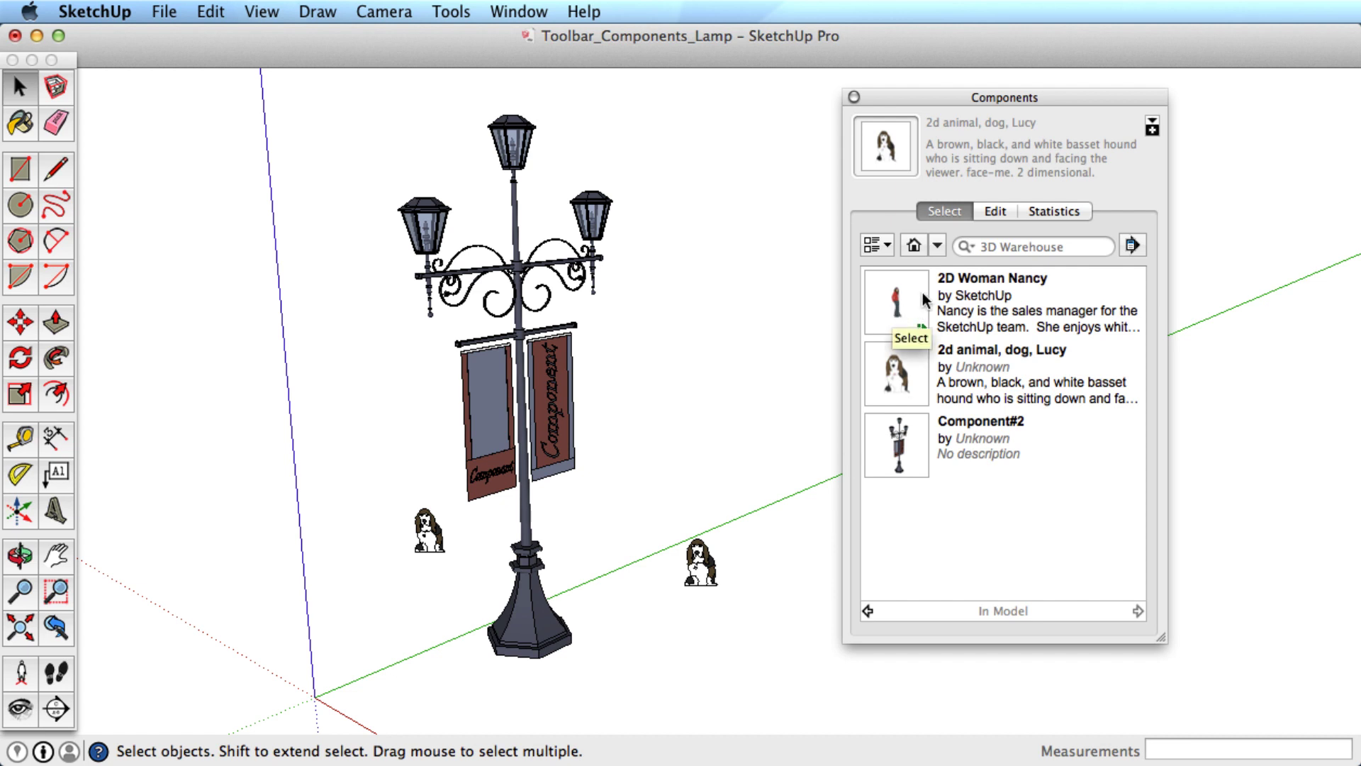
left_click(1133, 245)
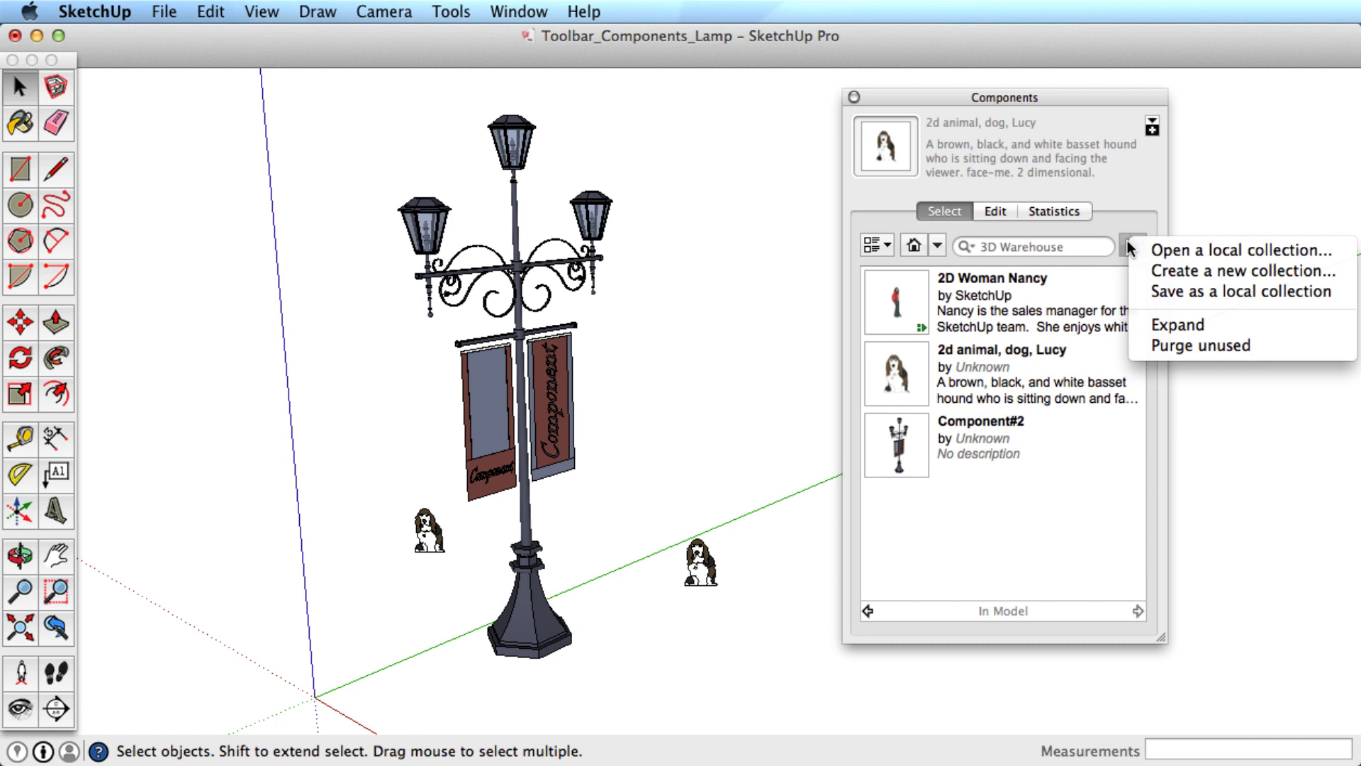
left_click(1138, 346)
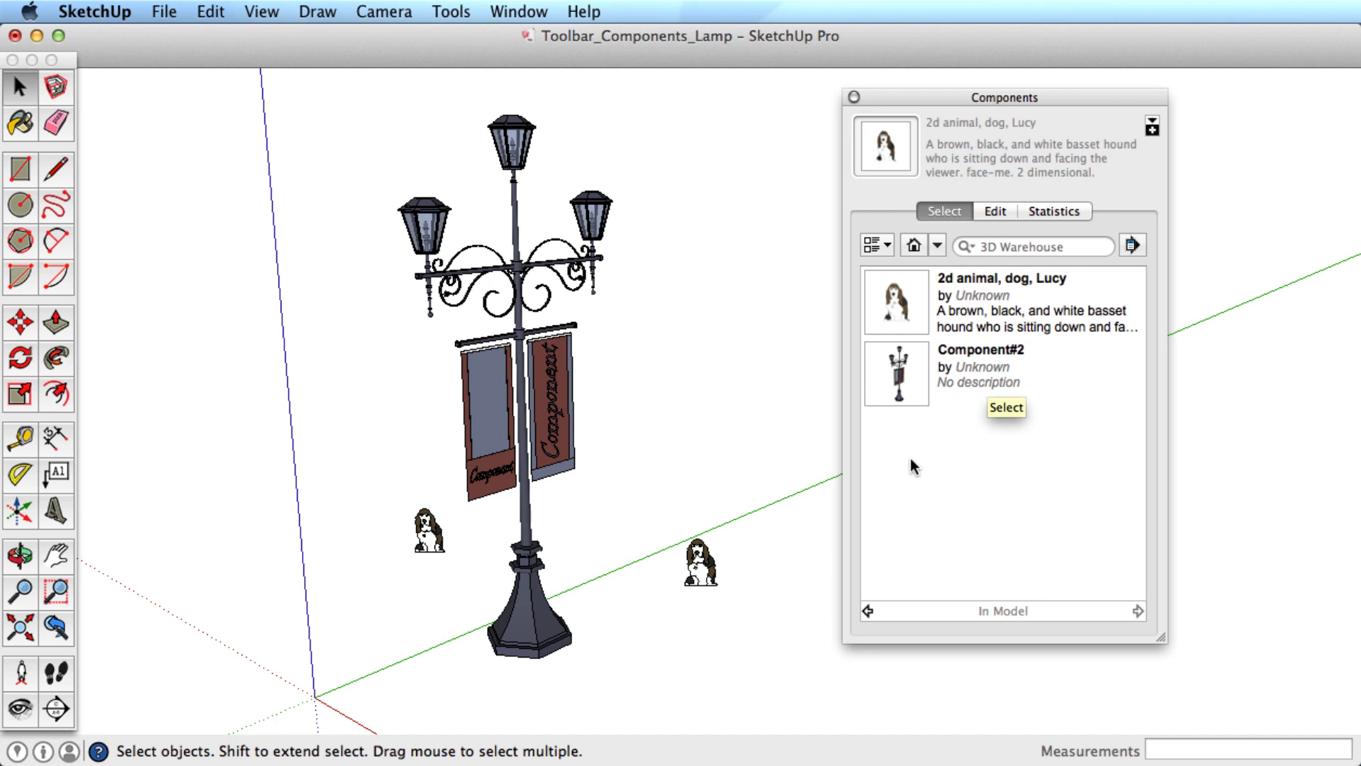
- Open the Help menu to reach the Knowledge Center
left_click(583, 12)
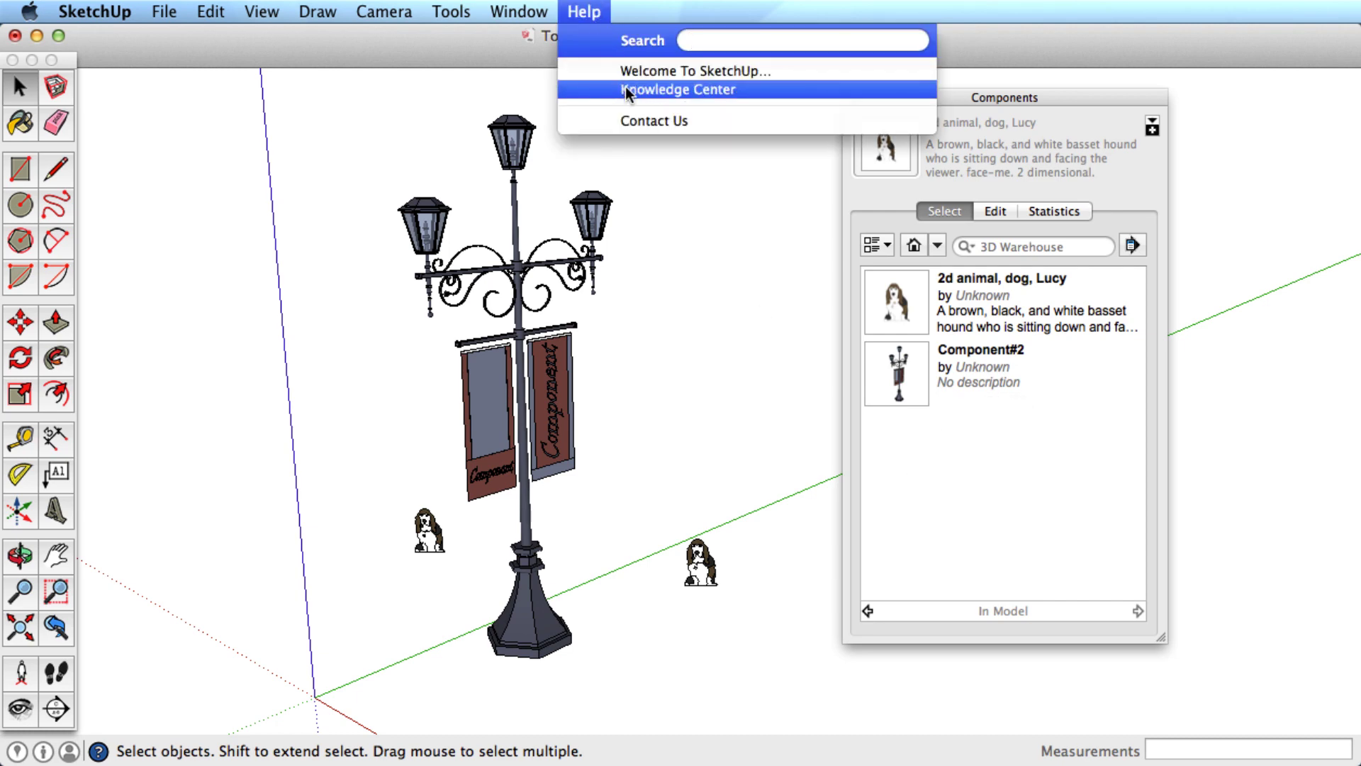